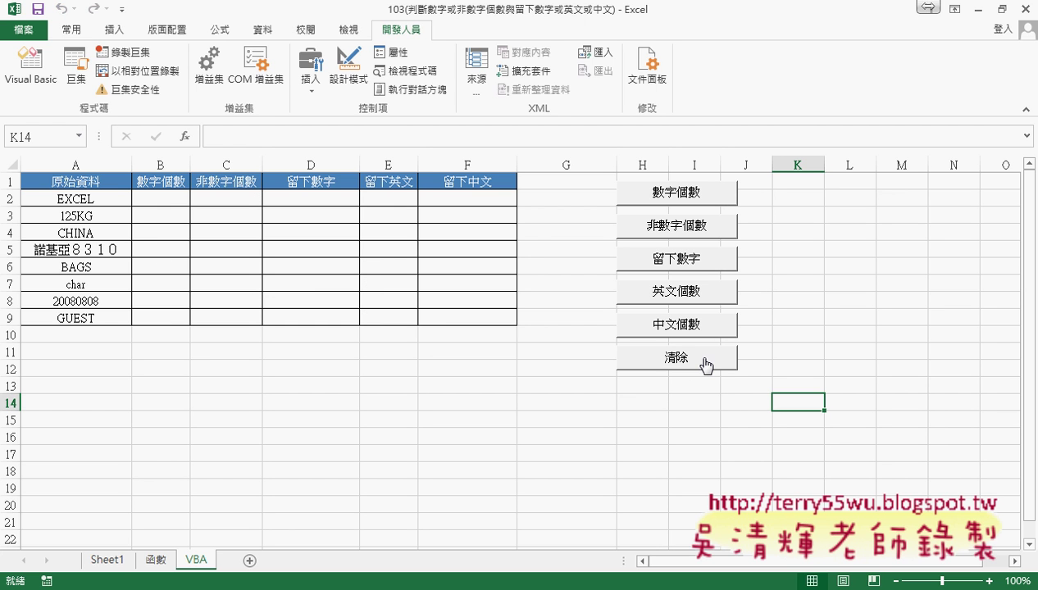
- Open the 清除 button's macro code through 指定巨集 and 編輯
right_click(704, 365)
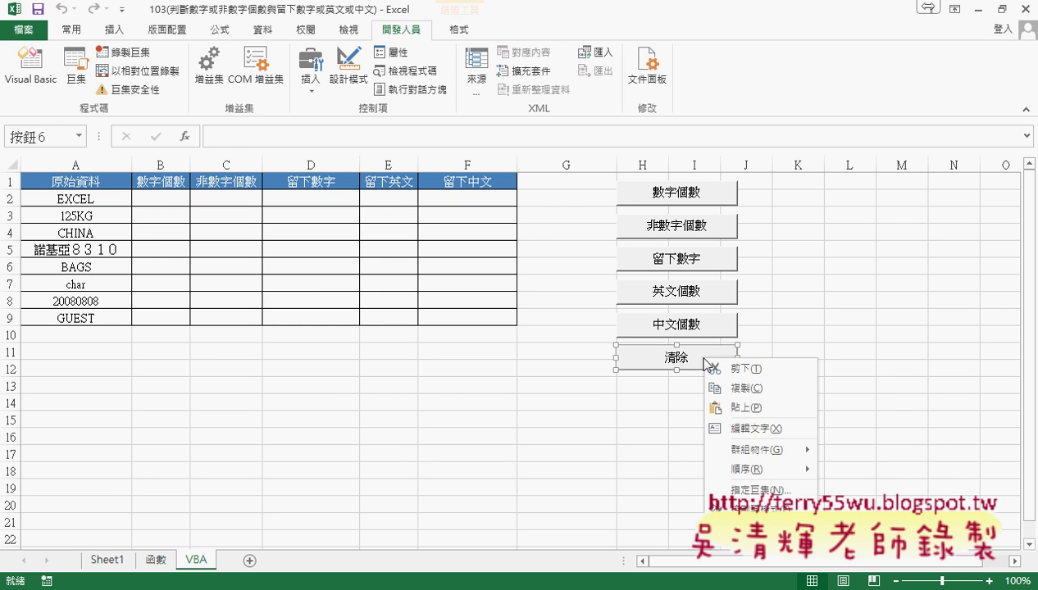
click(750, 493)
click(930, 312)
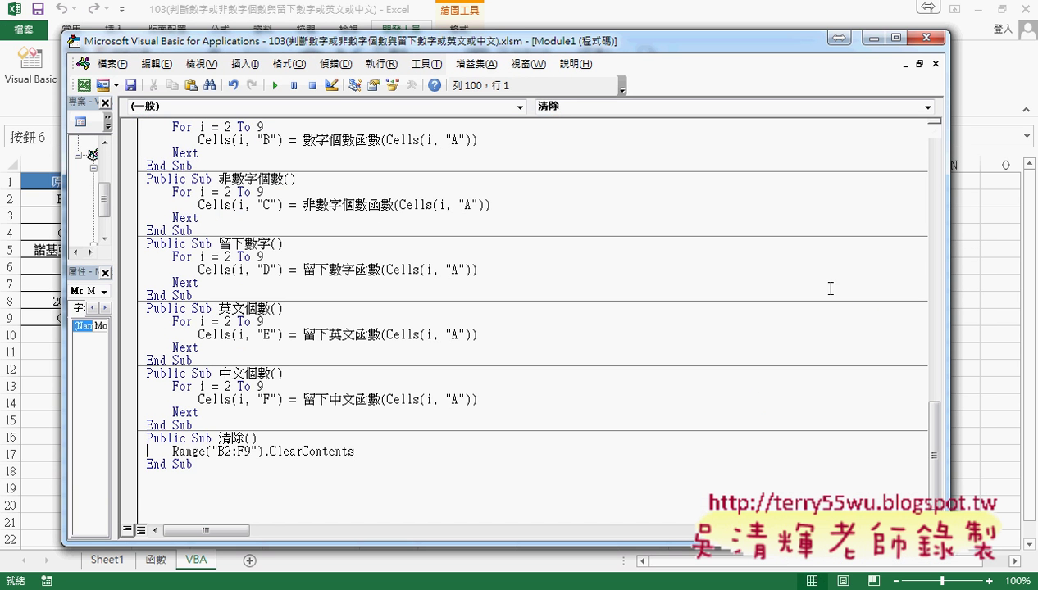
- Review the B2:F9 ClearContents statement with the VBA editor beside the worksheet, then return to Excel
drag(172, 451, 354, 451)
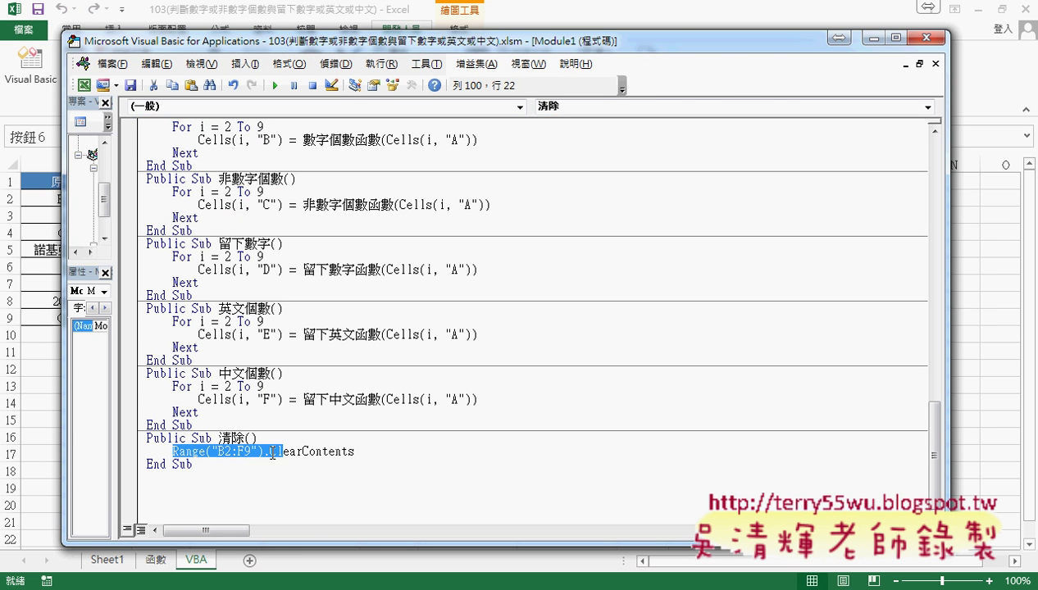
drag(444, 48, 816, 39)
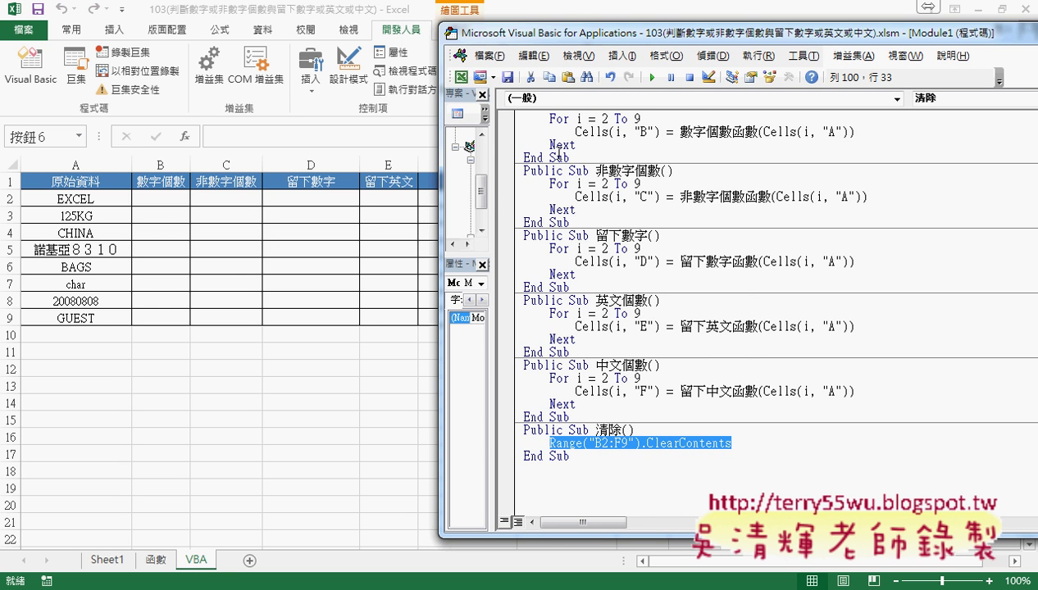
drag(440, 229, 545, 228)
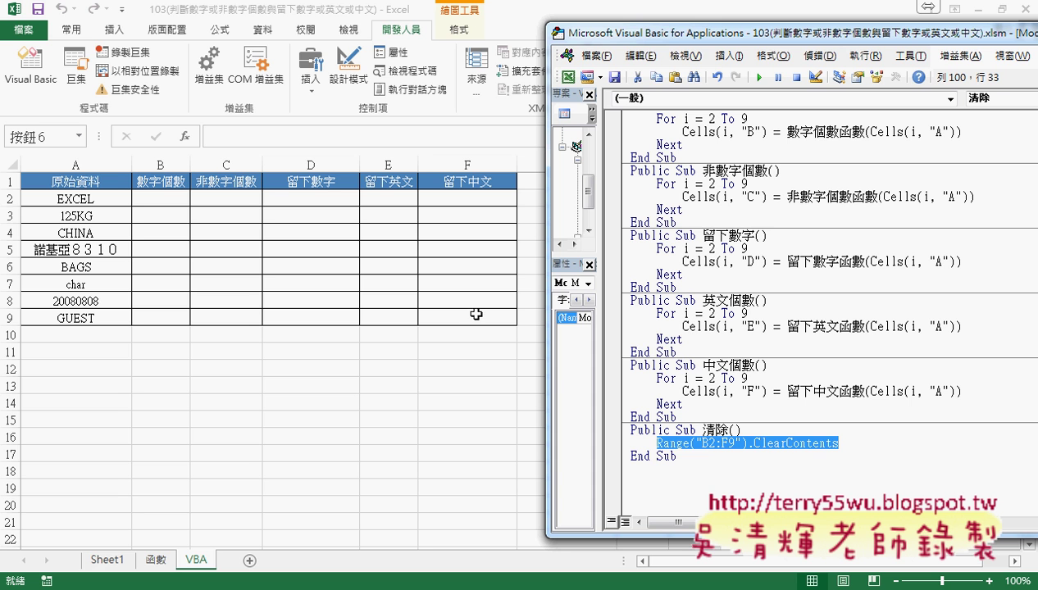
drag(838, 443, 747, 443)
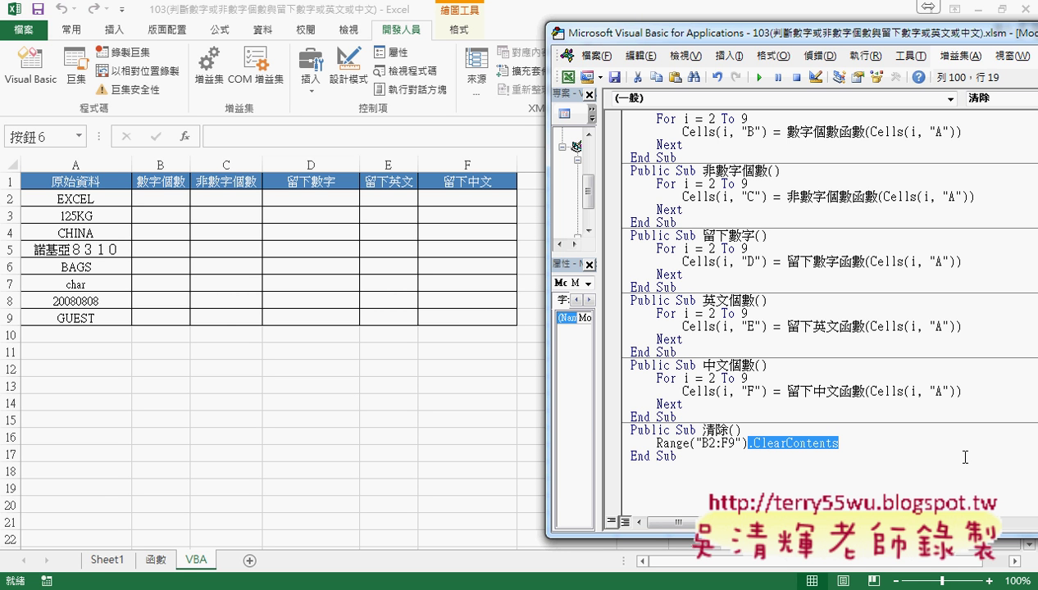
click(464, 434)
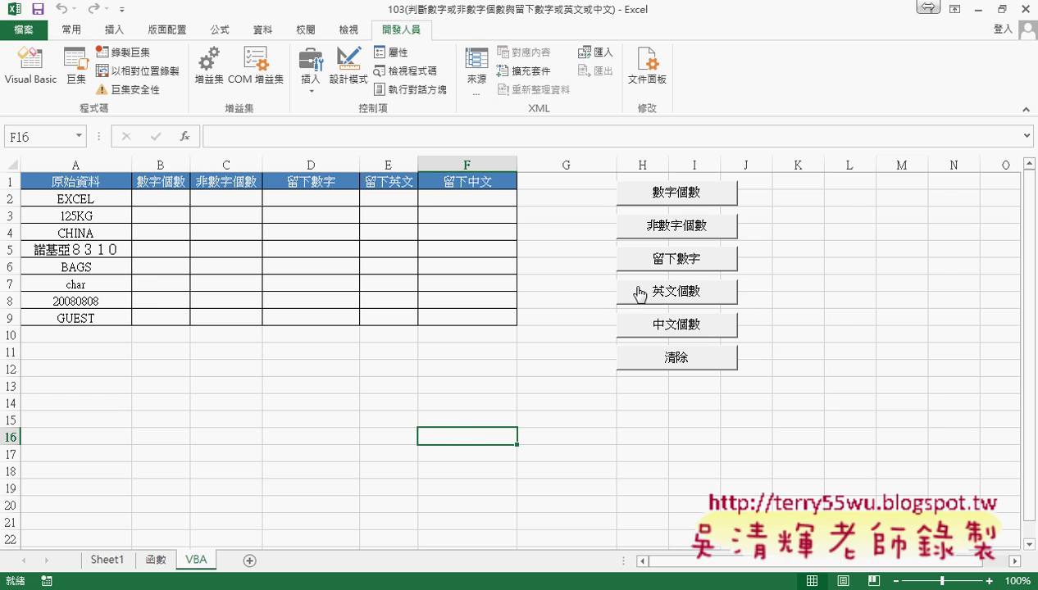
- Run the 數字個數, 非數字個數, 留下數字, 英文個數 and 中文個數 macros to fill columns B–F
click(676, 201)
click(665, 228)
click(662, 260)
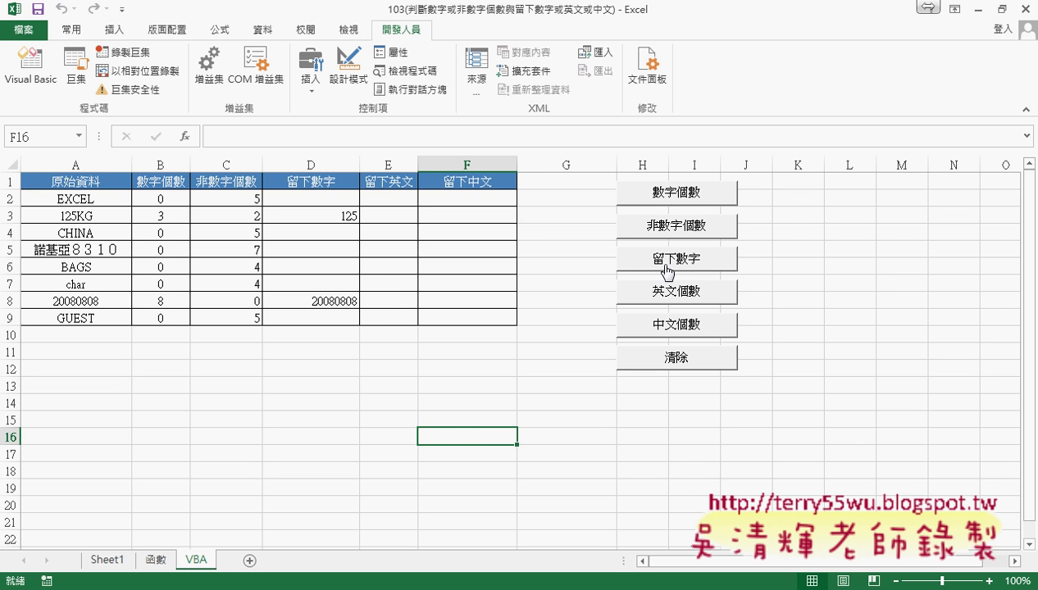
click(662, 291)
click(669, 328)
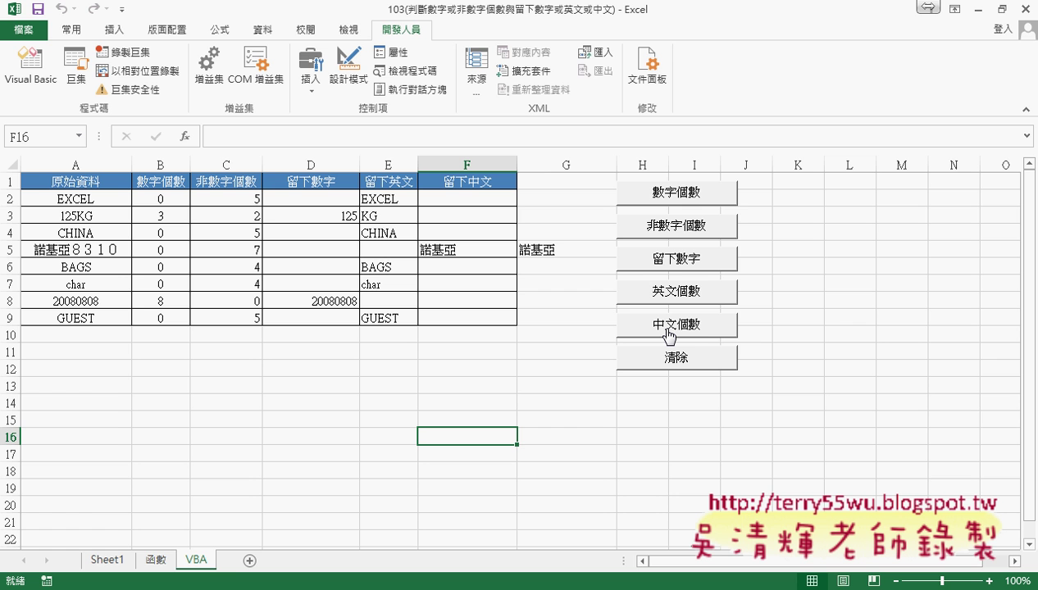
right_click(677, 195)
- Open the 數字個數 code and highlight the For i = 2 To 9 loop, Next, Cells(i, "B") and 數字個數函數
click(712, 331)
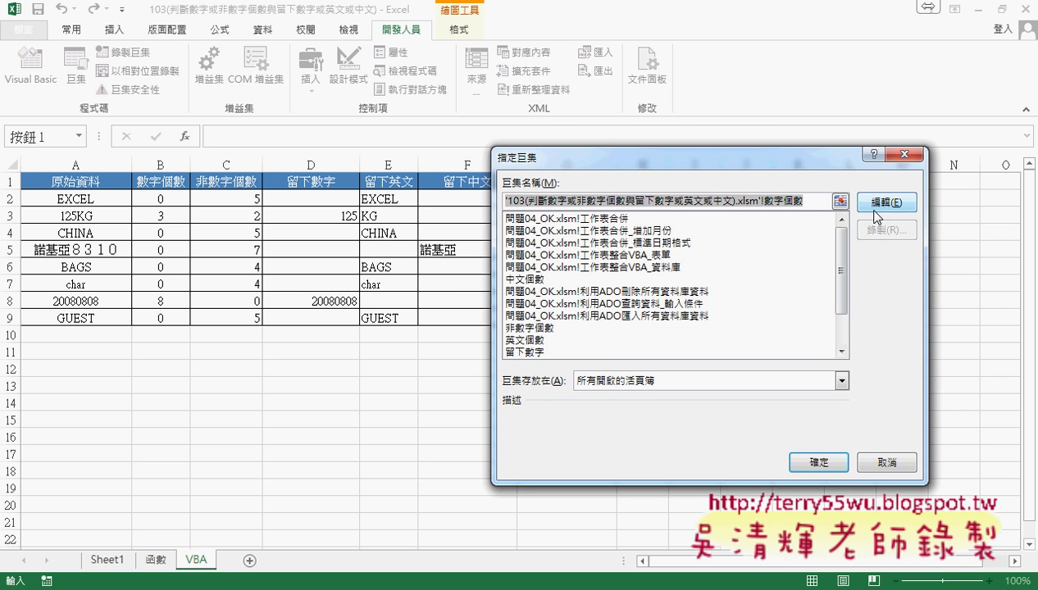
click(885, 140)
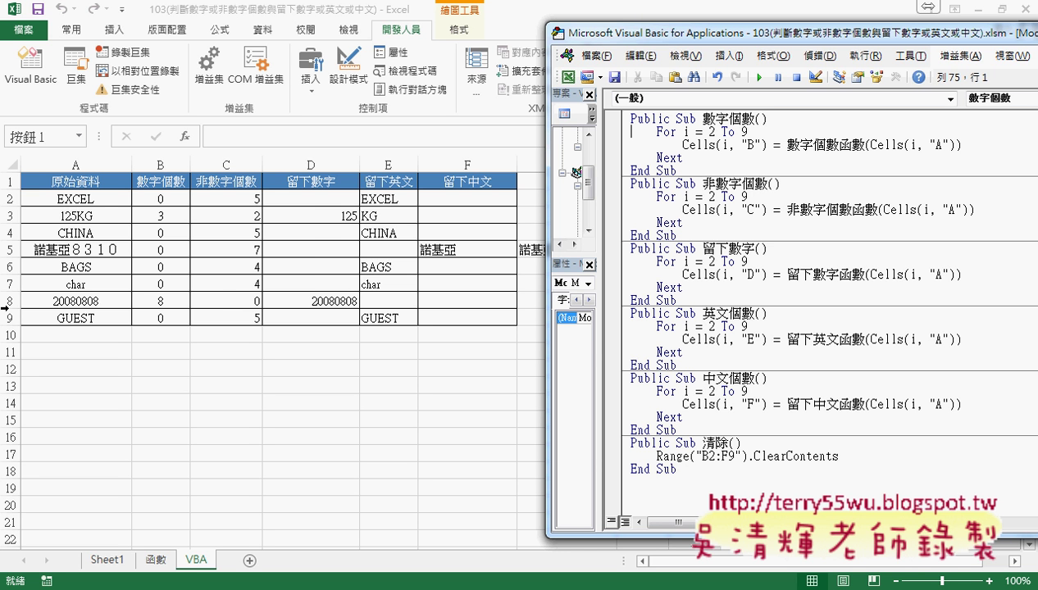
drag(748, 131, 658, 134)
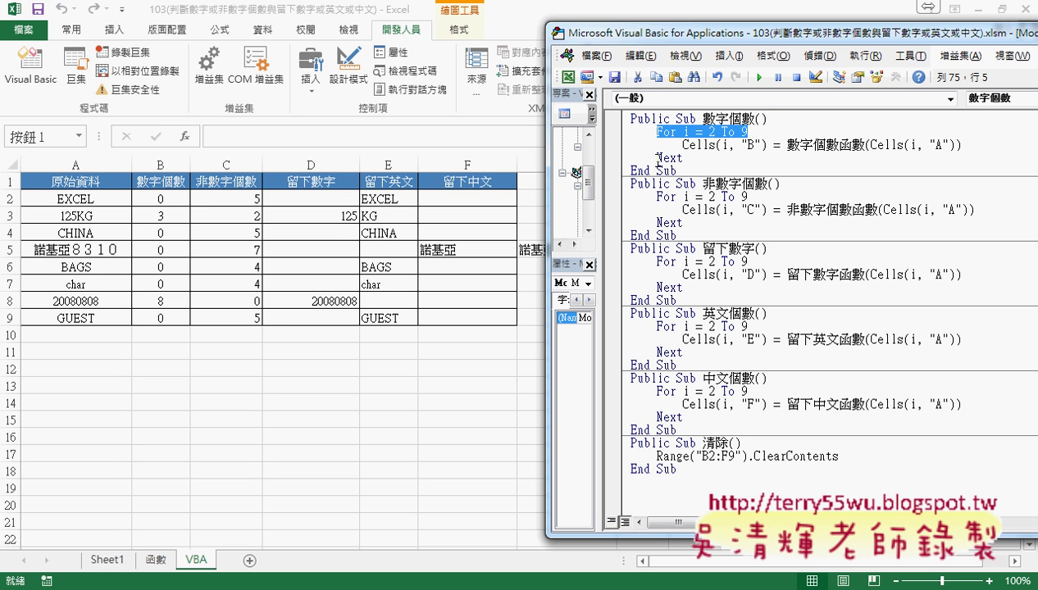
double_click(660, 158)
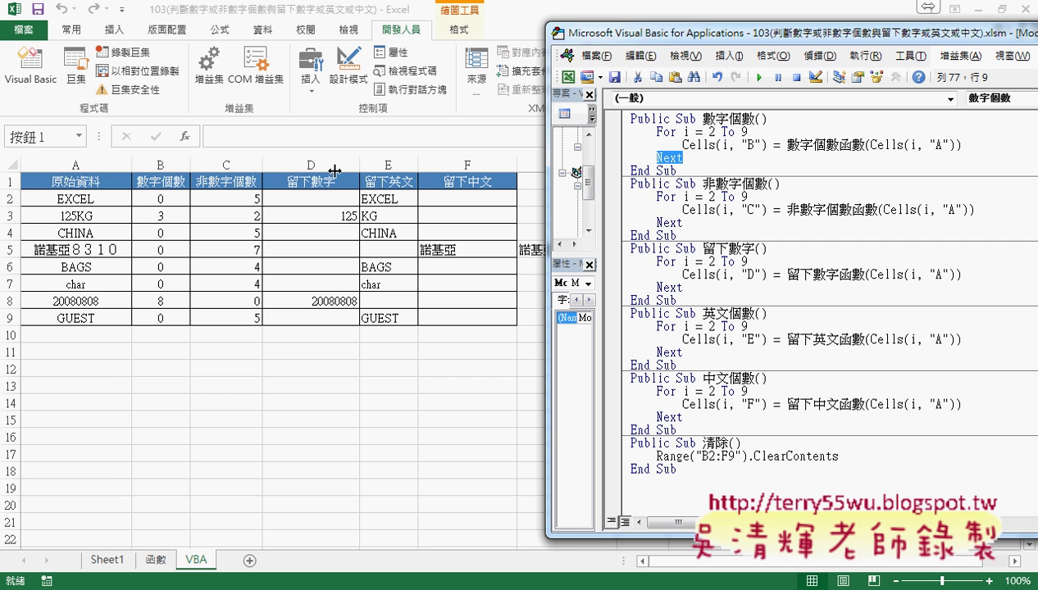
drag(683, 145, 768, 144)
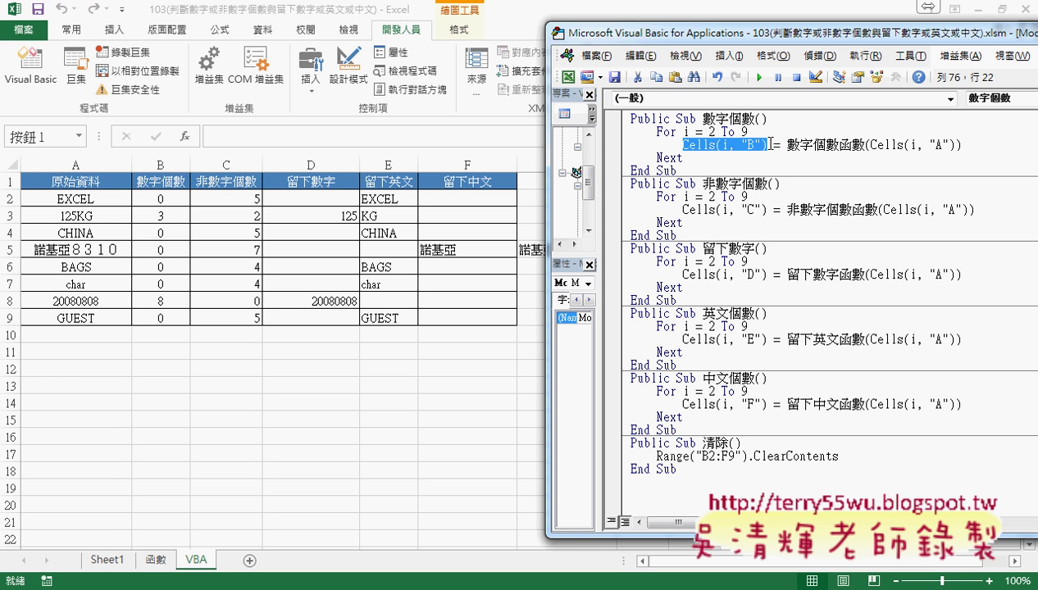
drag(787, 144, 863, 146)
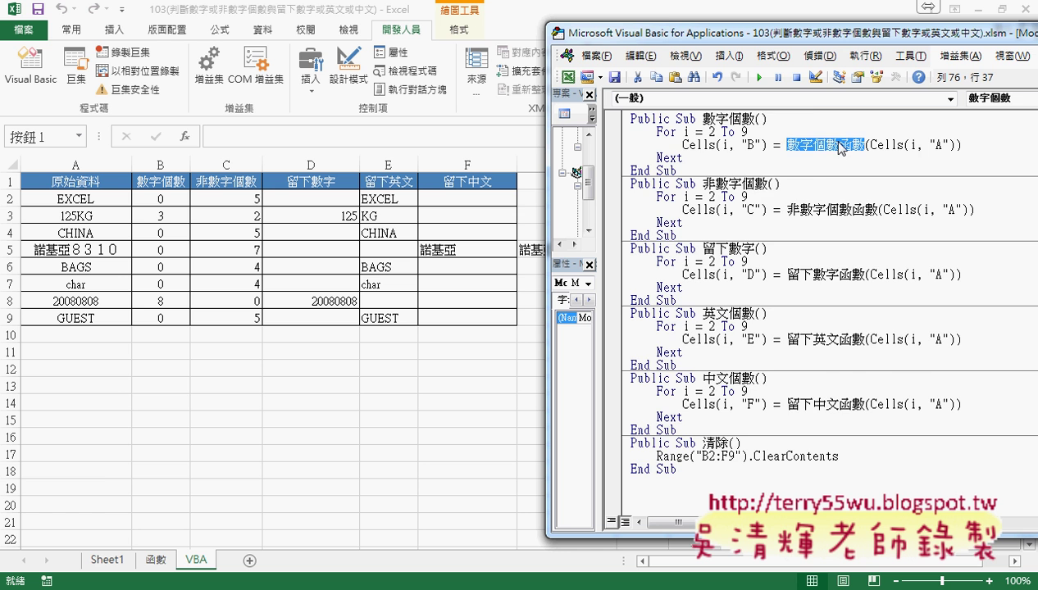
- Scroll up to 數字個數函數 and highlight its 原始資料 parameter
scroll(861, 149, up, 2)
scroll(823, 177, up, 8)
scroll(824, 177, up, 8)
scroll(824, 176, up, 6)
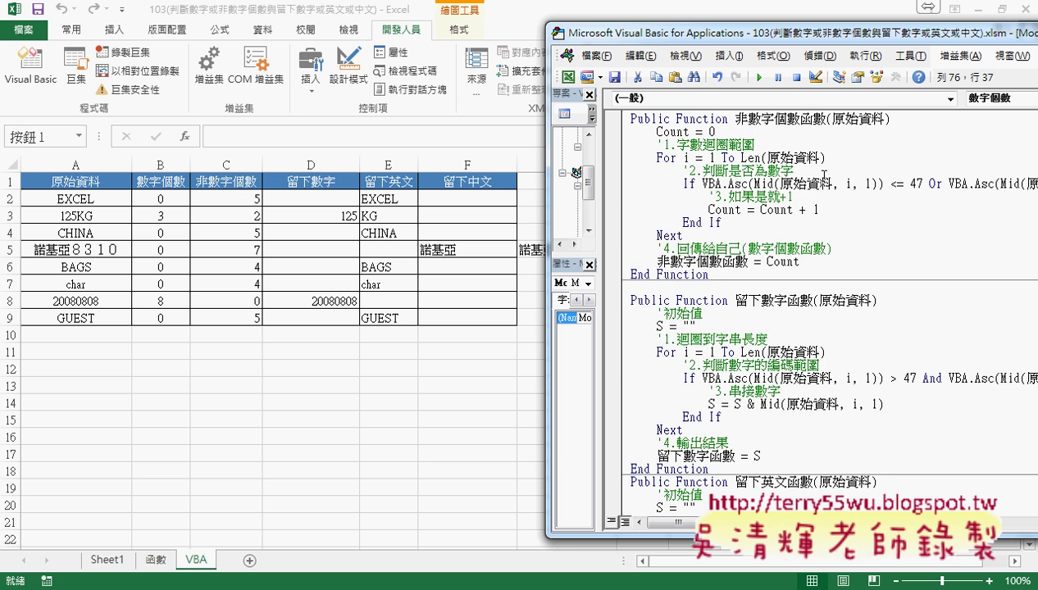
scroll(823, 176, up, 4)
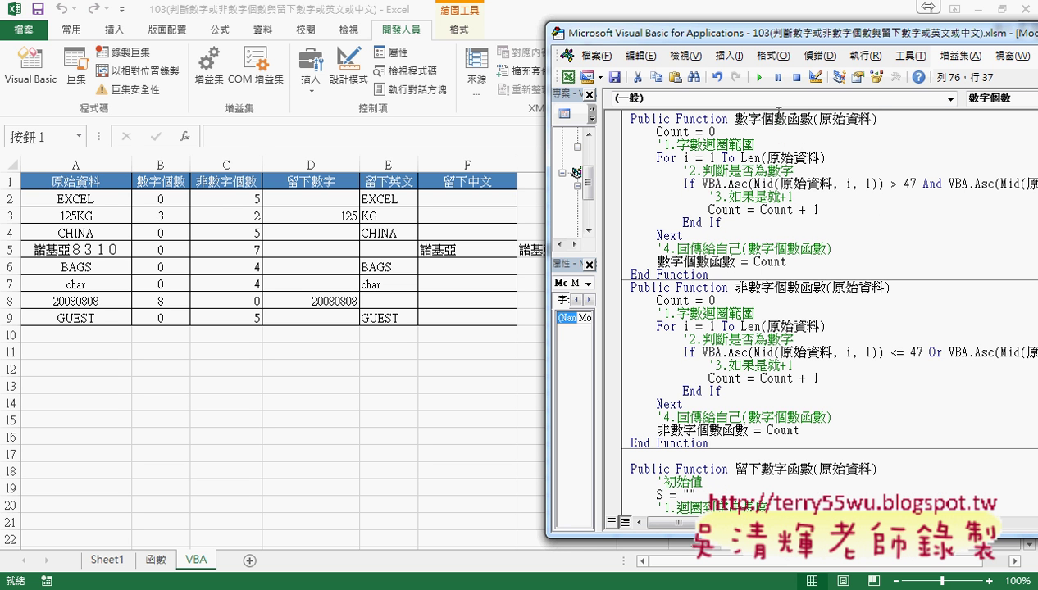
double_click(826, 123)
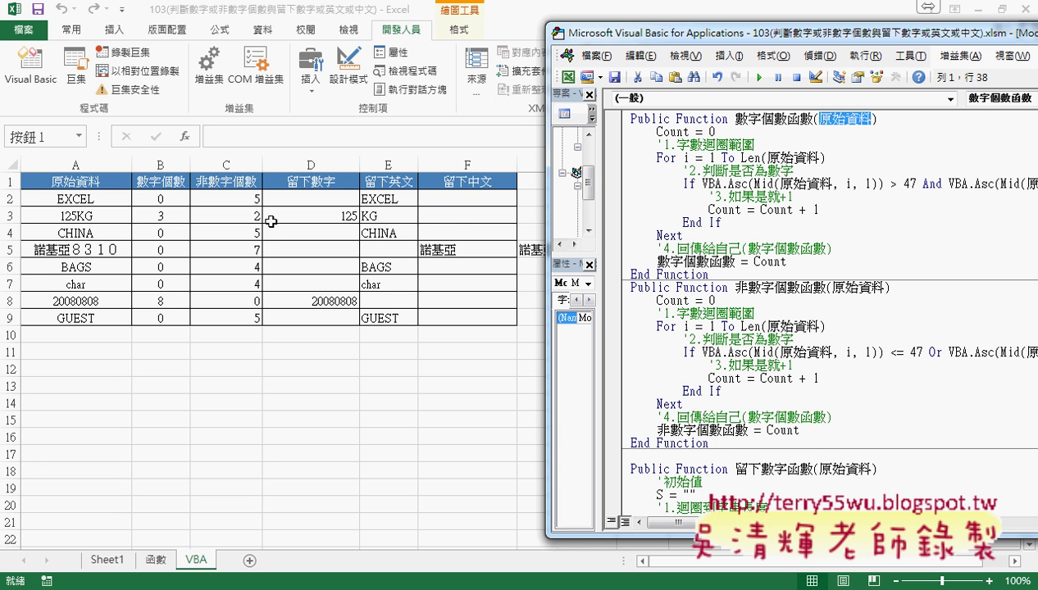
- Add a breakpoint on the Cells(i, "B") = 數字個數函數 line
scroll(686, 274, down, 8)
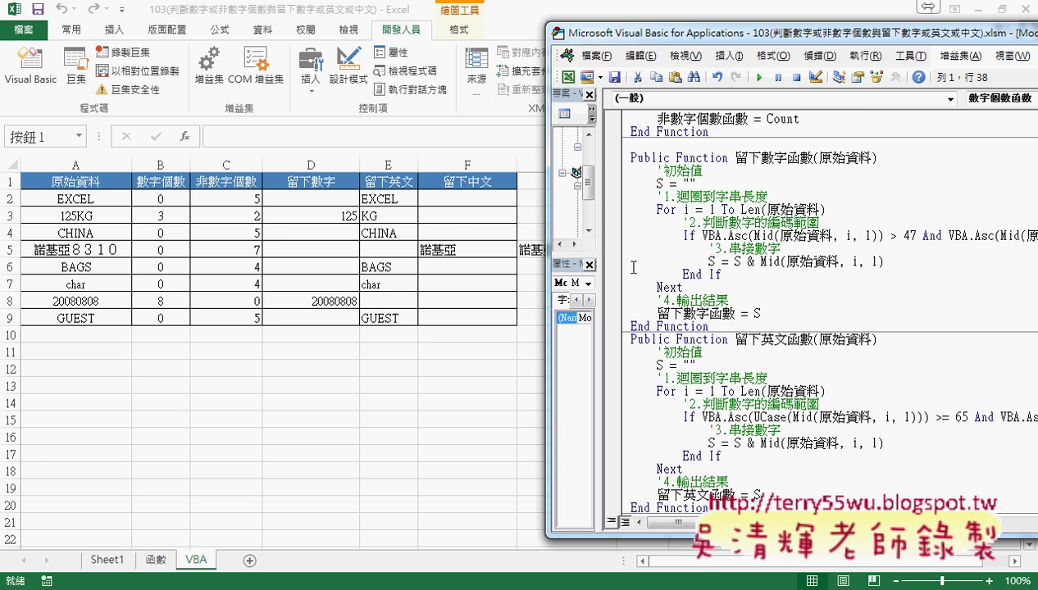
scroll(686, 274, down, 6)
scroll(685, 274, down, 5)
scroll(705, 262, down, 5)
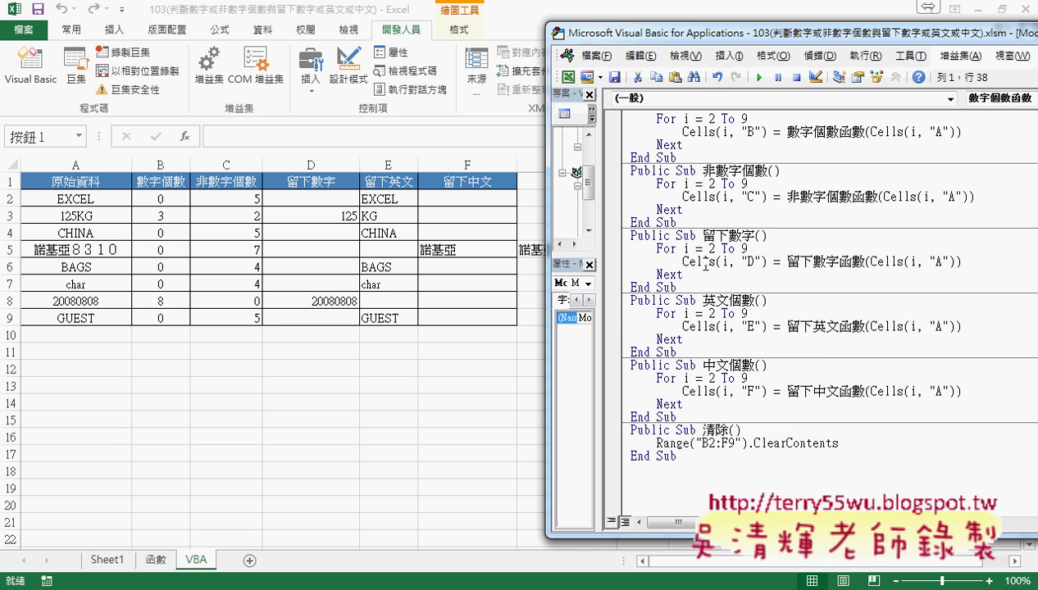
scroll(778, 205, up, 1)
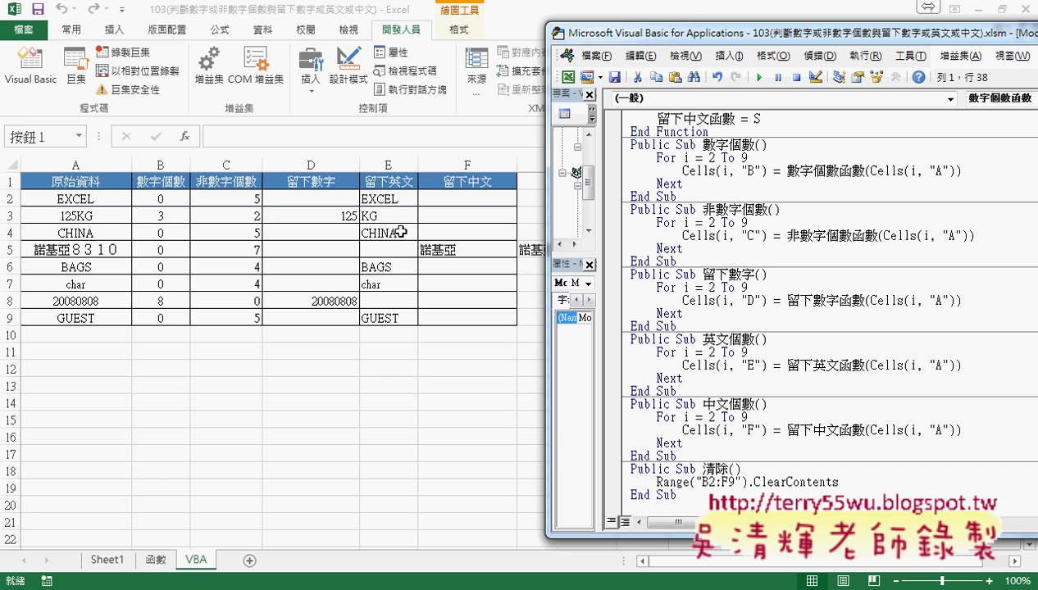
click(610, 170)
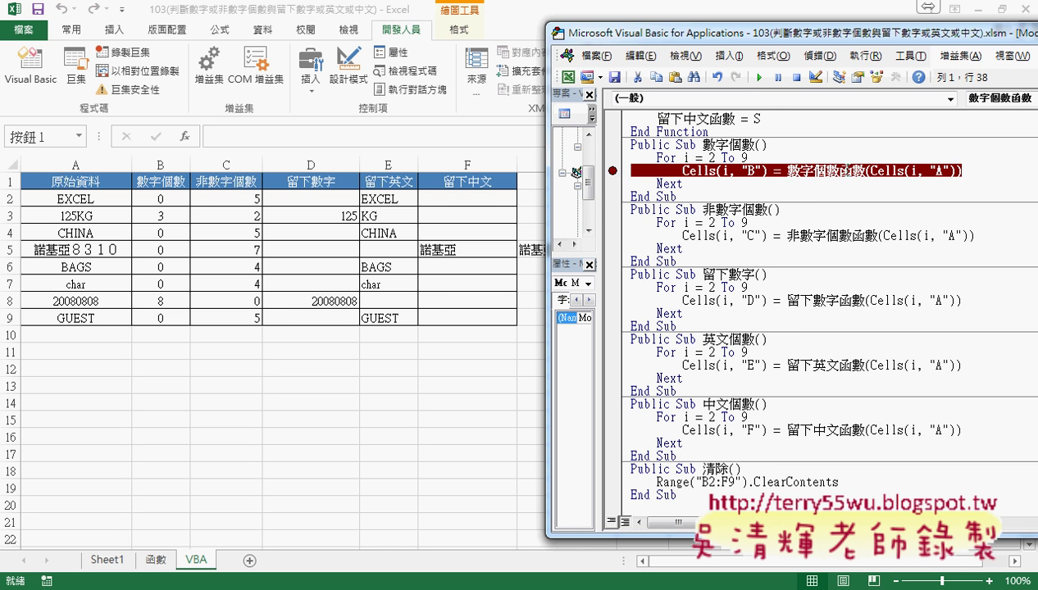
- Run the 數字個數 macro to the breakpoint and highlight the 數字個數函數(Cells(i, "A")) call
click(755, 157)
click(759, 77)
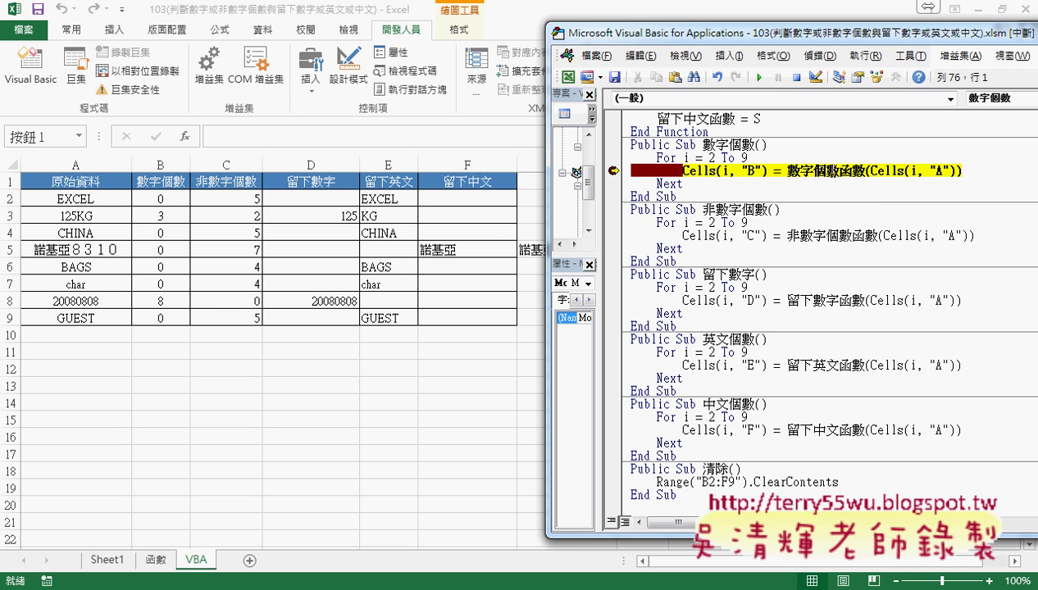
drag(870, 171, 958, 174)
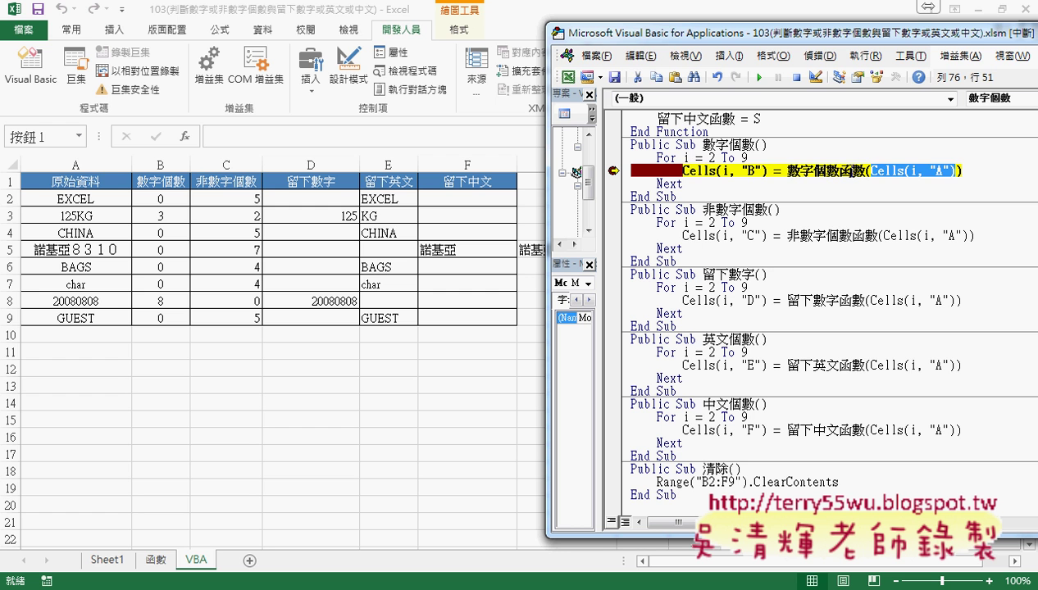
click(820, 170)
drag(787, 171, 970, 176)
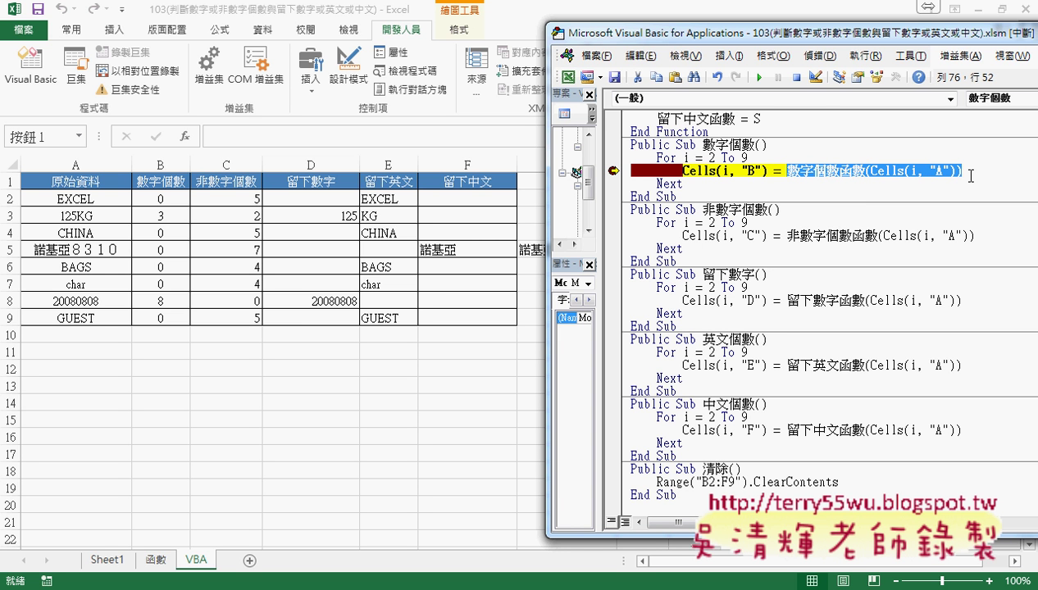
- Step with F8 through 數字個數函數's character loop until it returns to the macro
key(F8)
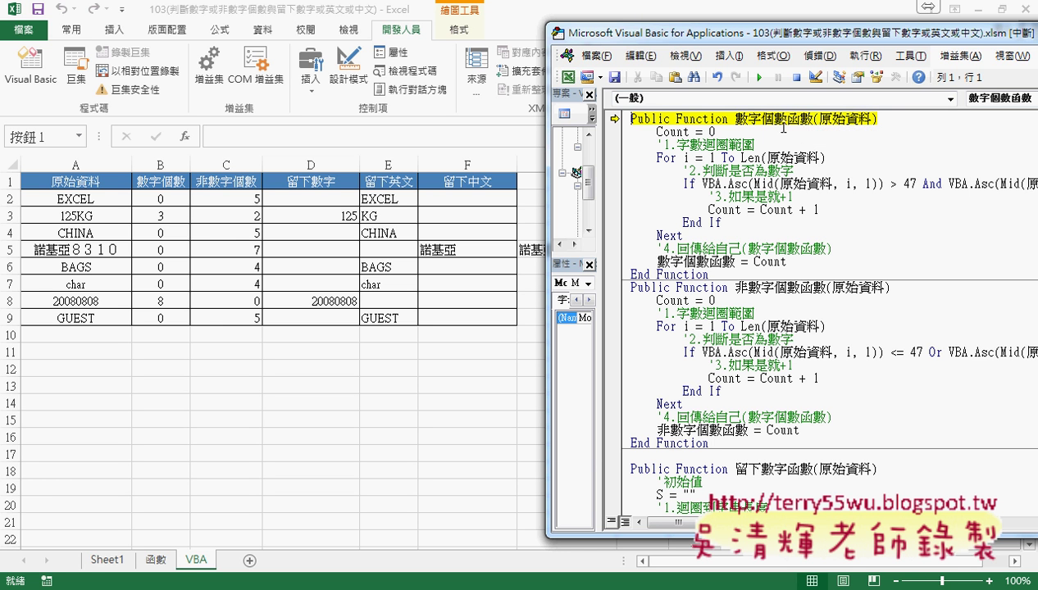
key(F8)
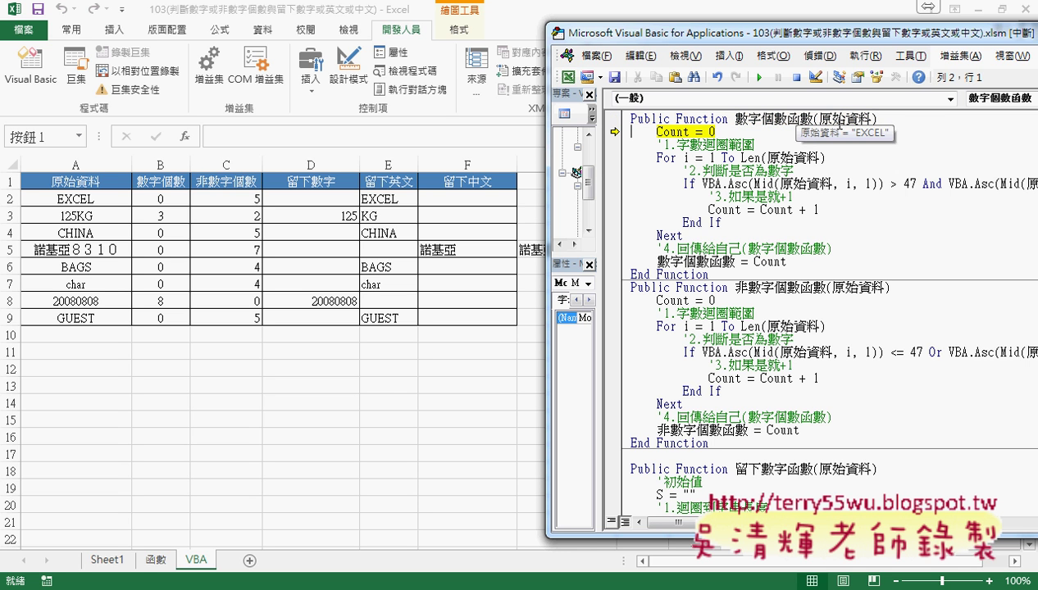
key(F8)
key(F8)
key(F8)
key(F8)
key(F8)
key(F8)
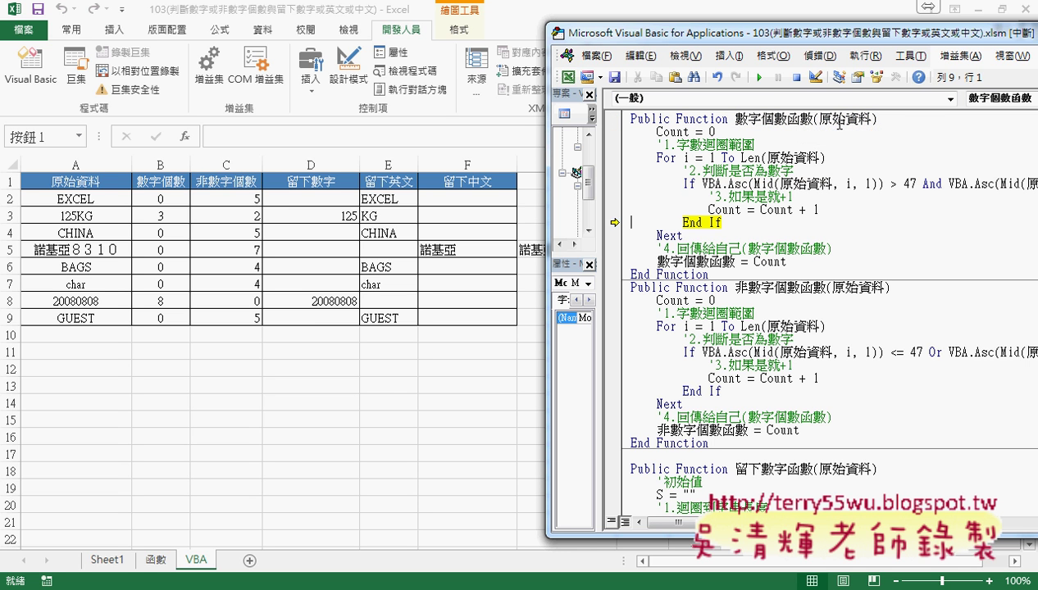
key(F8)
key(F8)
key(F8)
key(F8)
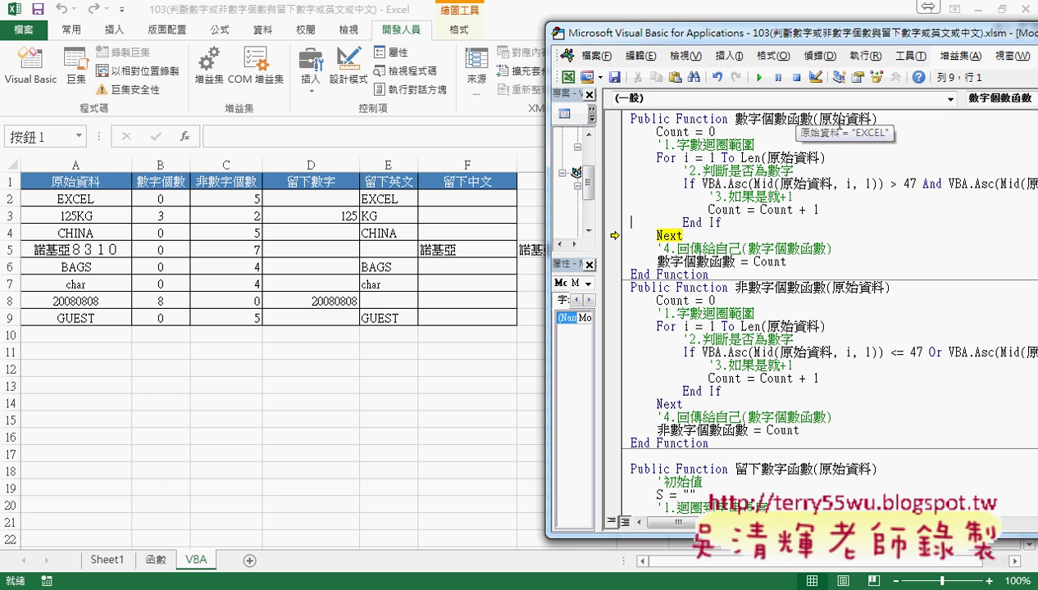
key(F8)
key(F8)
key(F8)
key(F8)
key(F8)
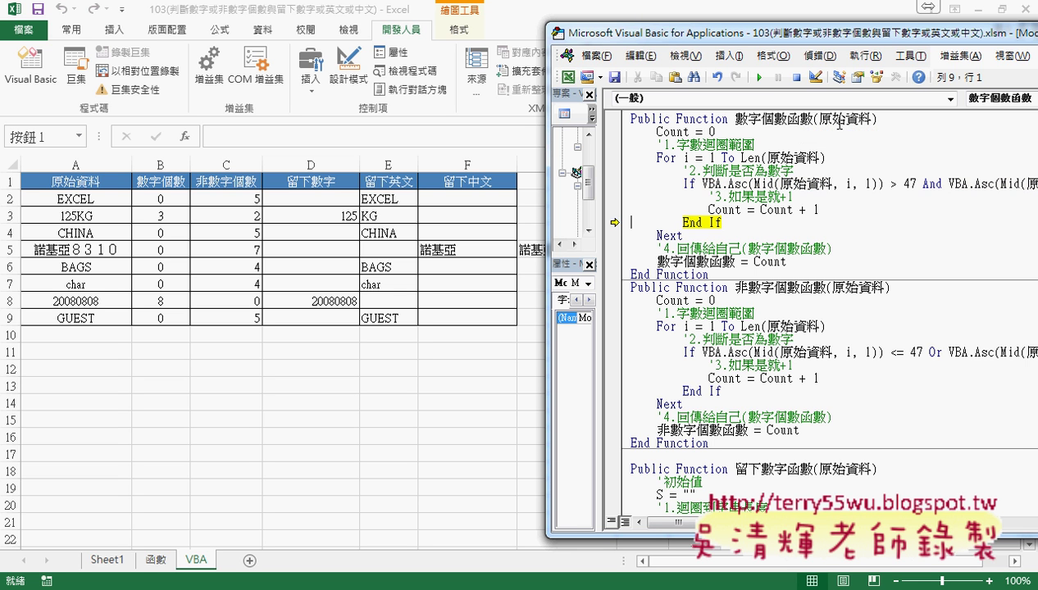
key(F8)
key(F8)
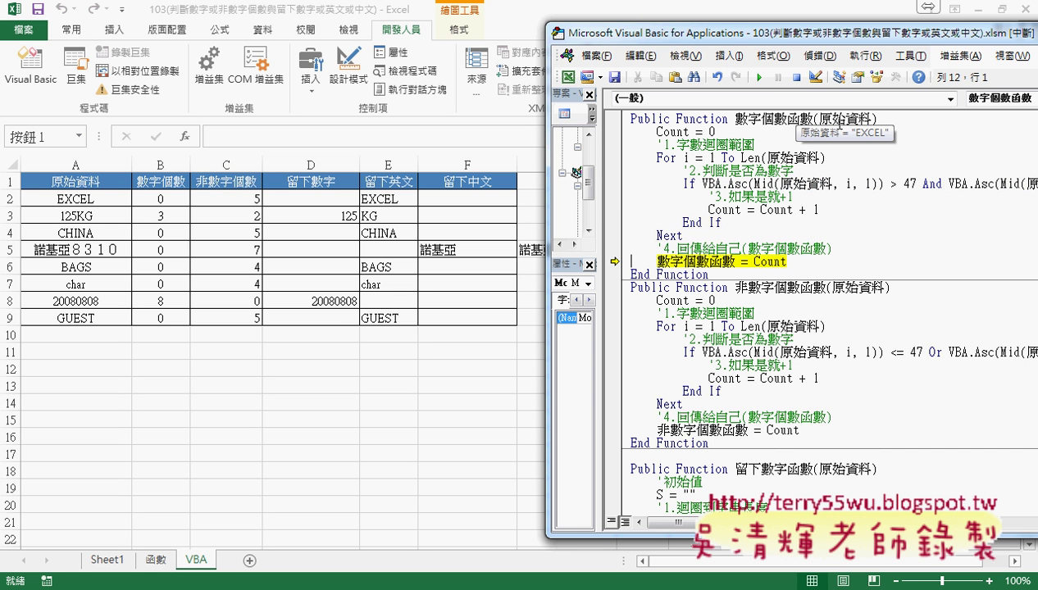
key(F8)
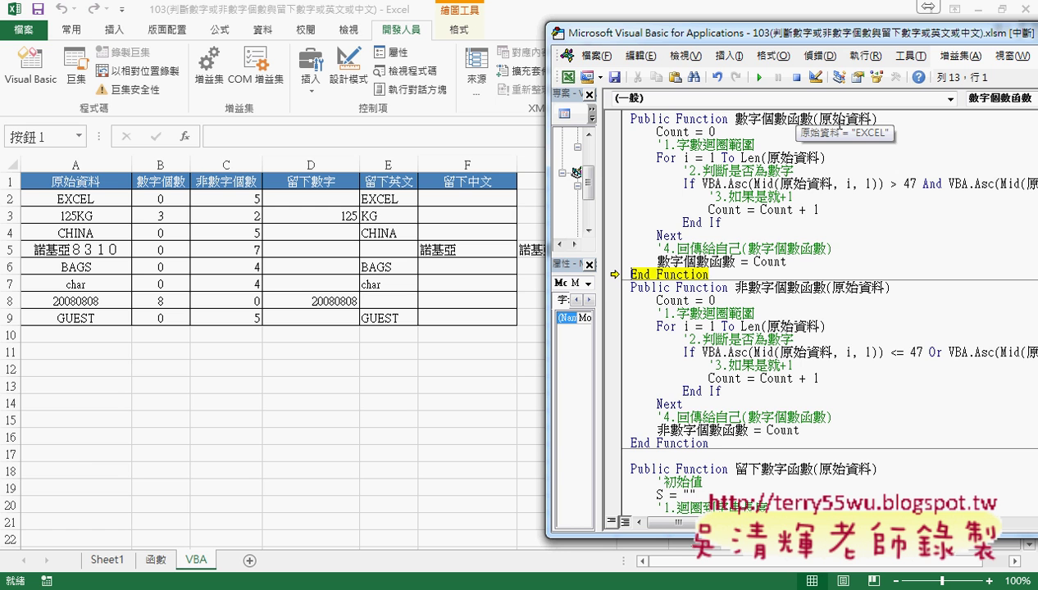
key(F8)
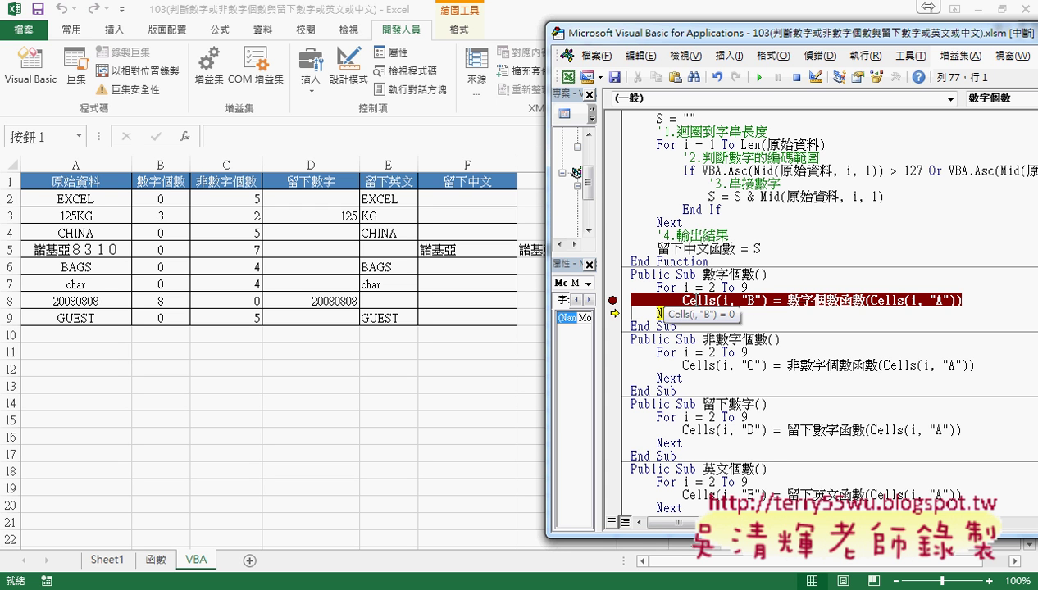
- Point out the code lines that fill columns C and D
click(755, 364)
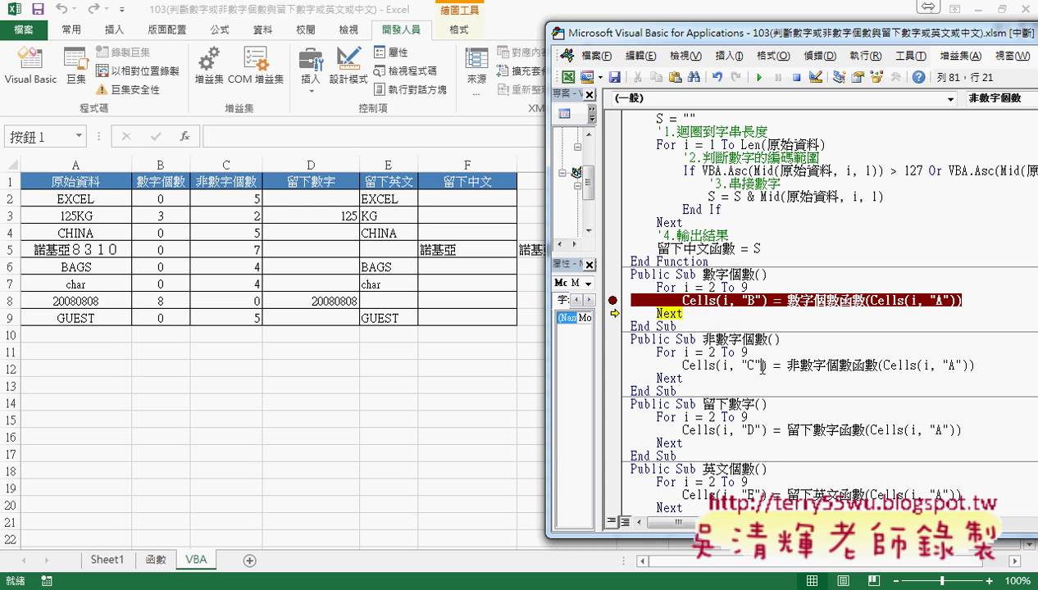
scroll(735, 248, down, 2)
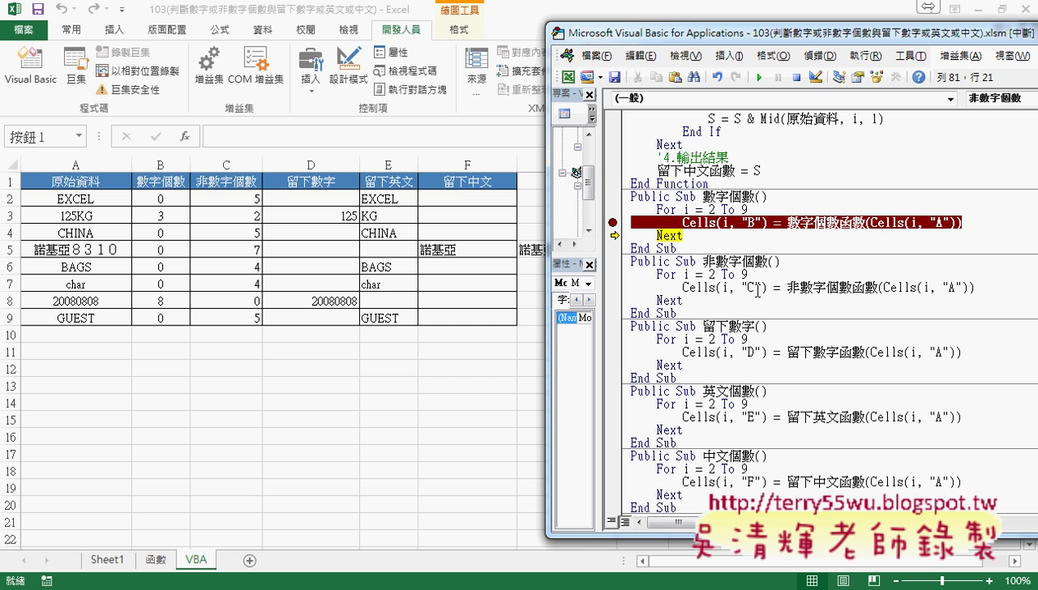
click(751, 352)
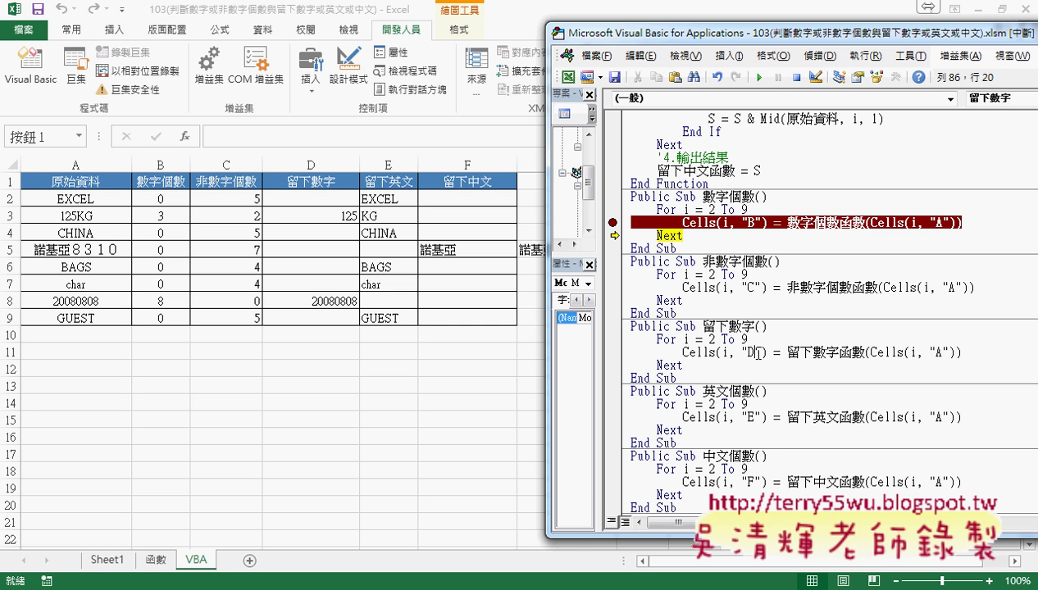
- Try 清除 in break mode, dismiss the error, then Reset the paused macro in VBA
click(746, 411)
click(743, 479)
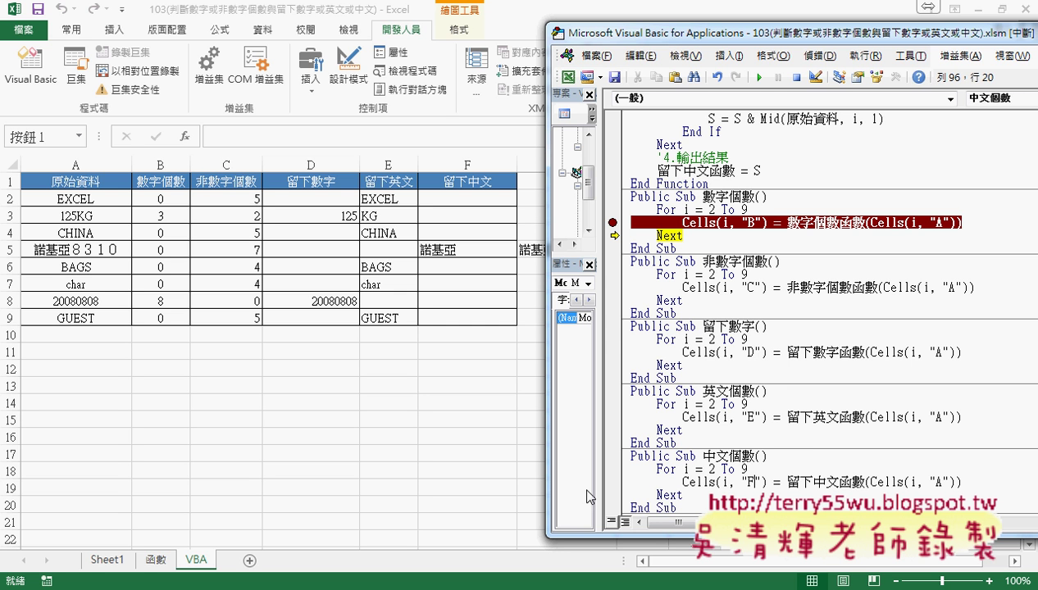
click(474, 465)
click(674, 356)
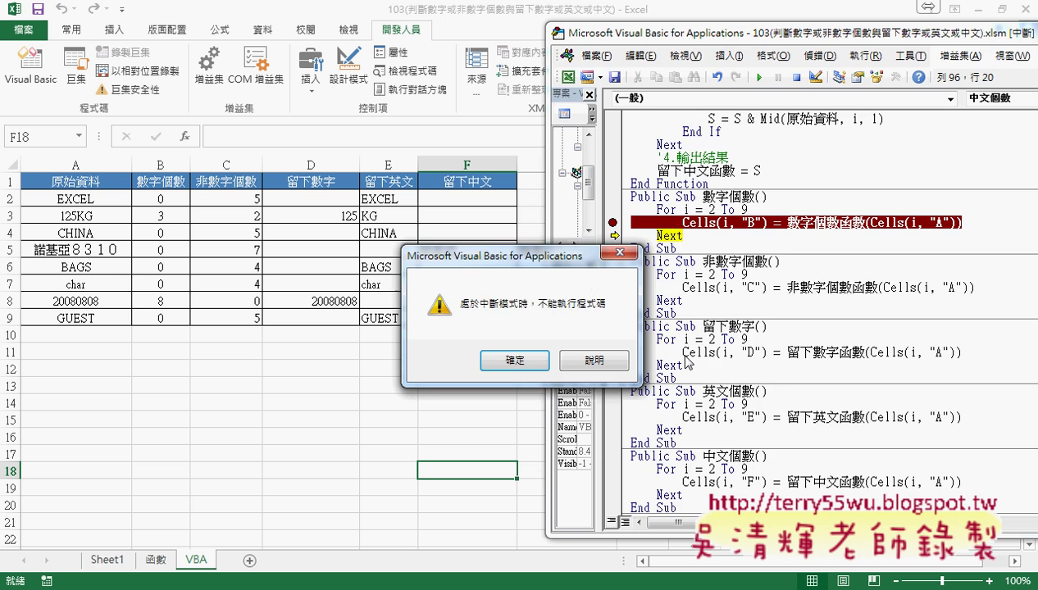
click(508, 360)
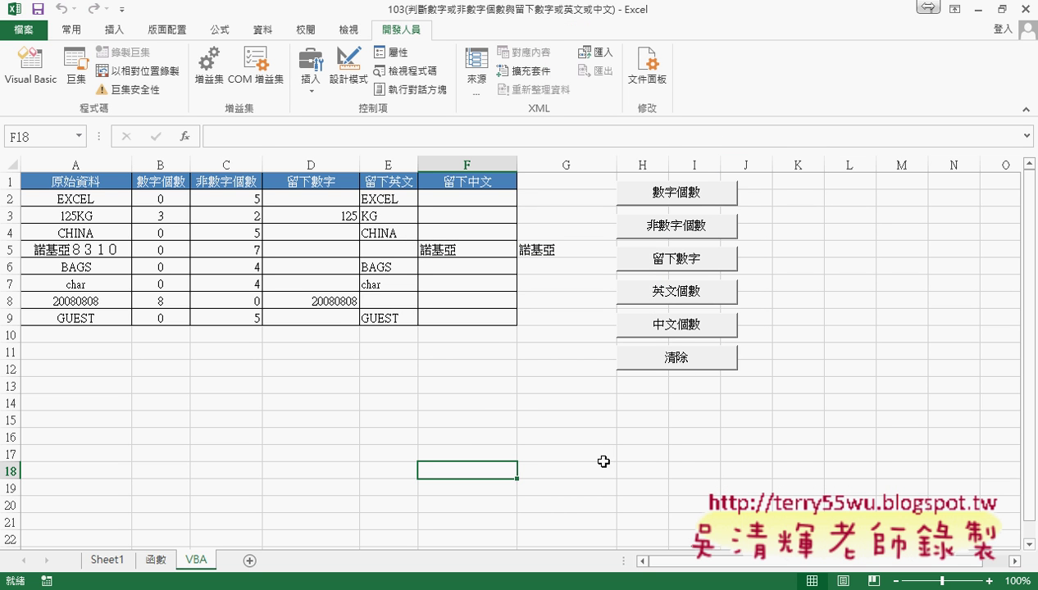
click(30, 69)
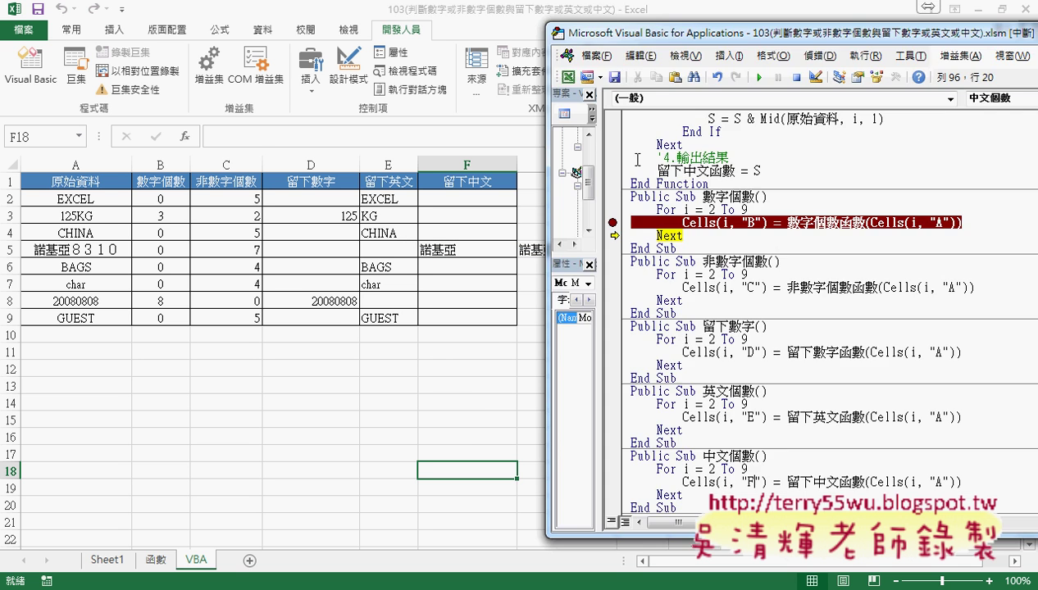
click(795, 77)
- Remove the column B breakpoint and clear the results table with 清除
click(612, 222)
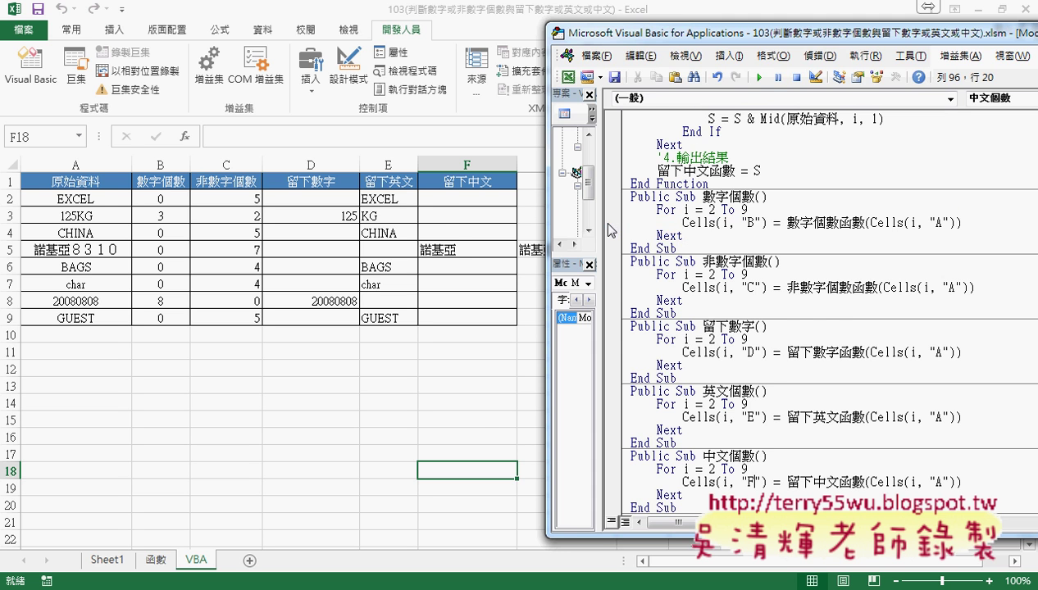
click(471, 435)
click(677, 358)
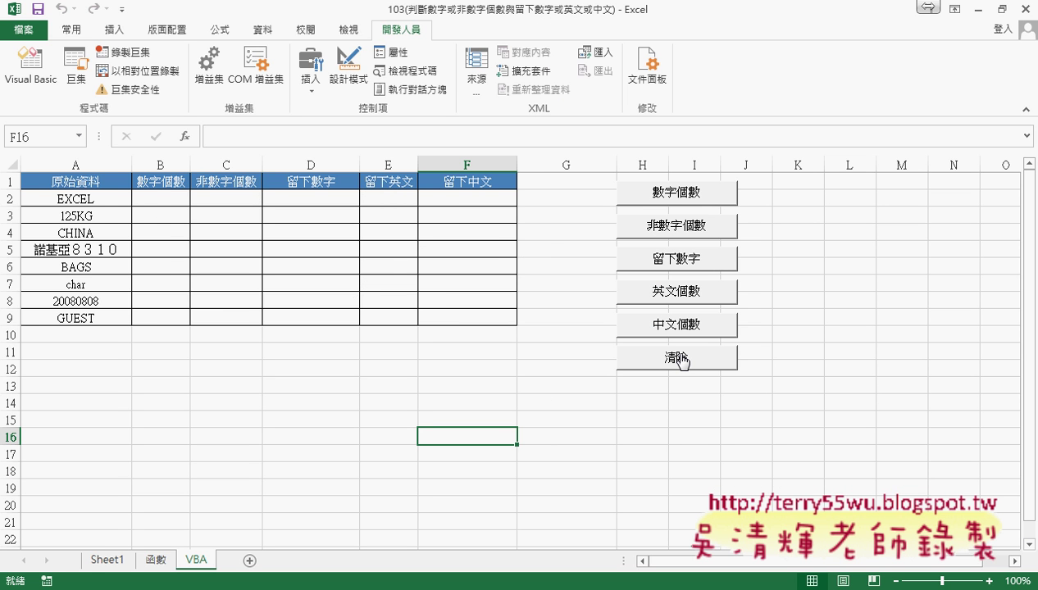
- Rerun 數字個數, 非數字個數, 留下數字, 英文個數 and 中文個數 to refill columns B–F
click(680, 198)
click(680, 232)
click(679, 257)
click(679, 291)
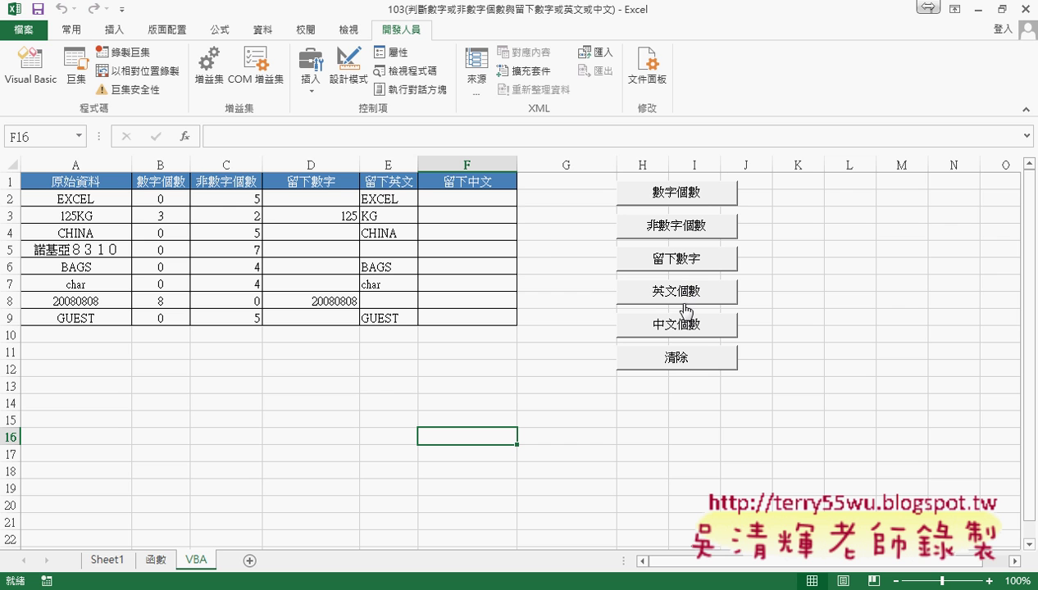
click(686, 326)
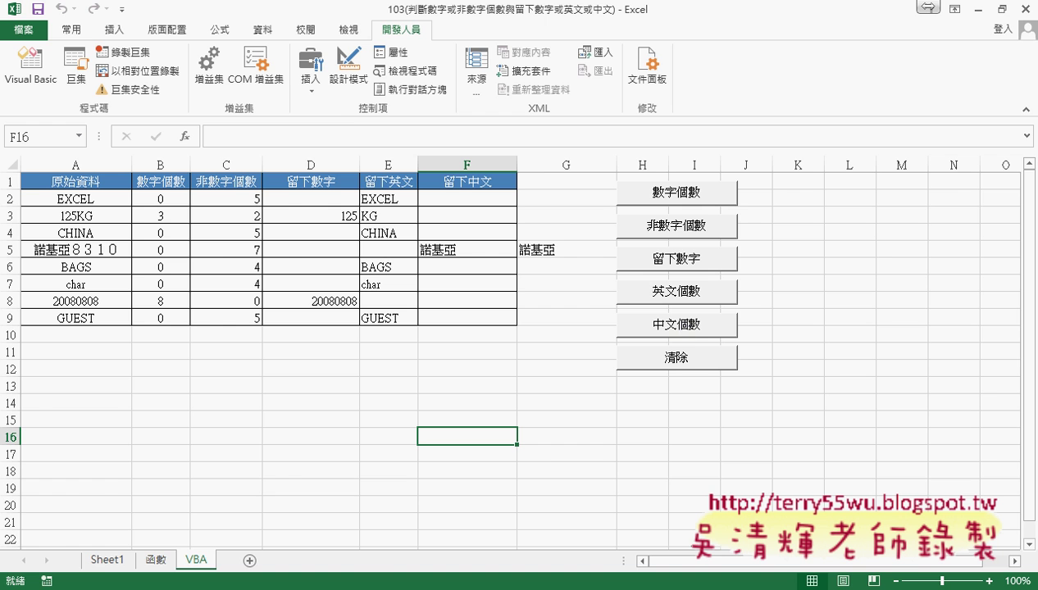
key(alt+Tab)
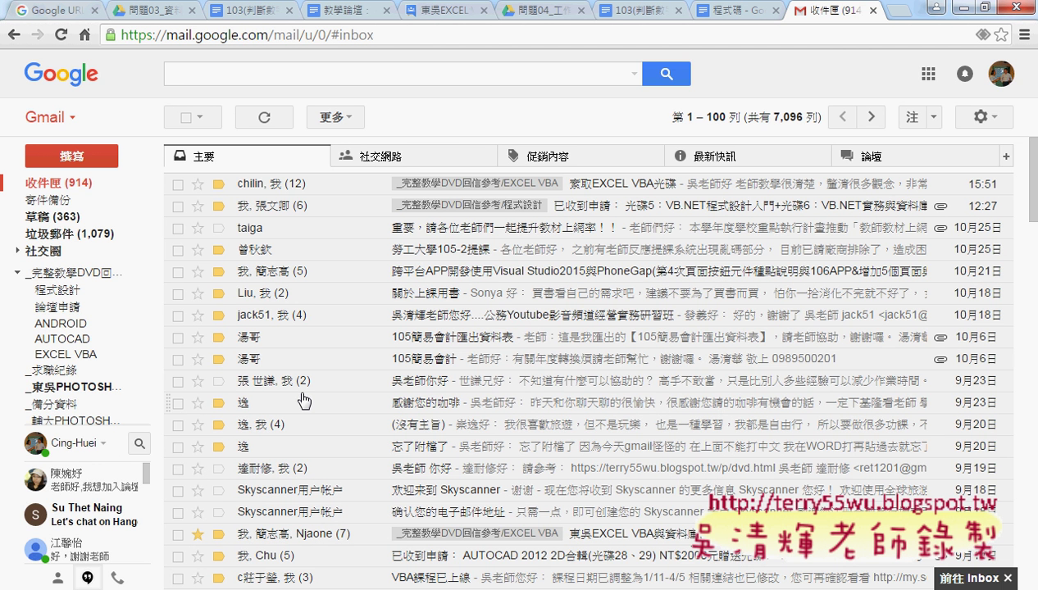
- Read the 103 notes' VBA code in Google Docs down to Public Sub 清除
click(243, 7)
scroll(424, 255, down, 3)
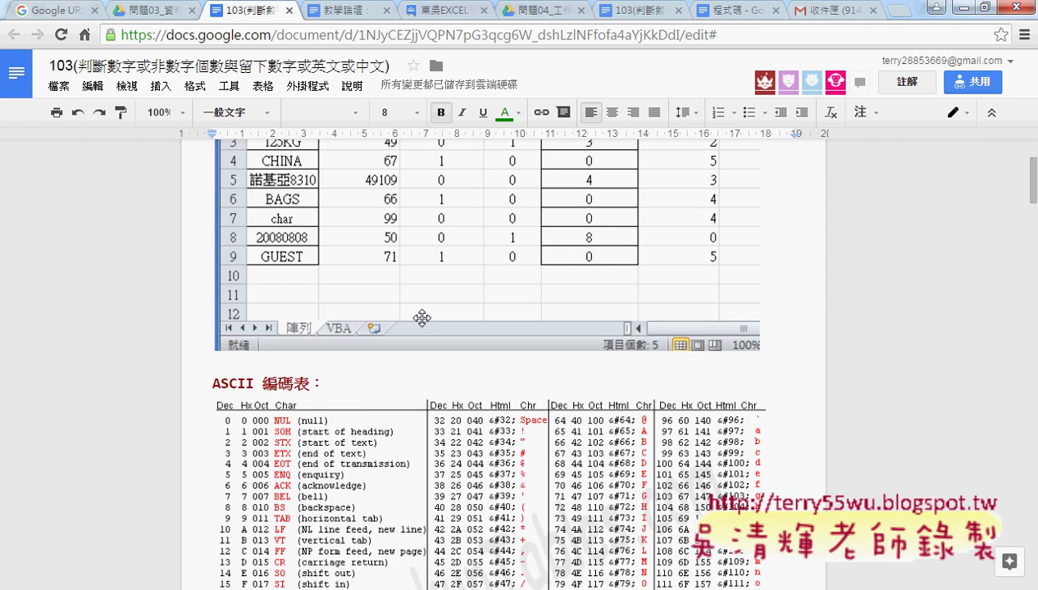
scroll(421, 318, down, 5)
scroll(421, 318, down, 5)
scroll(421, 318, down, 5)
scroll(421, 318, down, 2)
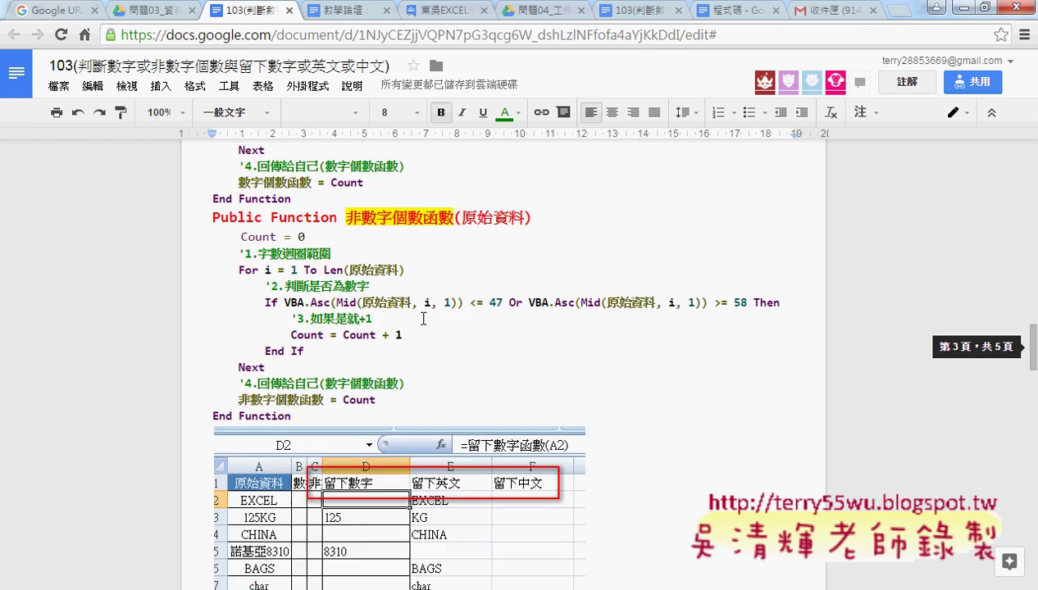
scroll(421, 318, down, 5)
scroll(423, 318, down, 2)
scroll(422, 317, down, 3)
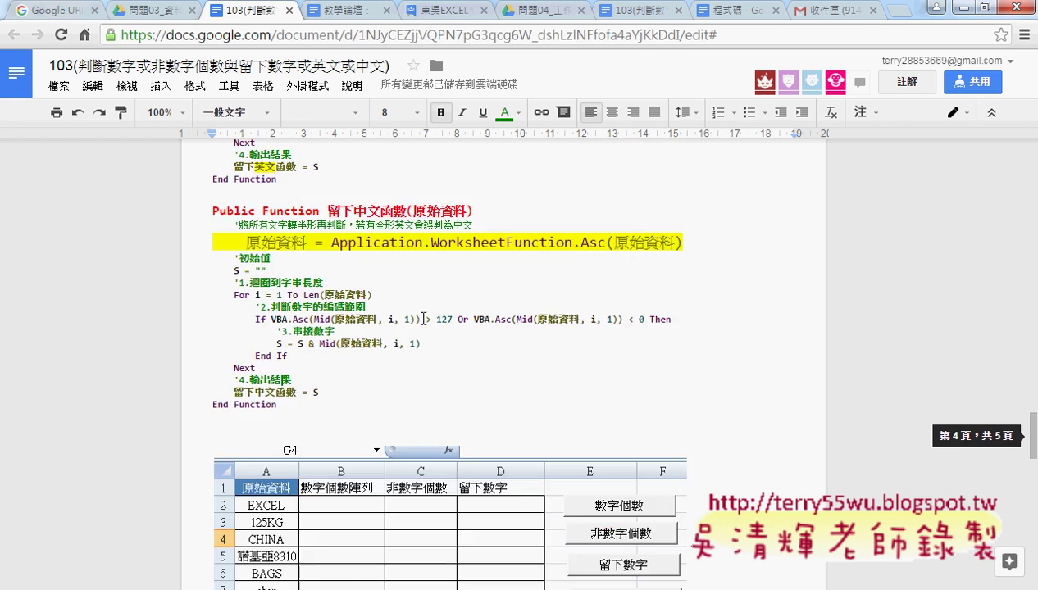
scroll(423, 318, down, 3)
scroll(421, 318, down, 1)
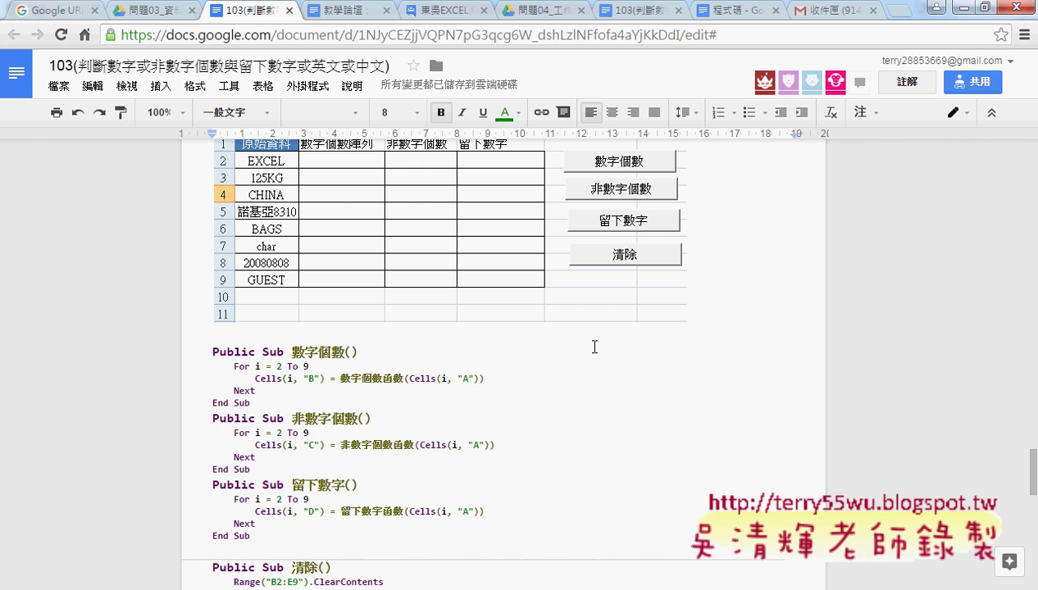
scroll(594, 346, down, 3)
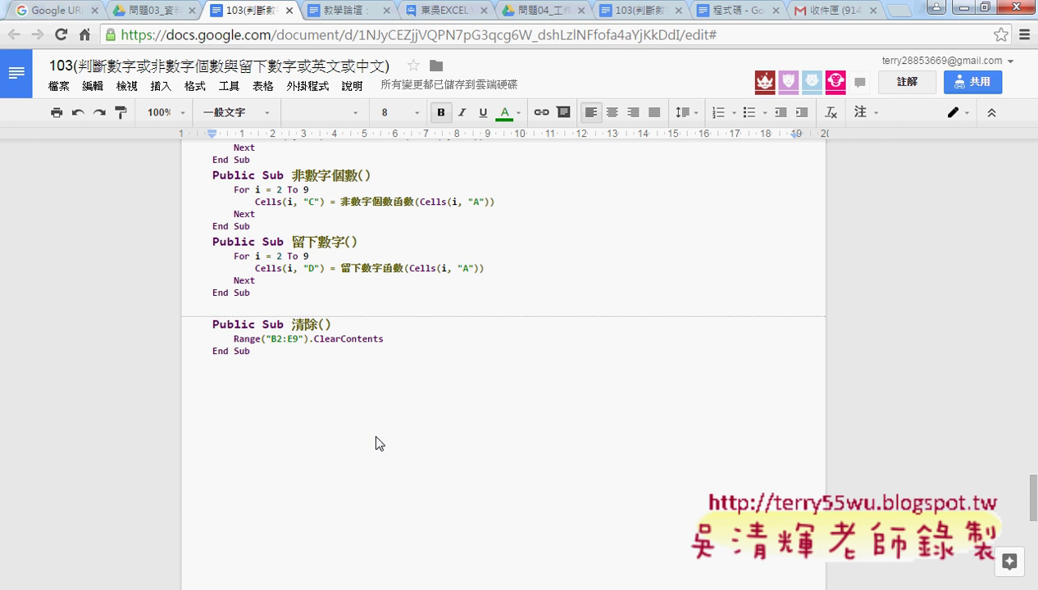
click(296, 588)
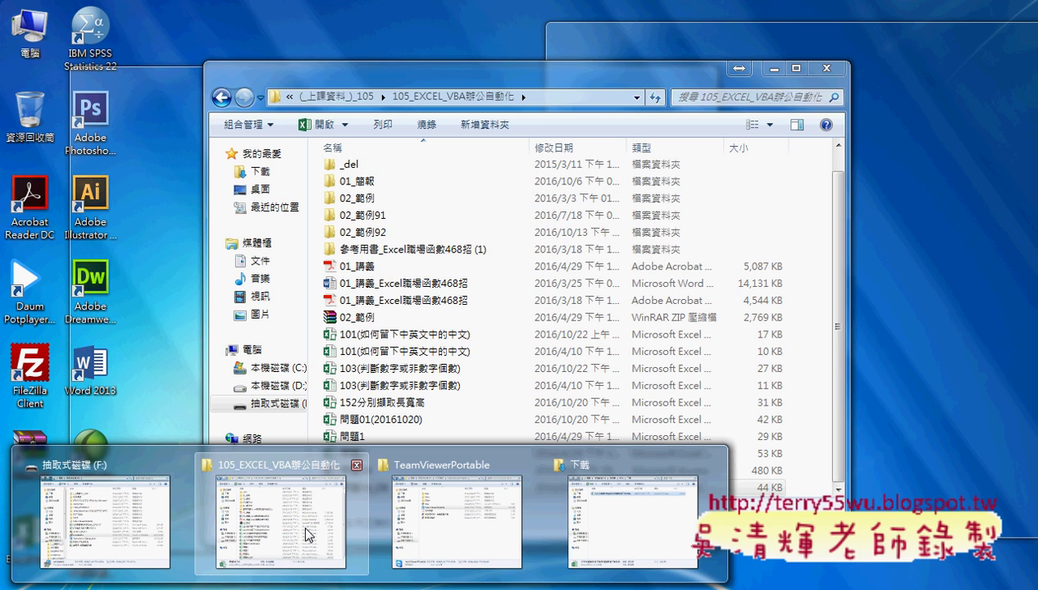
- Open 問題04 from the 105_EXCEL_VBA辦公自動化\02_範例92 folder in Excel
click(280, 521)
double_click(383, 241)
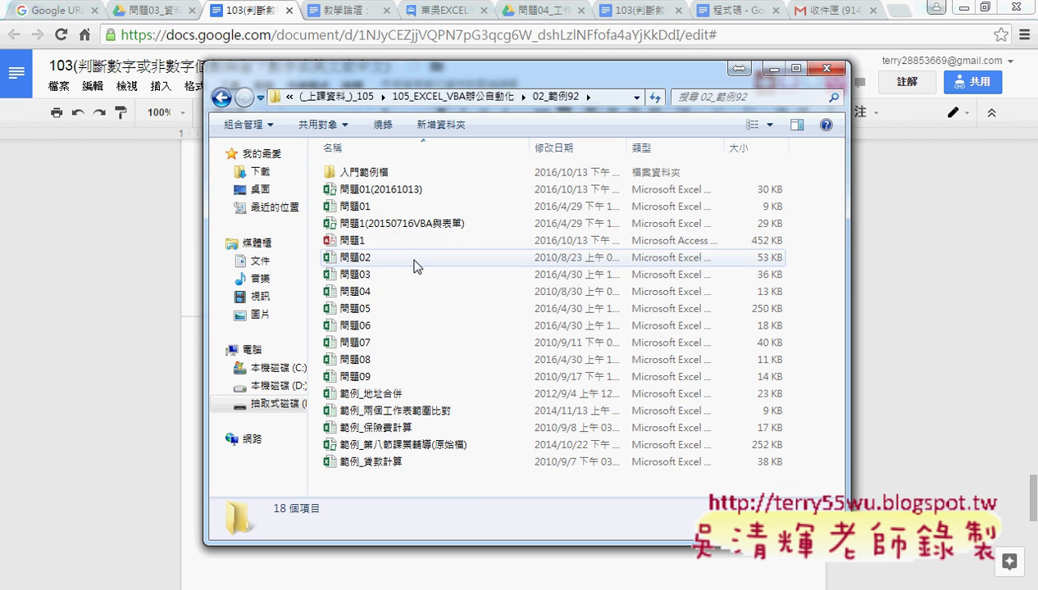
click(401, 296)
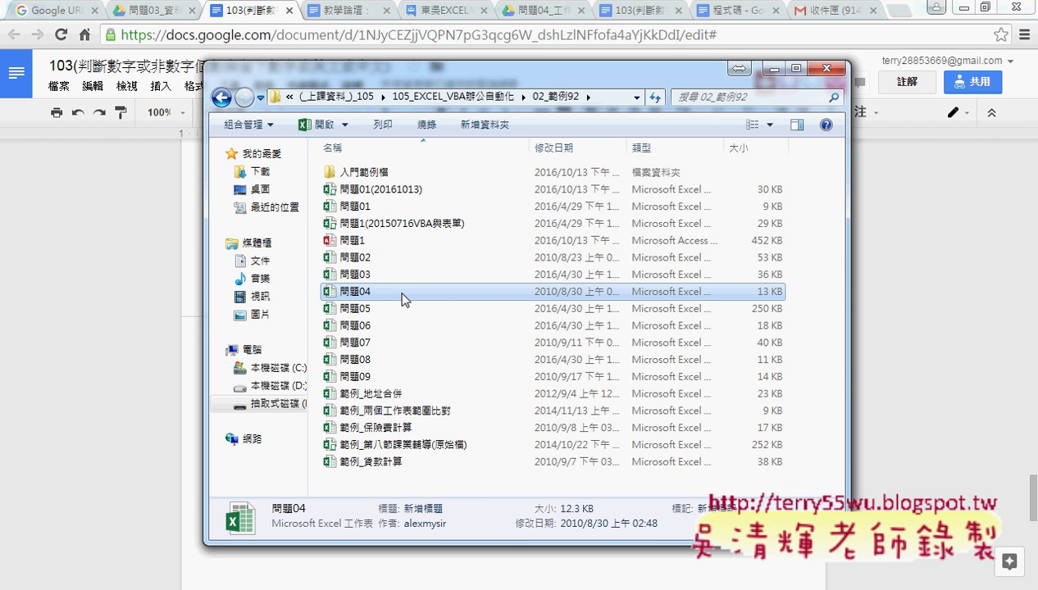
double_click(402, 300)
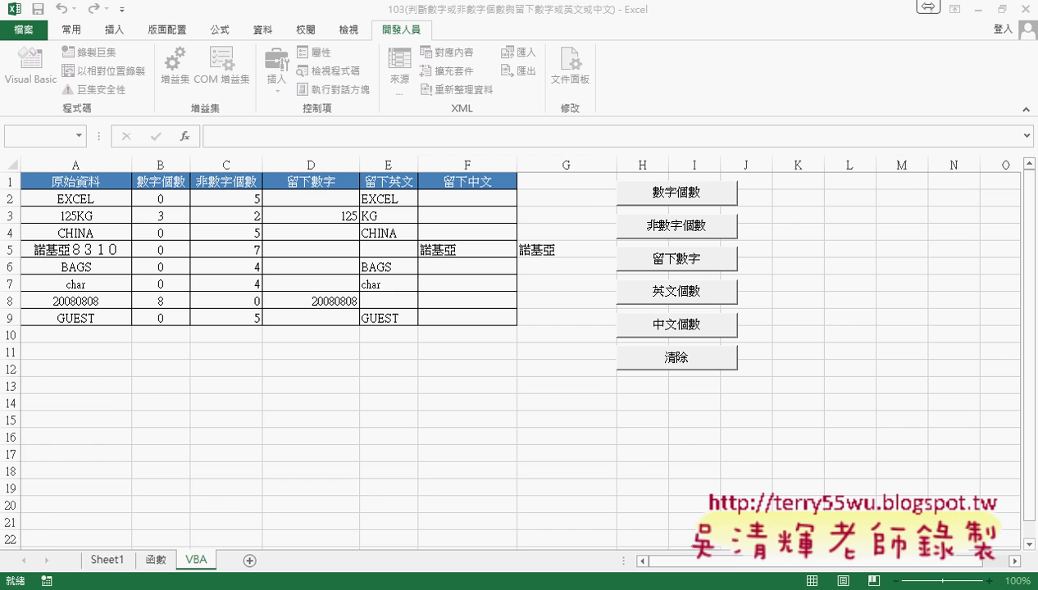
key(alt+Tab)
- Switch to 問題04_OK and review the 一月, 二月 and 三月 sheets
click(436, 440)
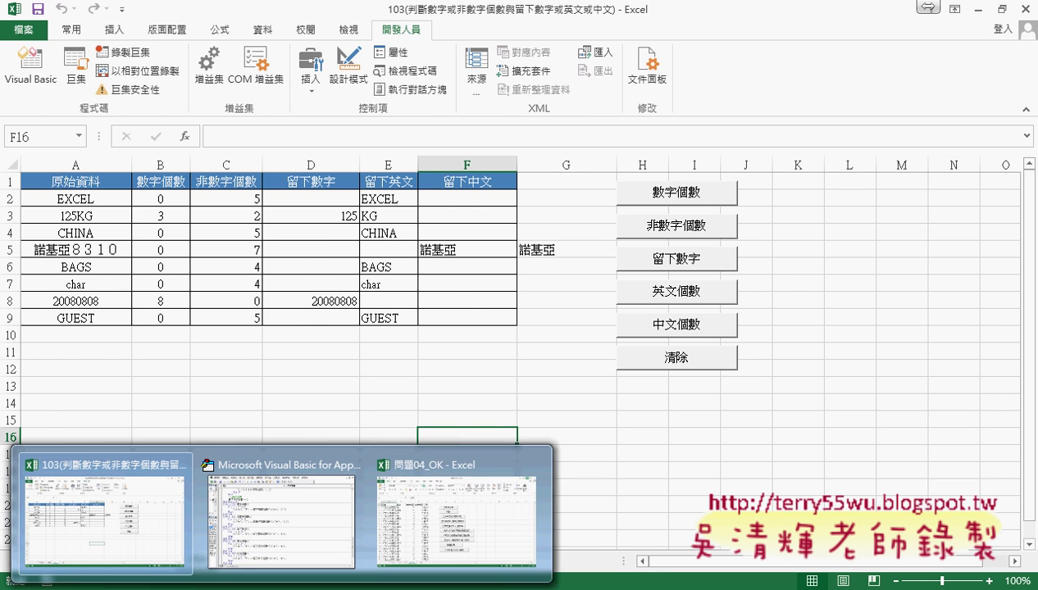
click(442, 504)
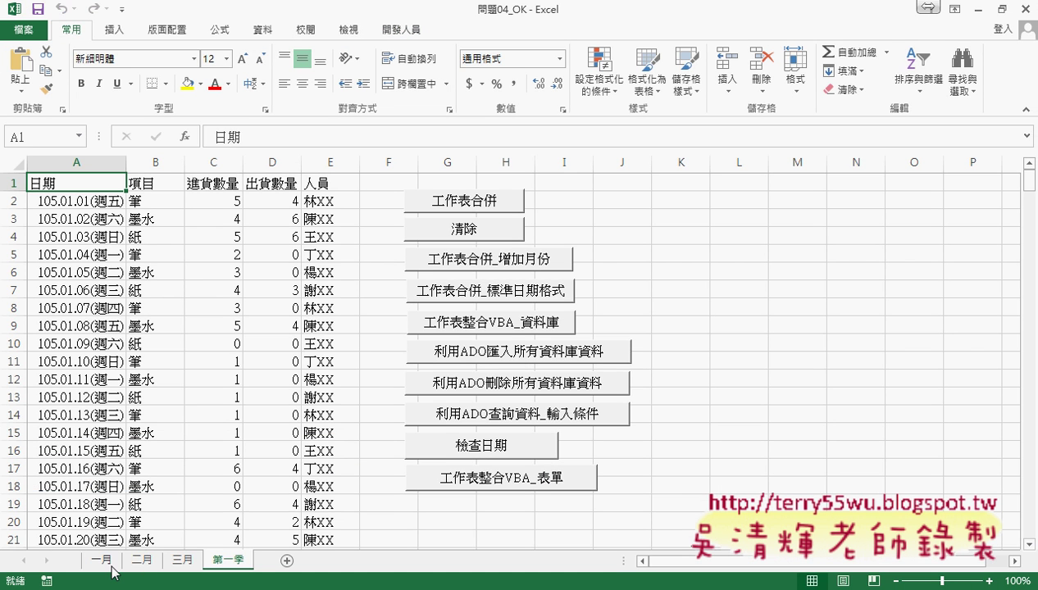
click(102, 561)
click(142, 560)
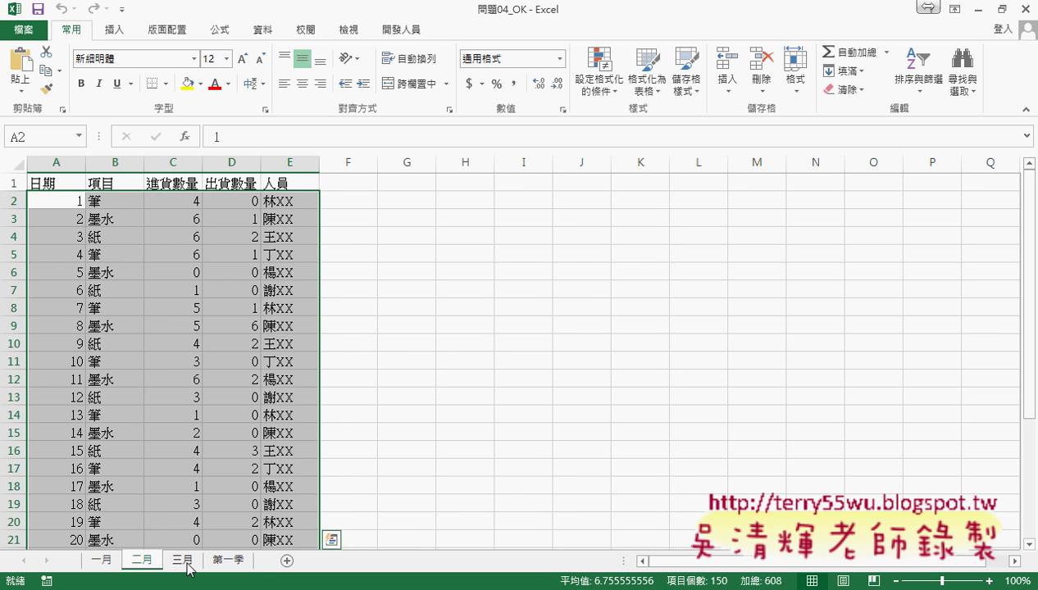
click(184, 563)
click(227, 562)
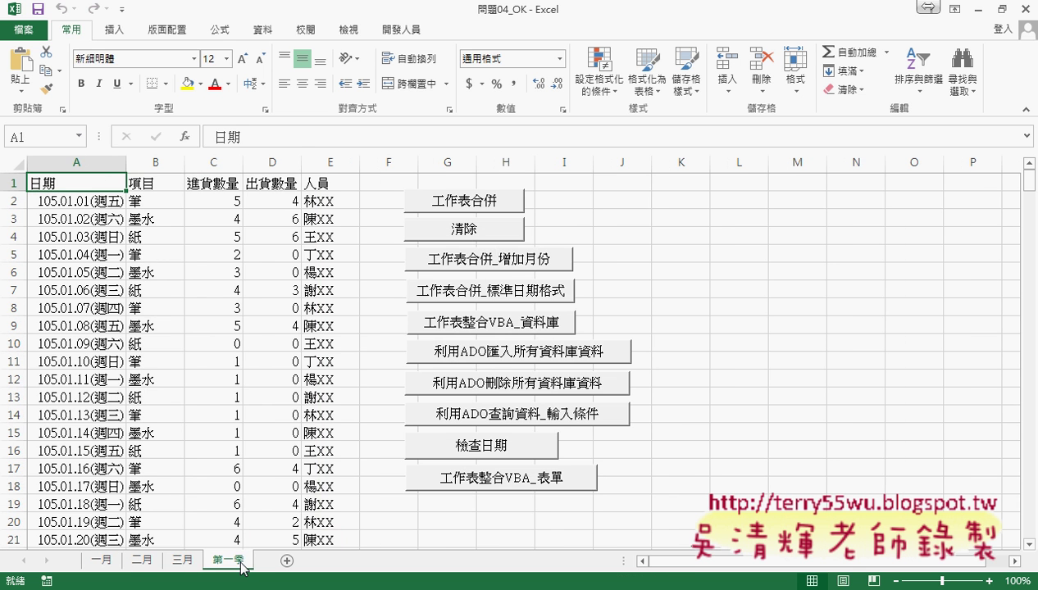
- Clear 第一季 to its header row with 清除, then recheck the monthly sheets
click(452, 231)
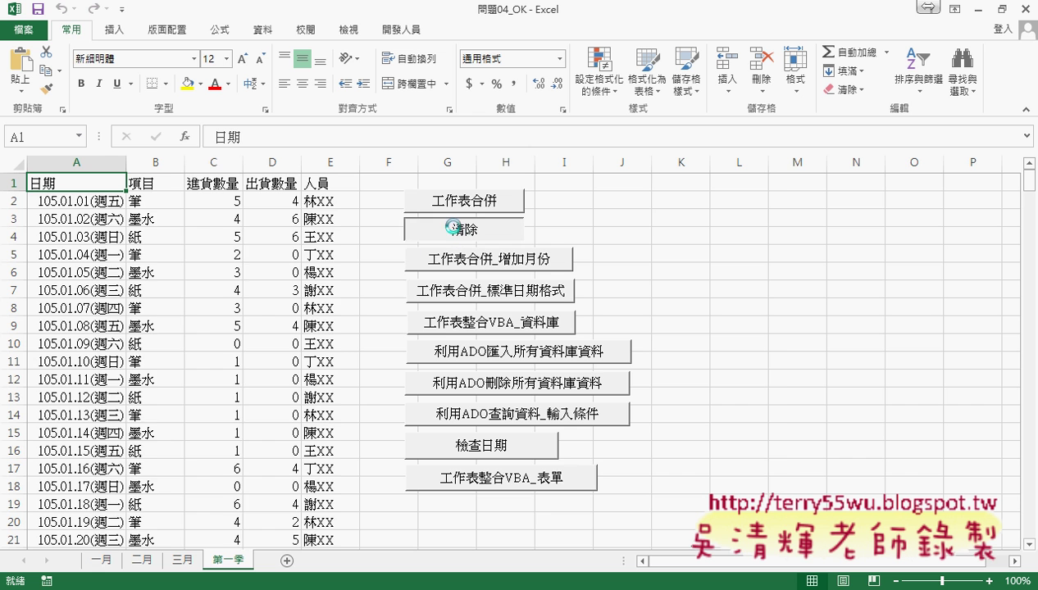
click(103, 562)
click(140, 561)
click(182, 562)
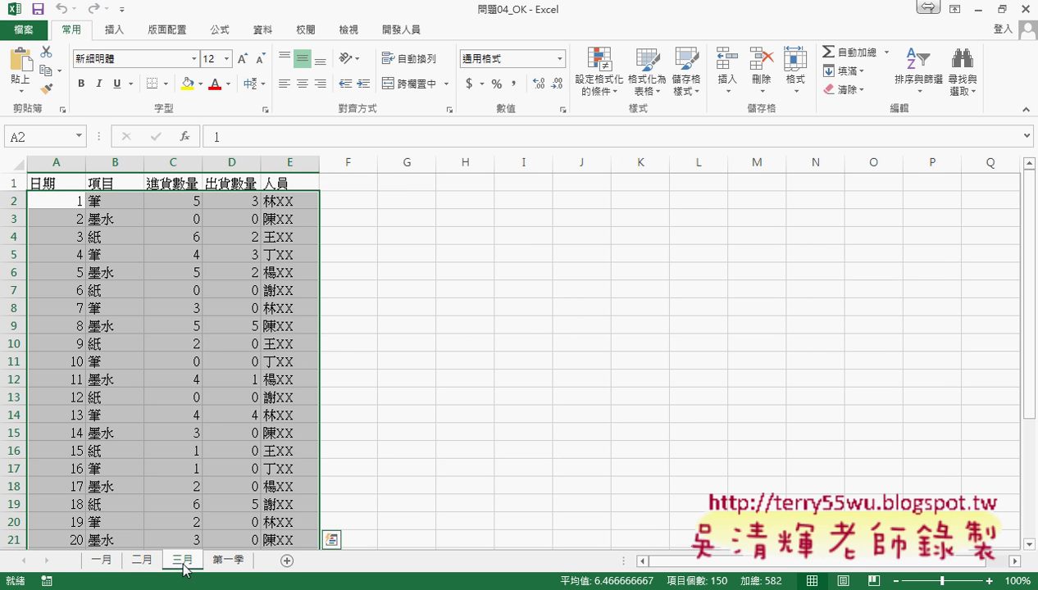
click(229, 561)
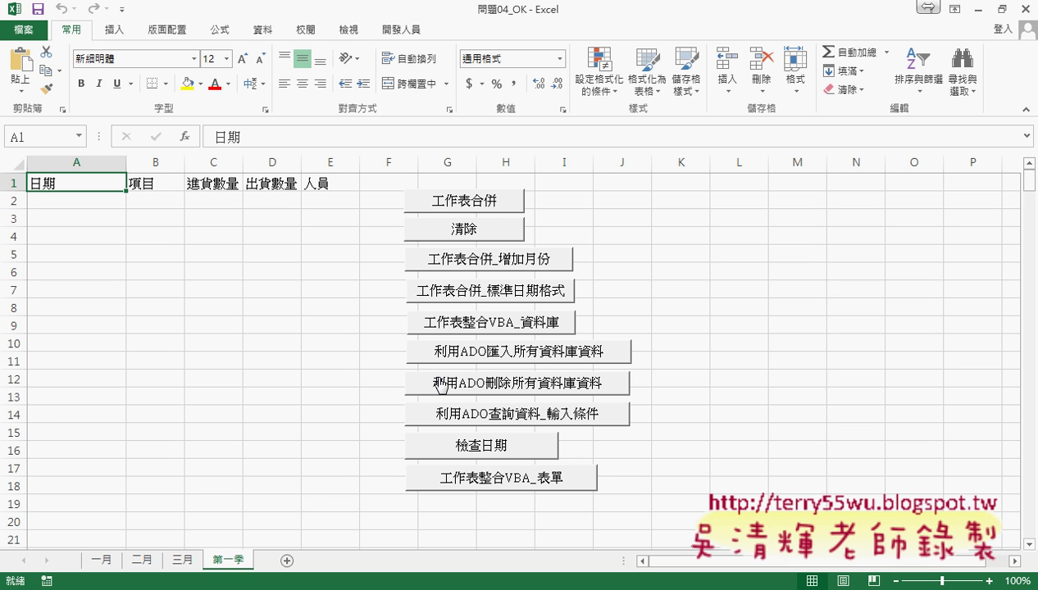
- Run 工作表合併, clear 第一季, then run 工作表合併 again to stack the months
click(467, 202)
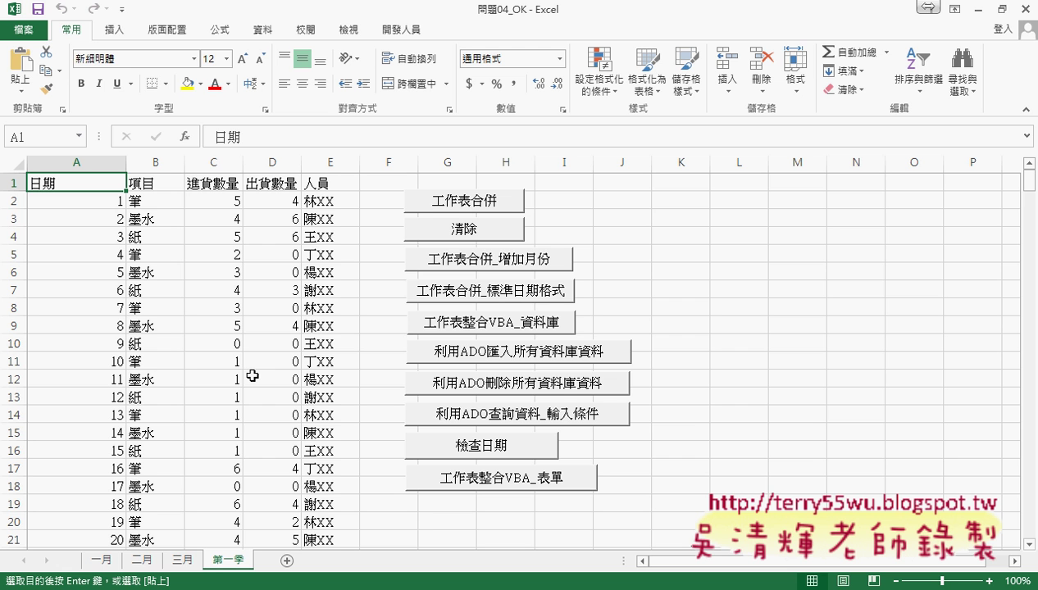
click(459, 234)
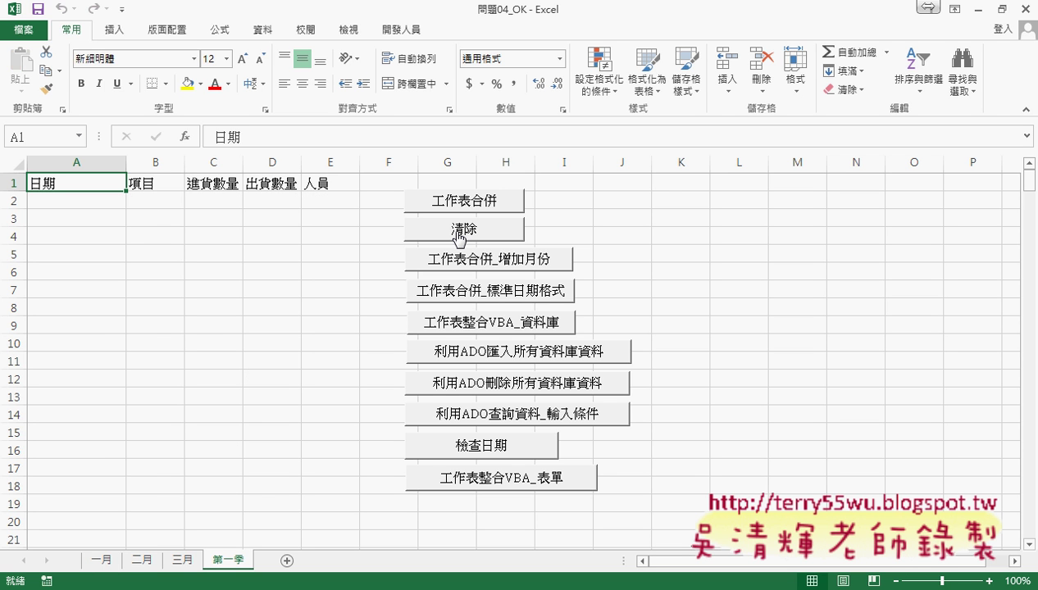
click(456, 203)
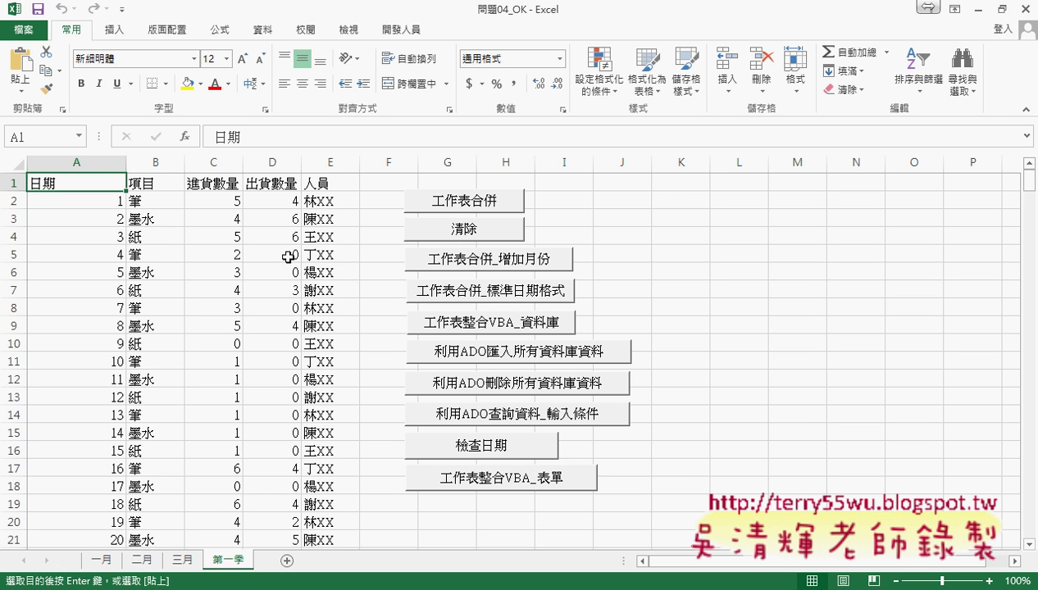
- On the 一月 sheet, check the first January date and the last entry, day 30
click(101, 562)
click(64, 205)
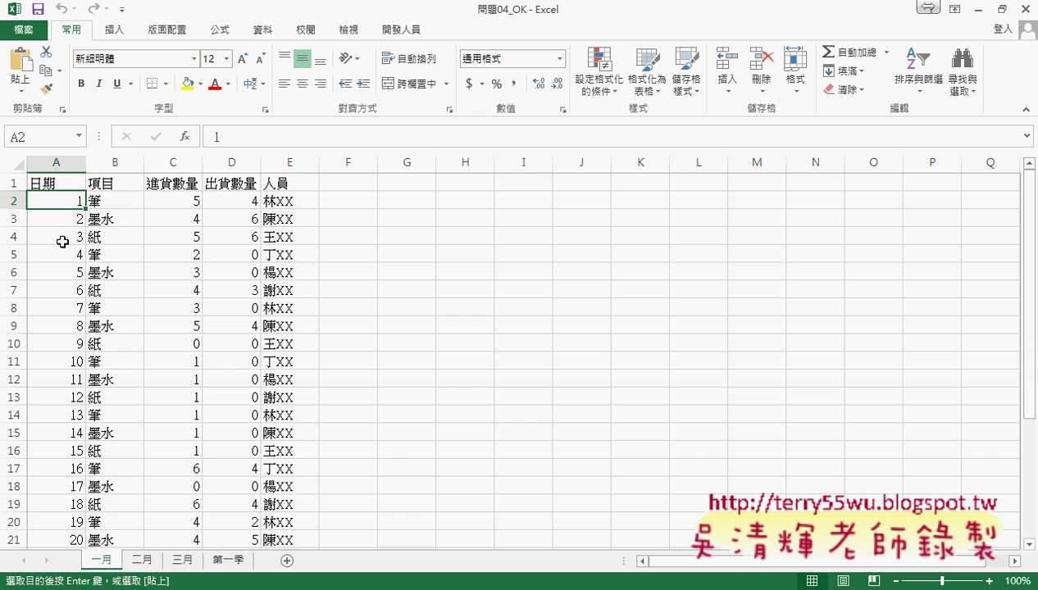
scroll(76, 328, down, 10)
scroll(86, 369, up, 2)
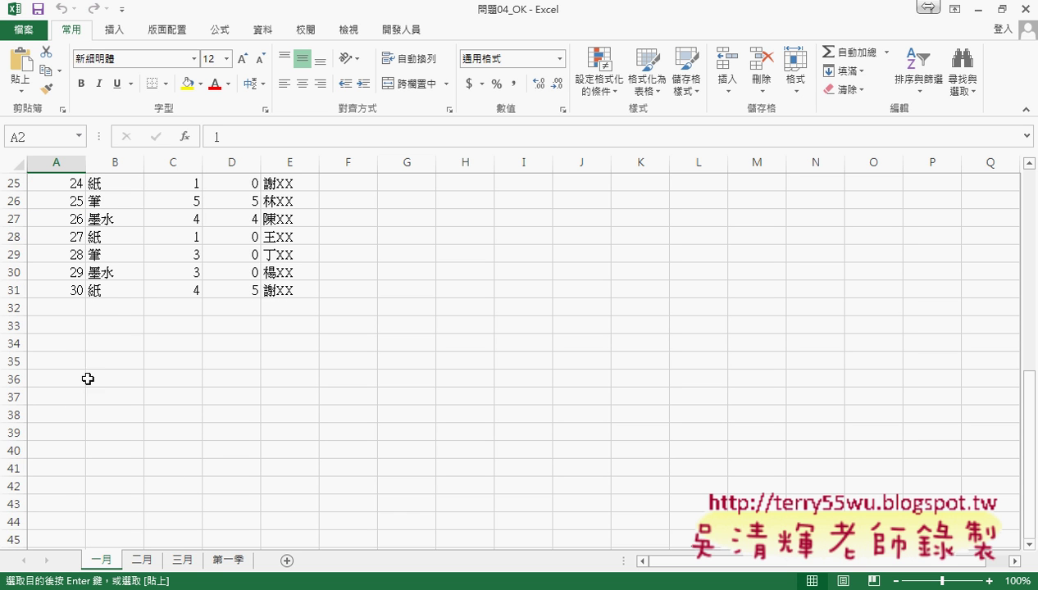
click(65, 291)
scroll(72, 286, up, 3)
scroll(67, 289, up, 5)
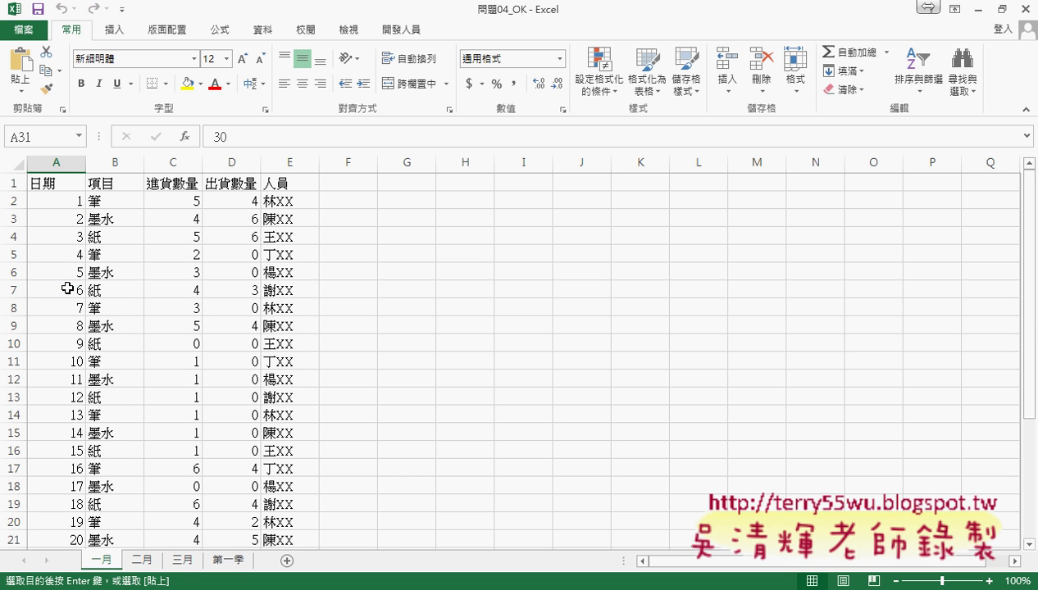
- Back on 第一季, confirm February data starts at row 32 and March at row 62
click(231, 560)
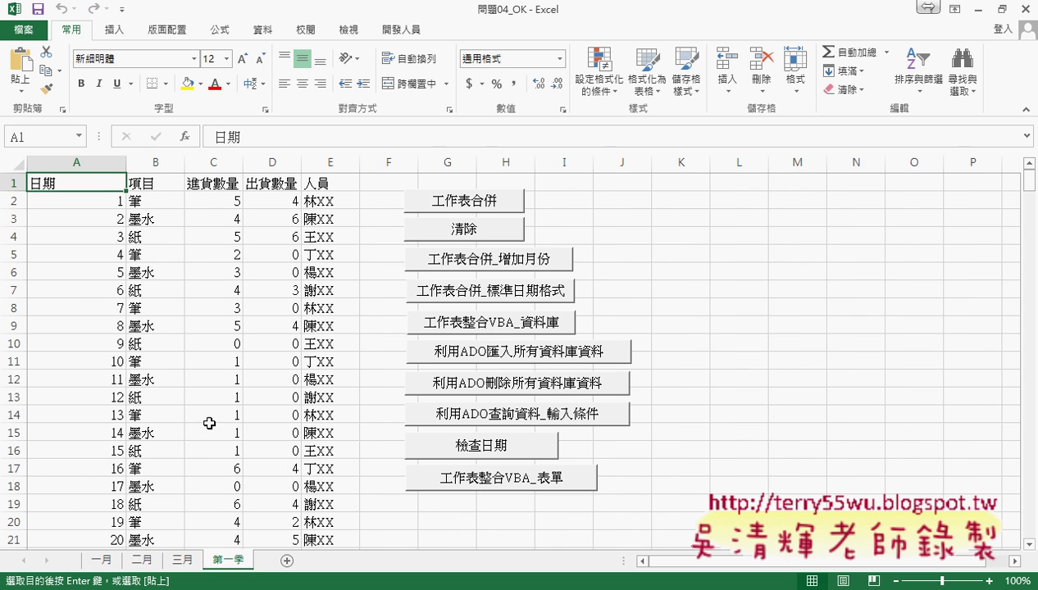
click(111, 202)
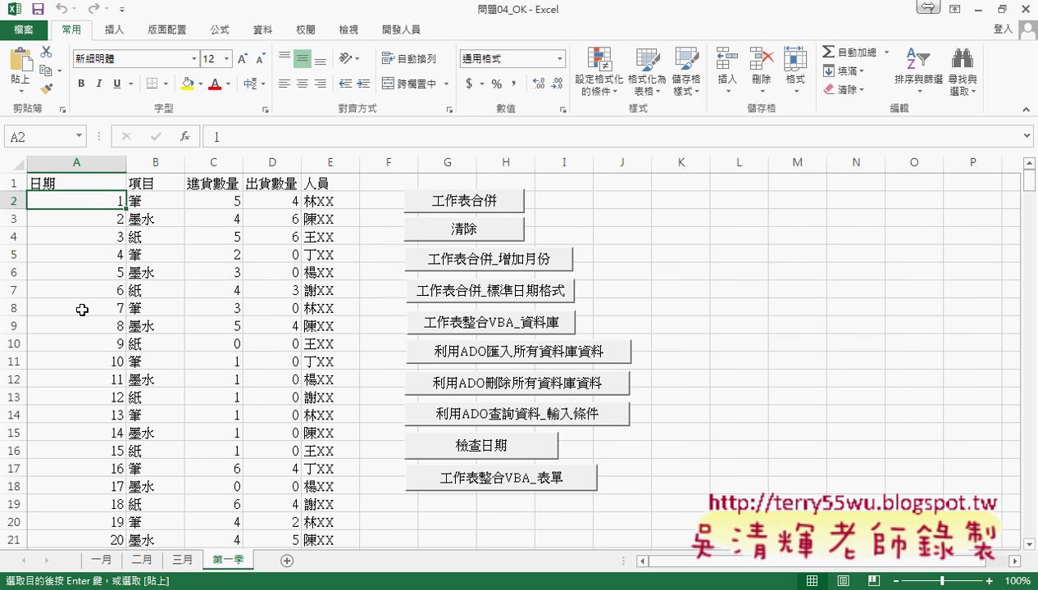
scroll(82, 310, down, 3)
scroll(82, 310, down, 3)
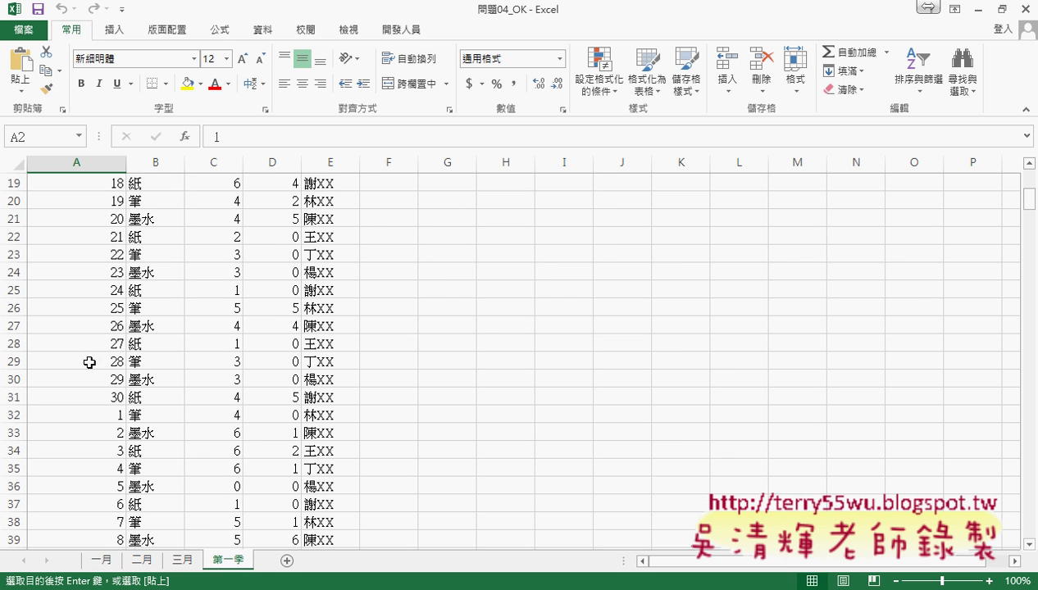
click(99, 416)
scroll(99, 418, down, 3)
scroll(99, 418, down, 5)
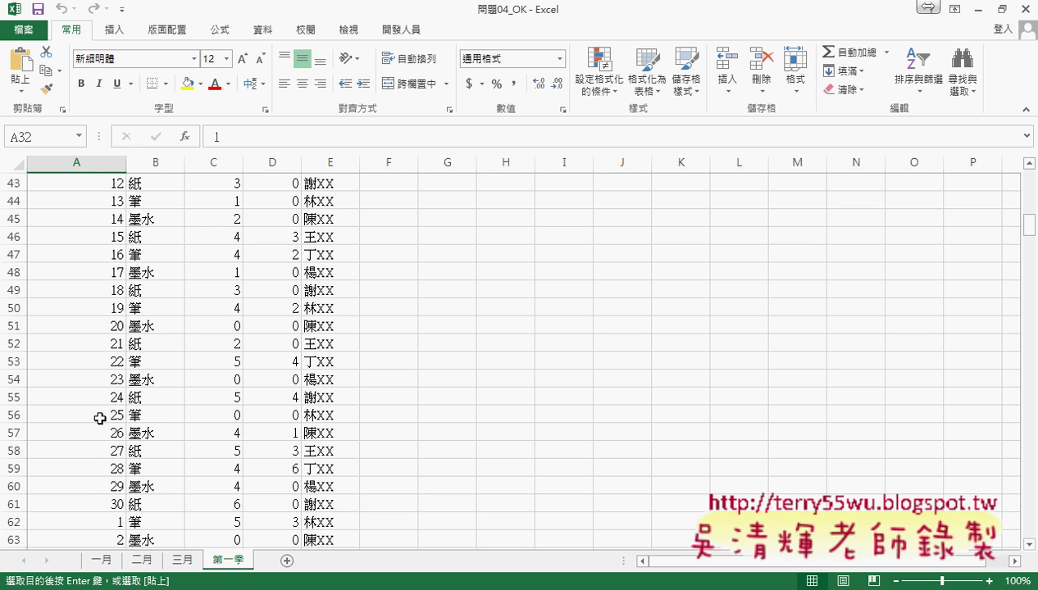
scroll(99, 426, down, 1)
click(113, 468)
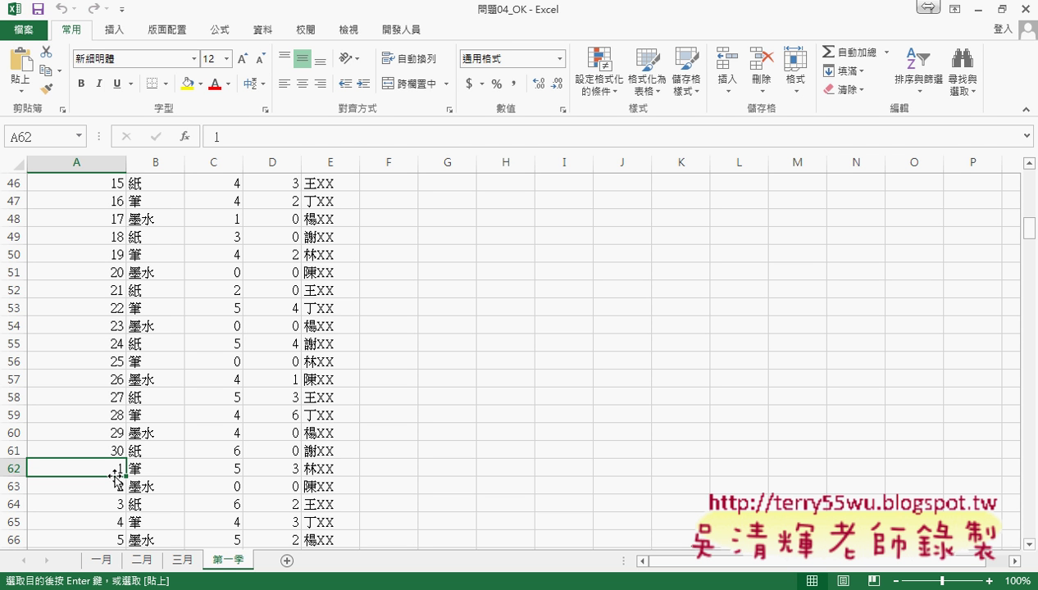
- Return to the top and clear the merged rows with 清除, keeping the headers
scroll(115, 476, up, 5)
scroll(115, 476, up, 7)
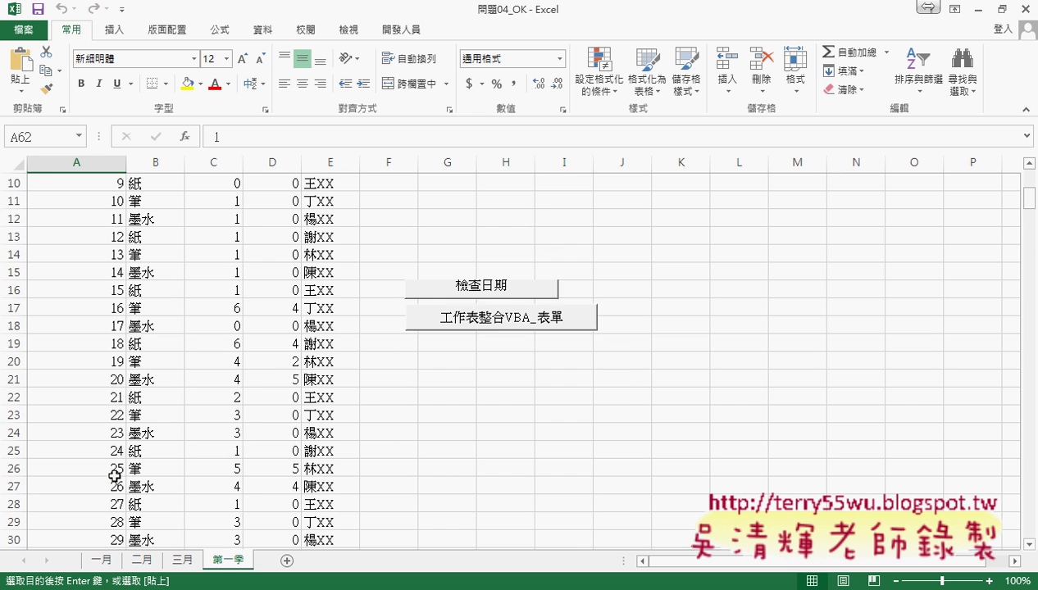
scroll(115, 476, up, 3)
click(454, 231)
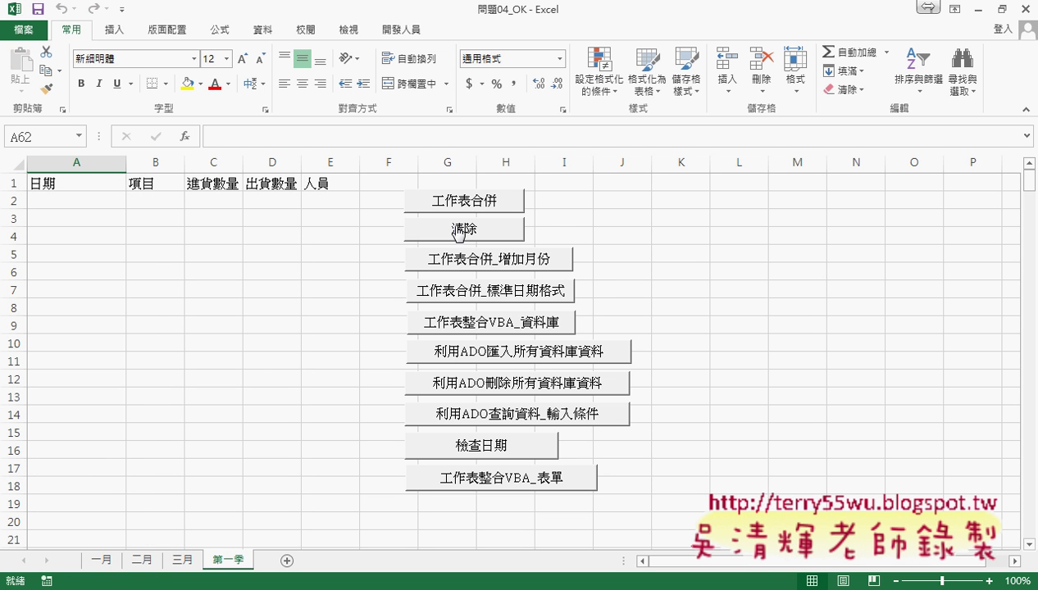
- Run 工作表合併_增加月份, inspect A2's 一月1日 date, then clear 第一季
click(497, 264)
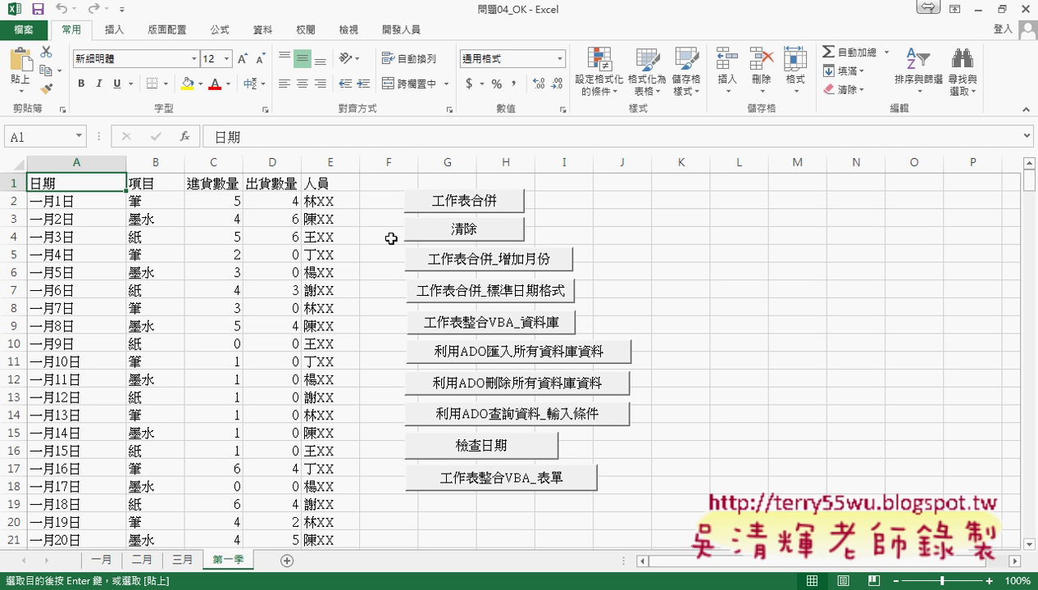
click(63, 205)
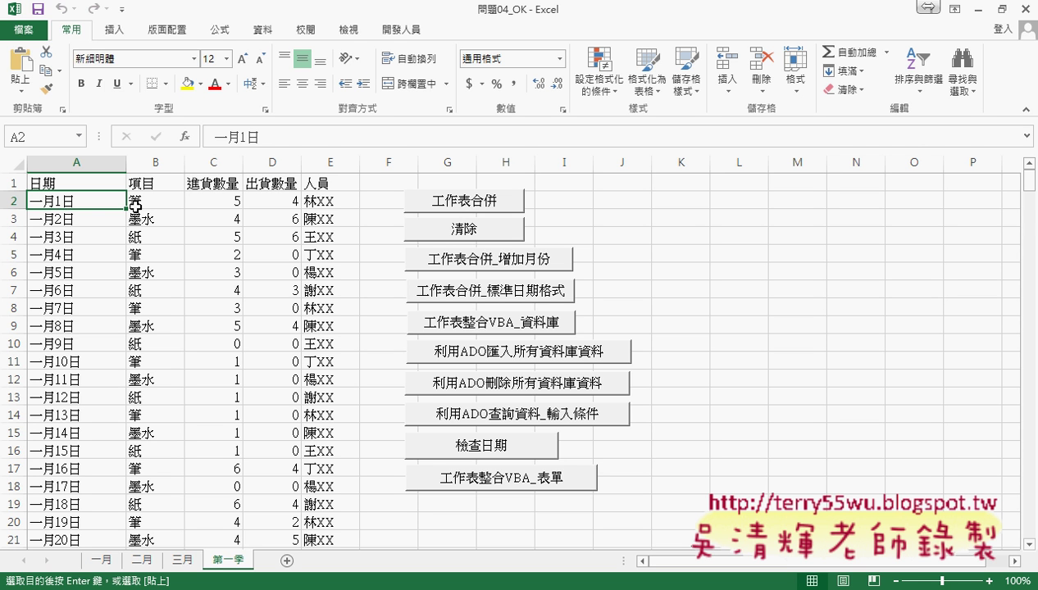
click(443, 232)
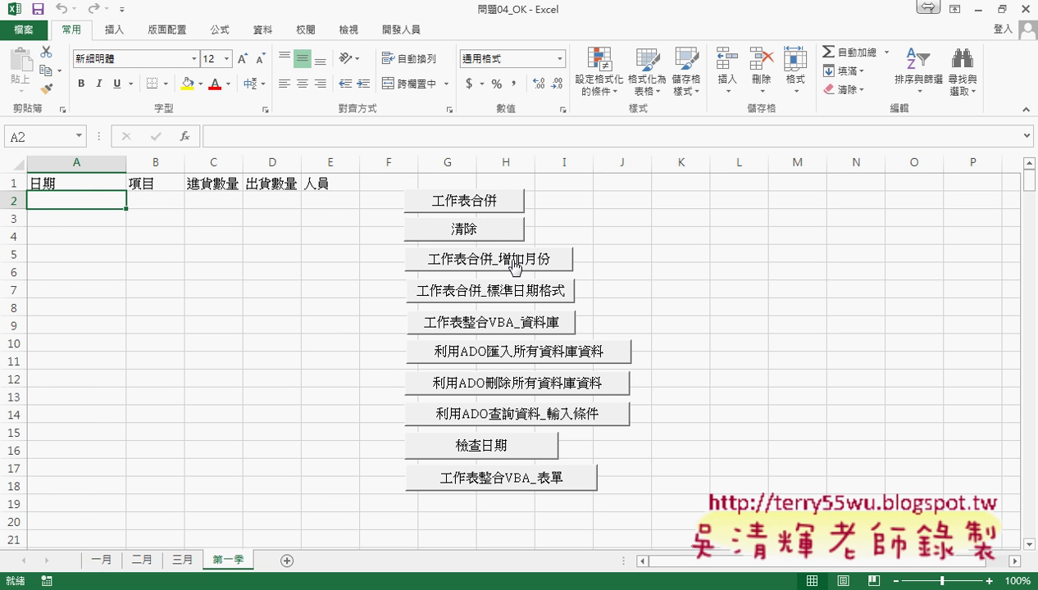
- Rerun and clear 增加月份, then run 工作表合併_標準日期格式 for 105.01.01(週五) dates
click(512, 263)
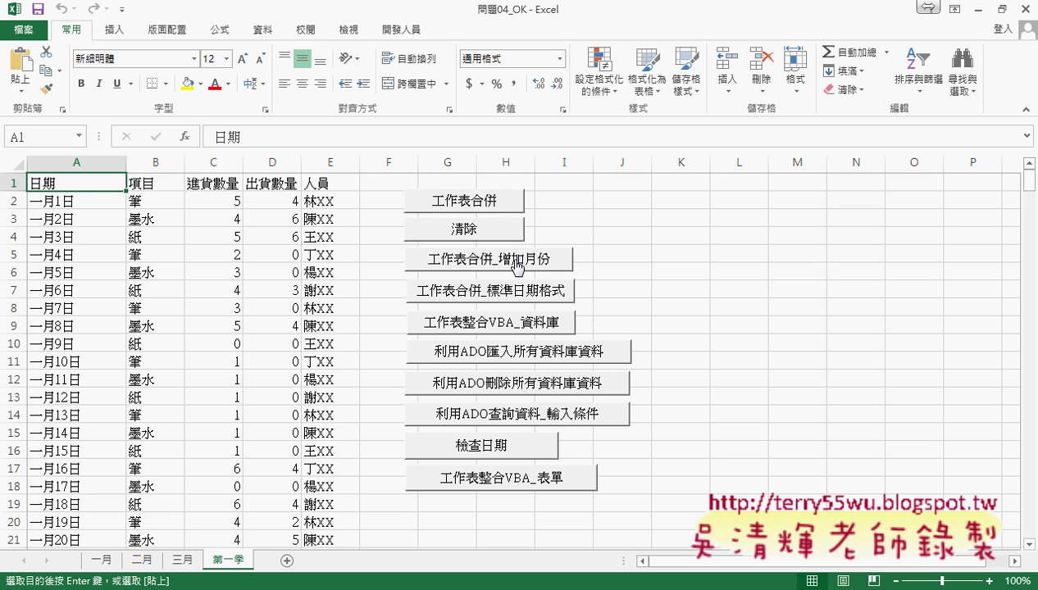
click(484, 236)
click(498, 294)
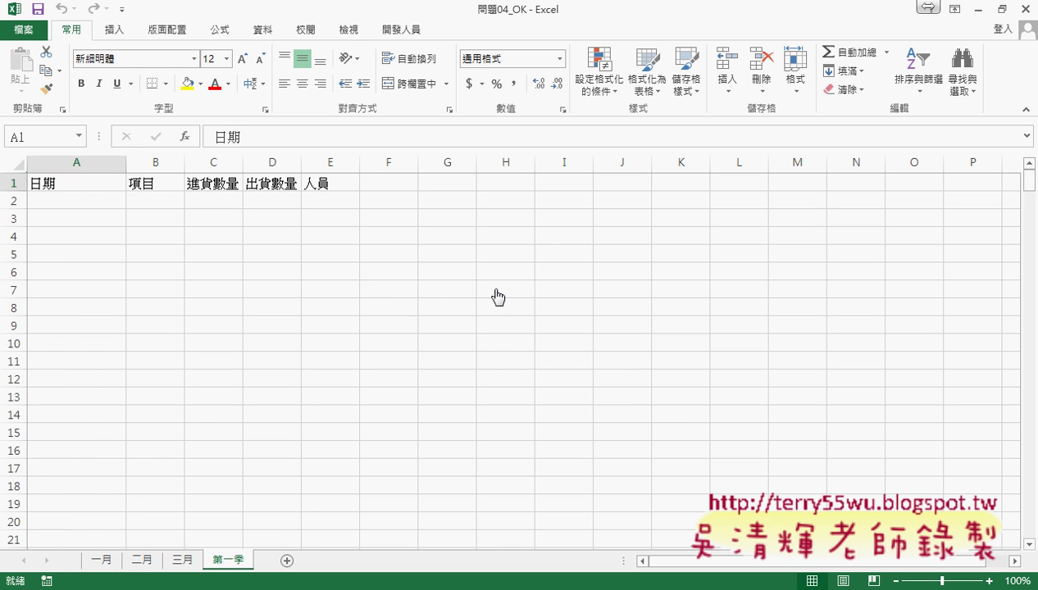
click(90, 205)
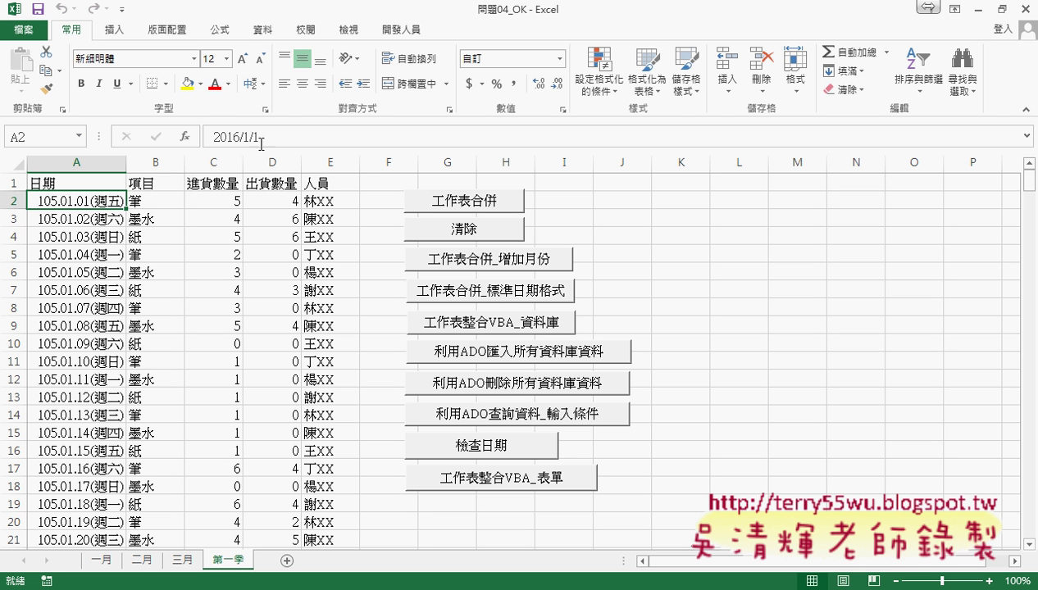
drag(259, 136, 210, 136)
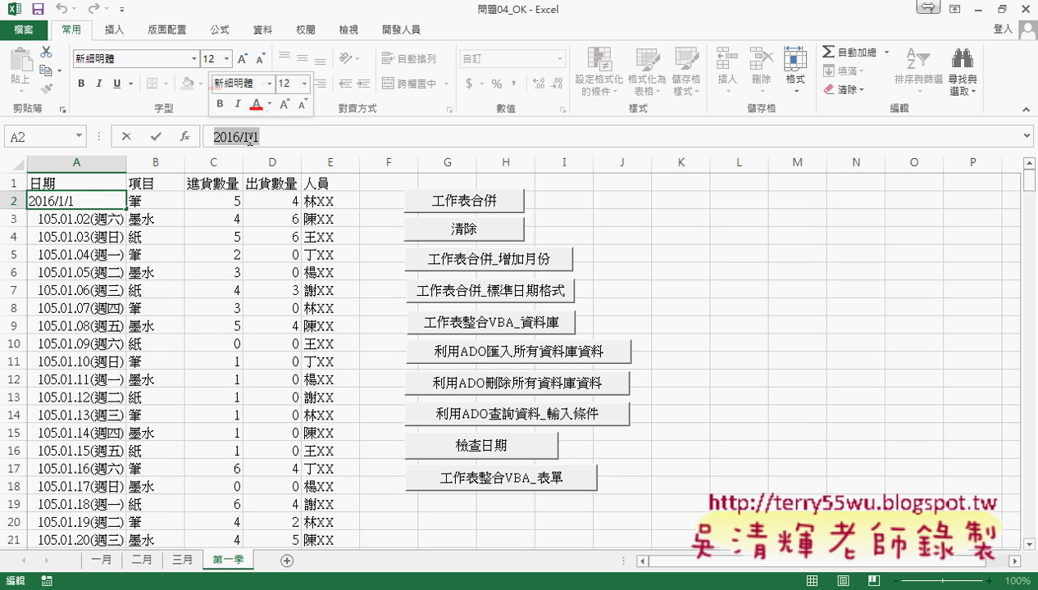
click(125, 143)
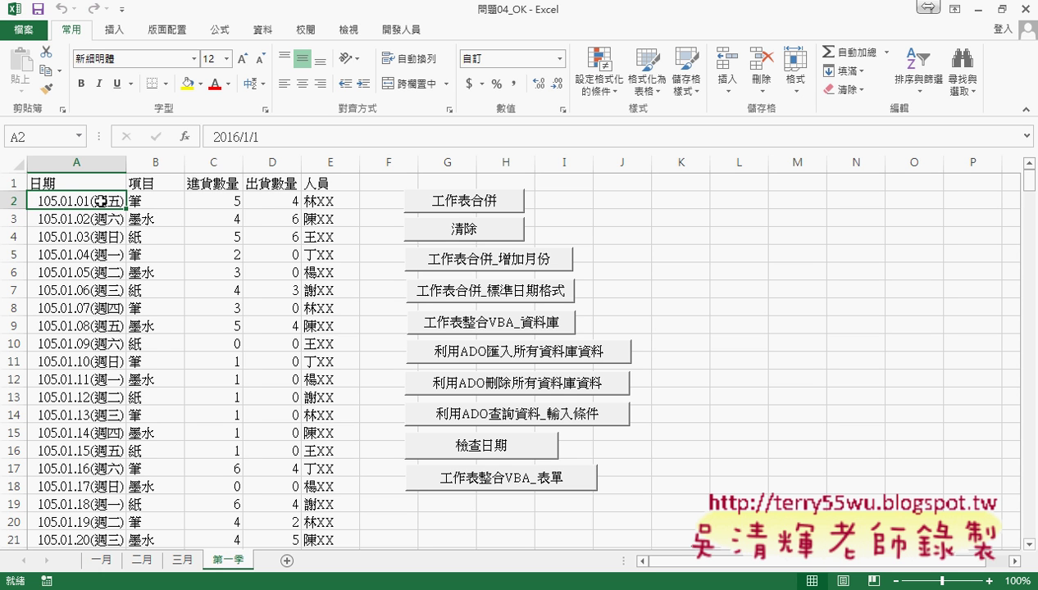
right_click(100, 199)
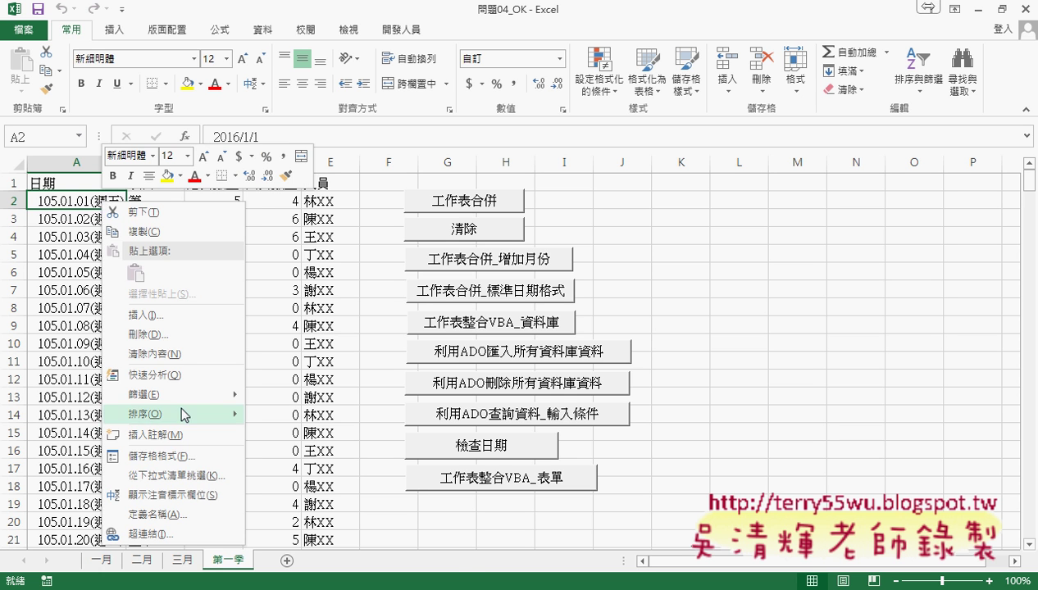
click(190, 452)
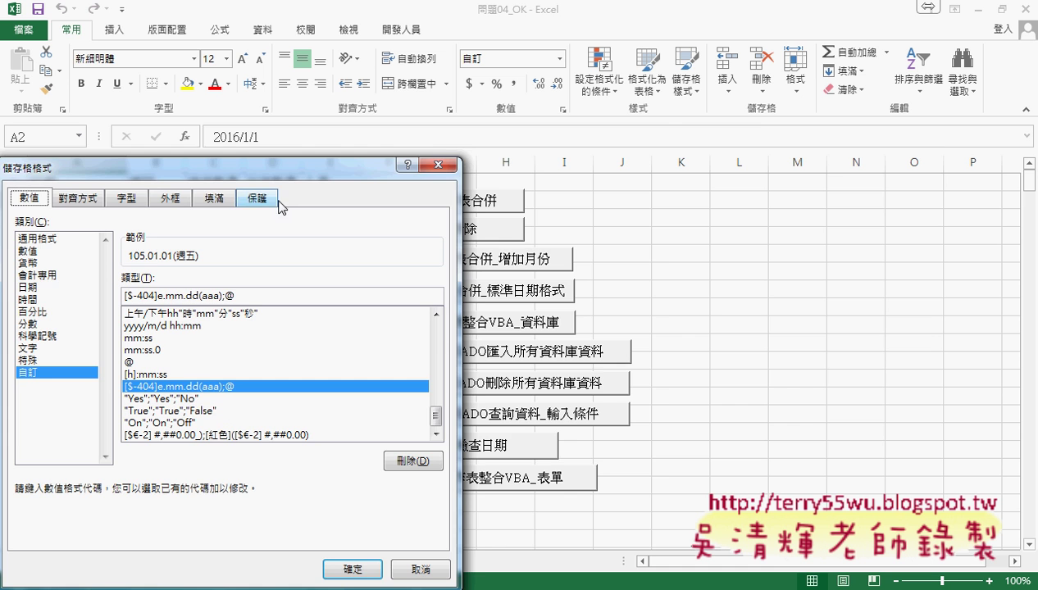
drag(303, 164, 585, 102)
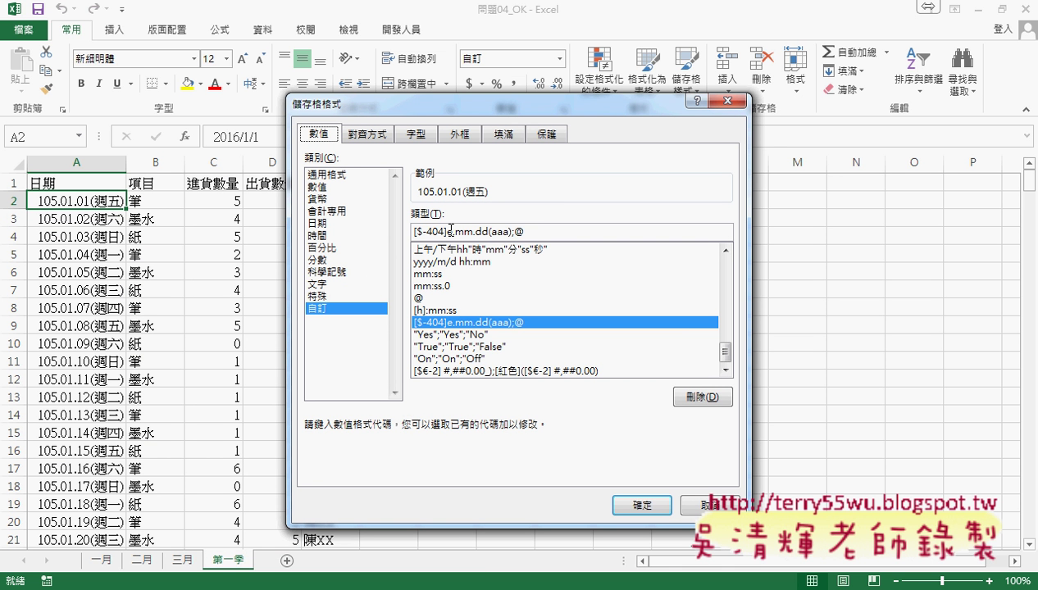
click(701, 505)
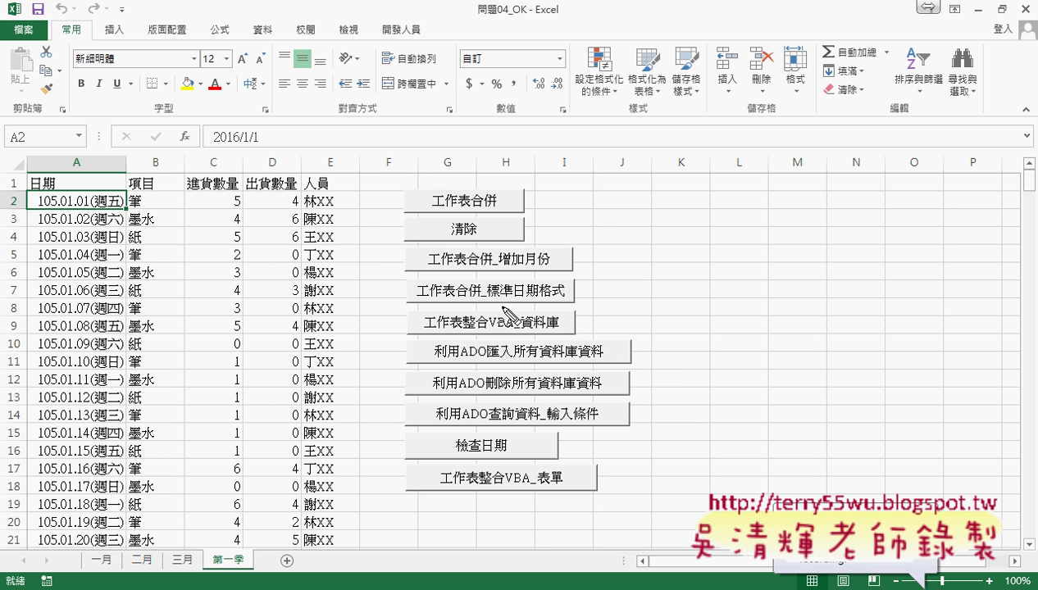
mouse_move(502, 307)
mouse_down()
mouse_move(593, 304)
mouse_move(519, 334)
mouse_up()
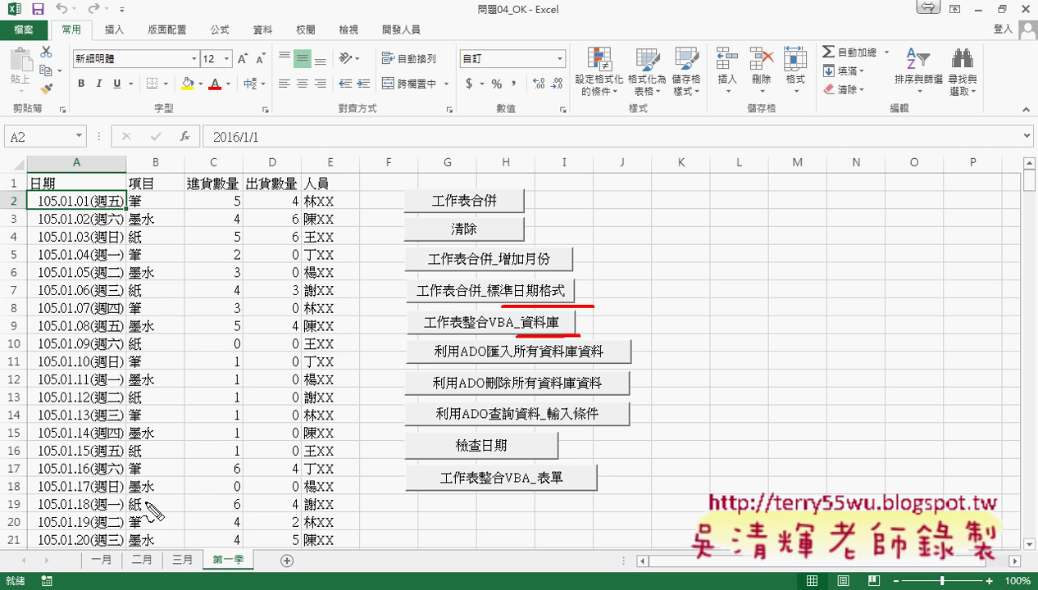
- Erase the red annotations and run 工作表整合VBA_表單, letting its progress dialog finish
key(Escape)
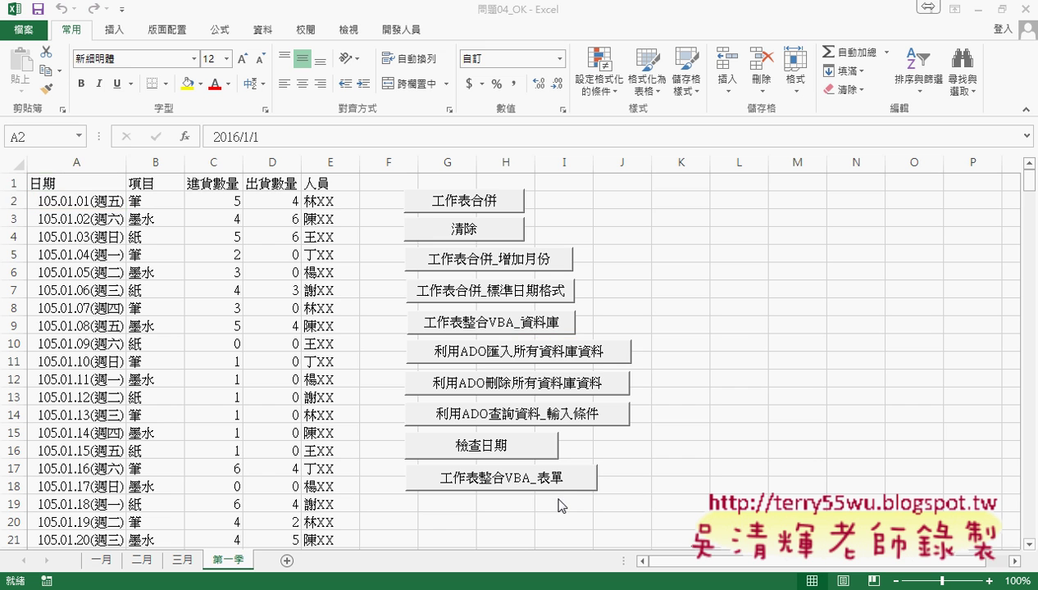
click(552, 479)
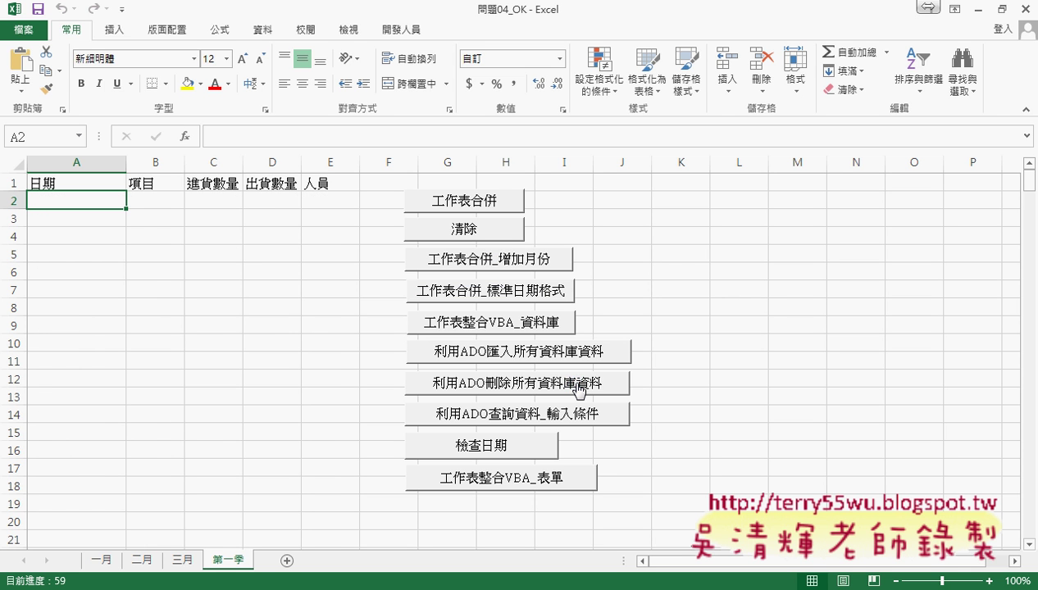
- Run 工作表合併, clear 第一季 with 清除, and select A2 on the emptied sheet
click(486, 206)
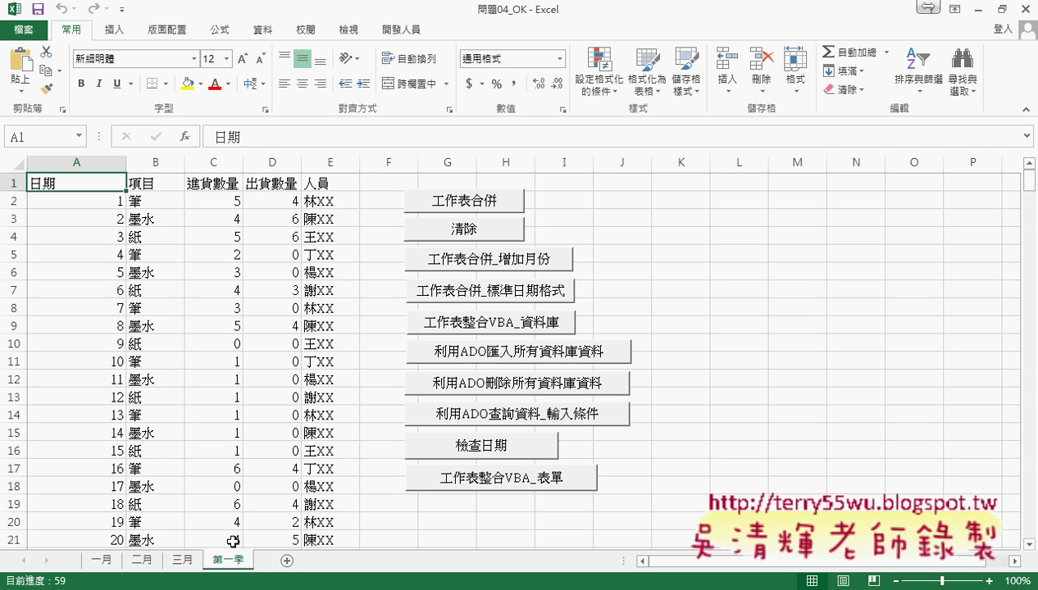
click(460, 234)
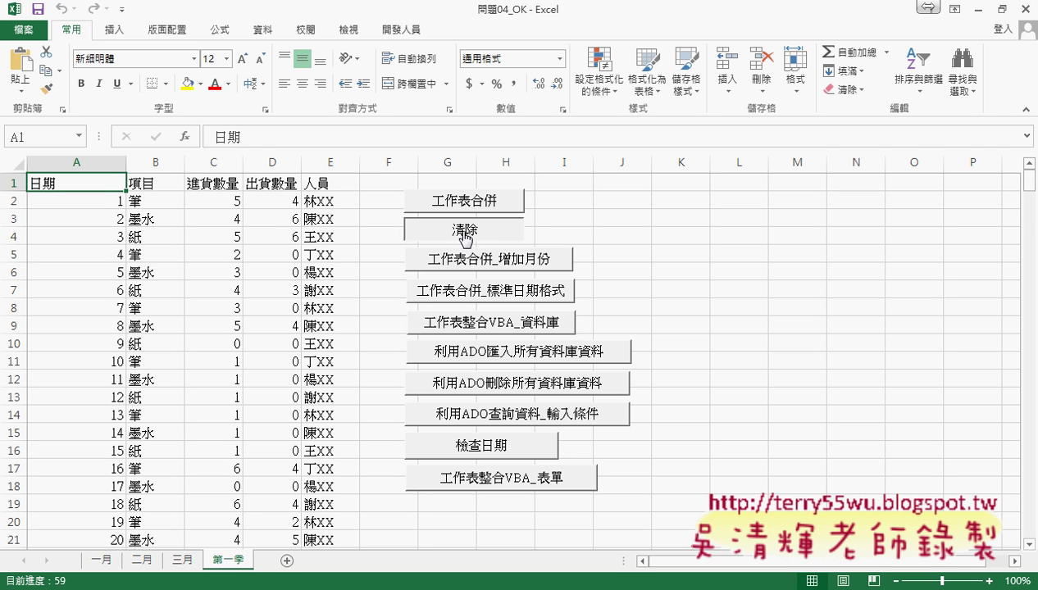
scroll(251, 486, down, 6)
scroll(250, 486, down, 3)
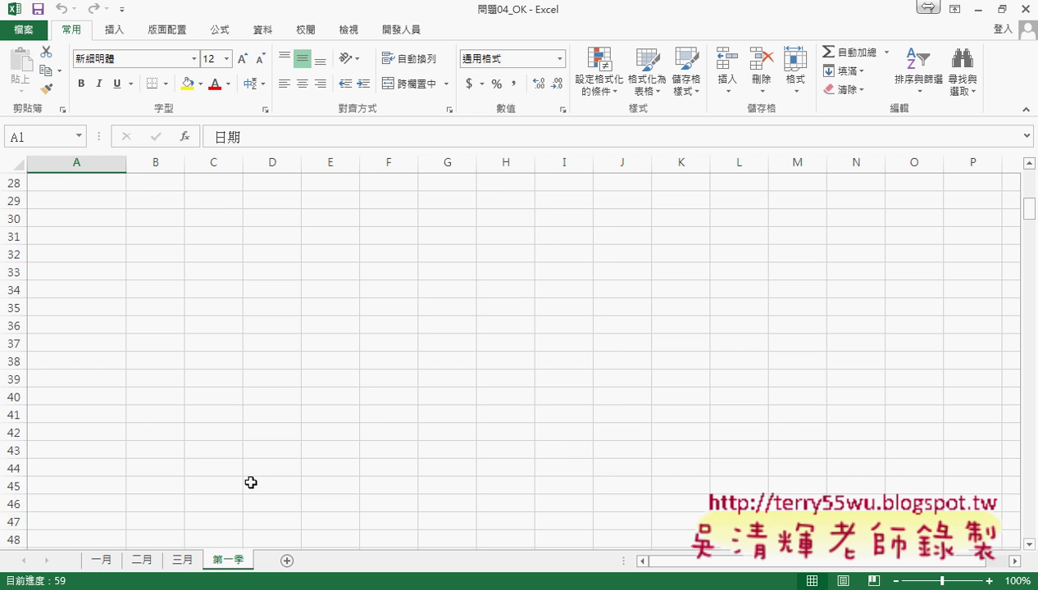
scroll(250, 485, up, 7)
scroll(251, 483, up, 2)
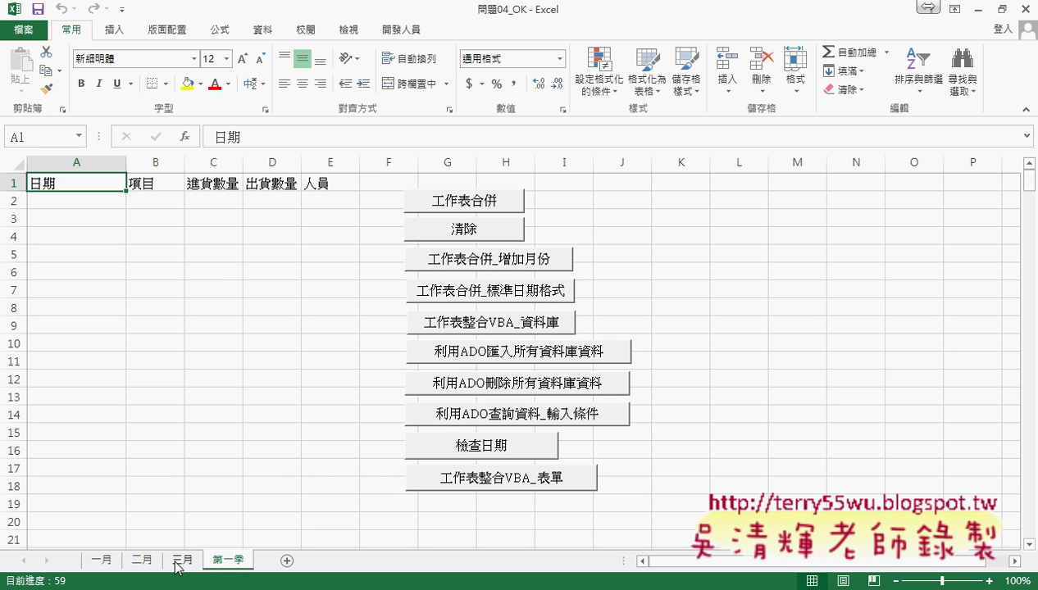
click(68, 195)
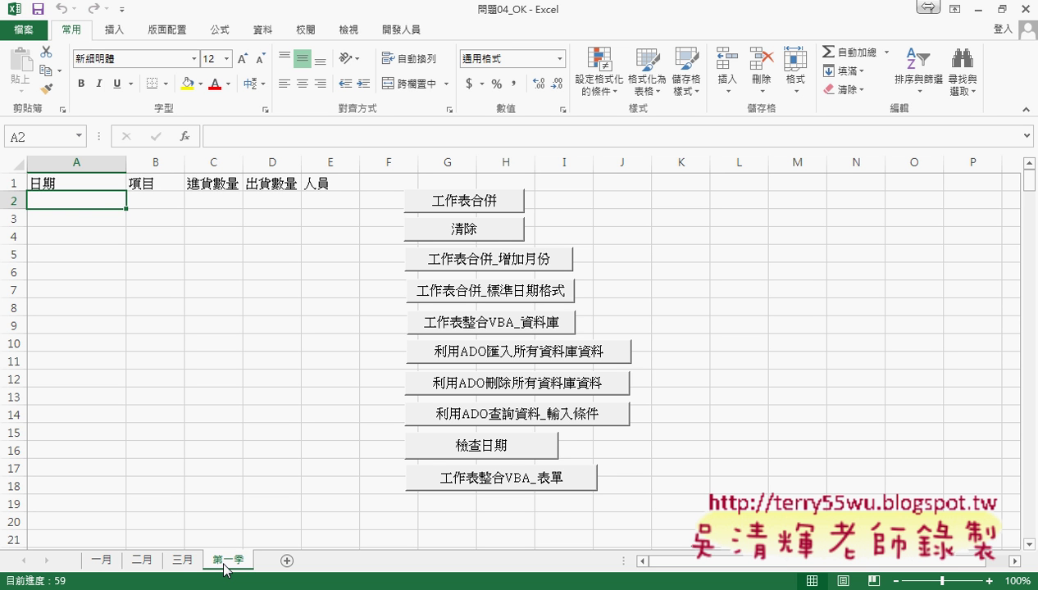
- Fill 第一季 with 工作表合併 again, clear it, and switch to the 一月 sheet
click(485, 210)
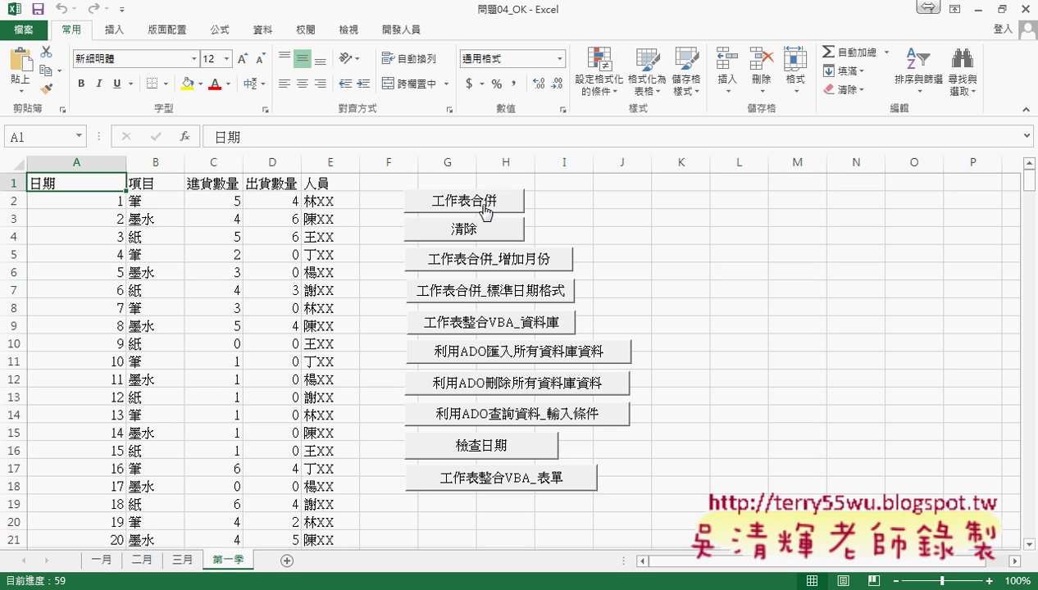
click(472, 224)
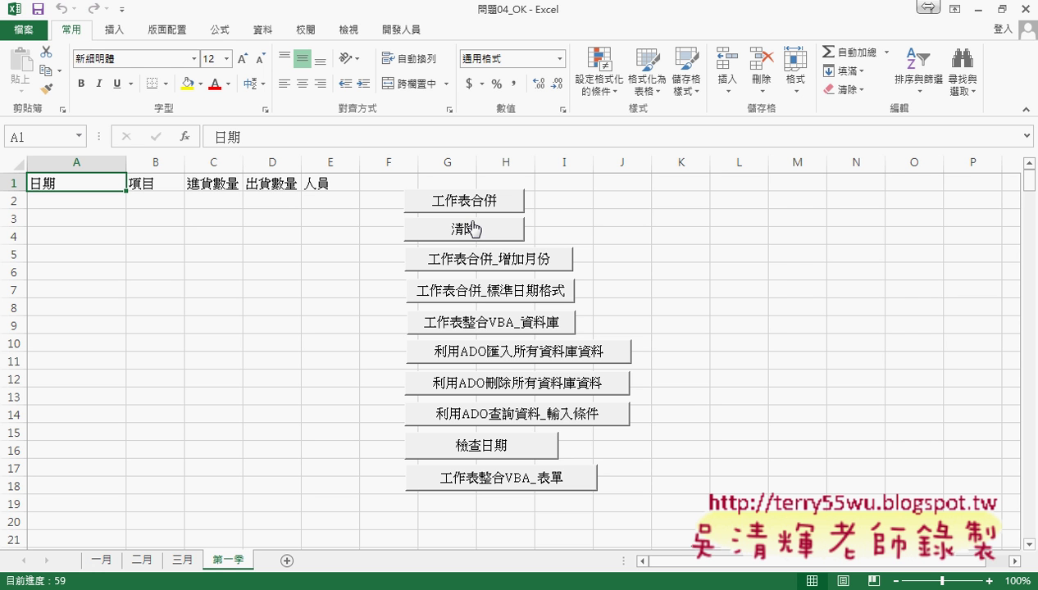
click(109, 564)
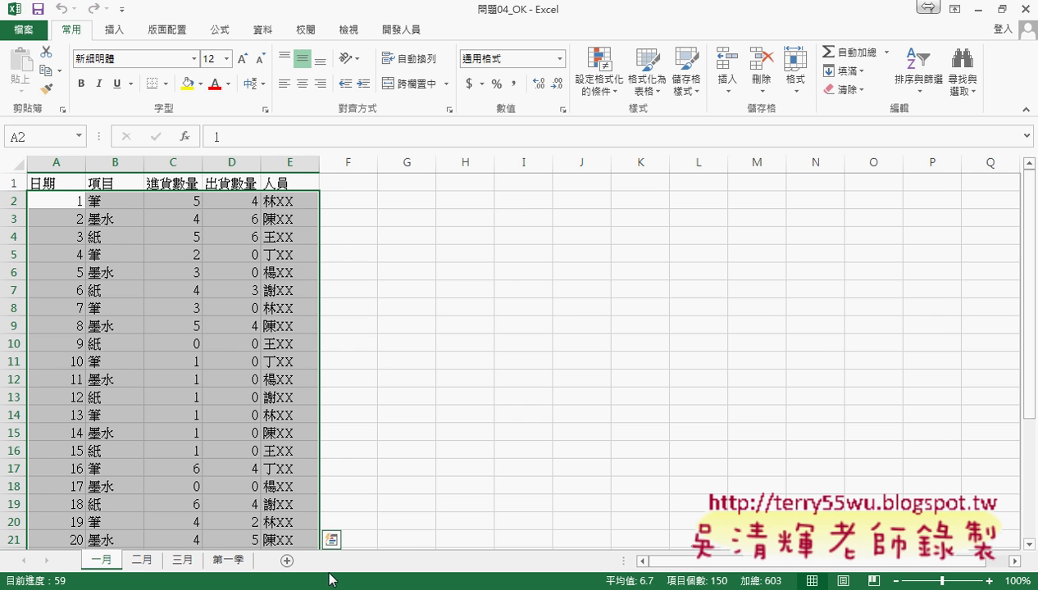
- Select 一月's data from A2 through E31 and copy it
click(227, 562)
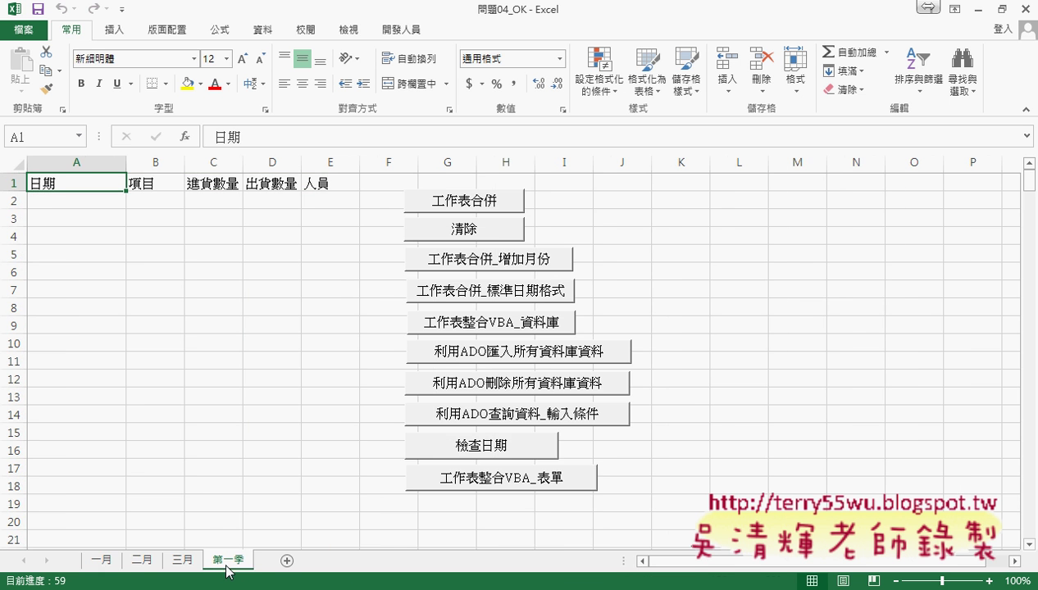
click(109, 564)
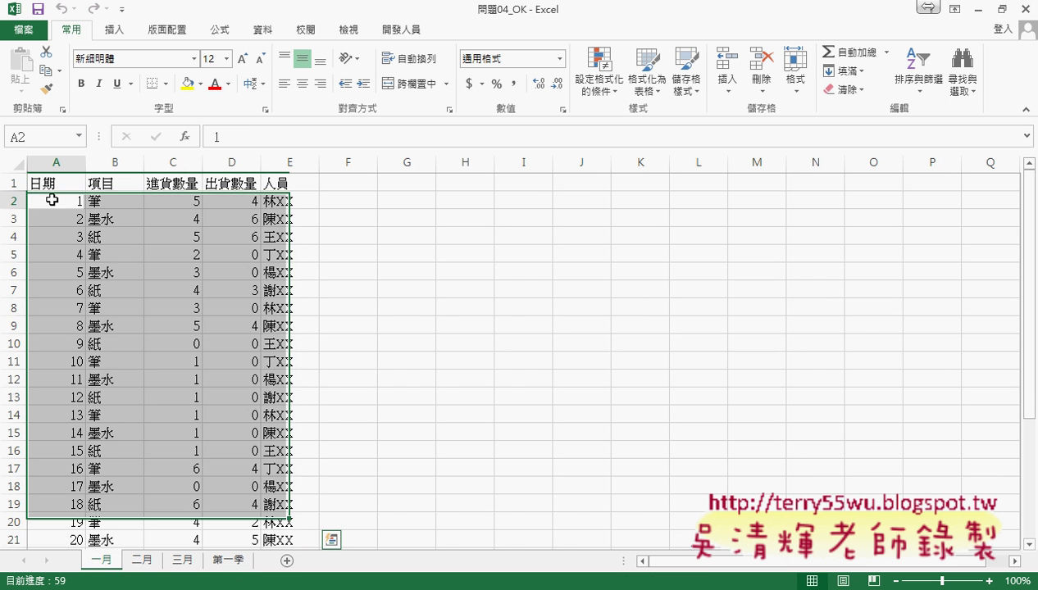
click(51, 200)
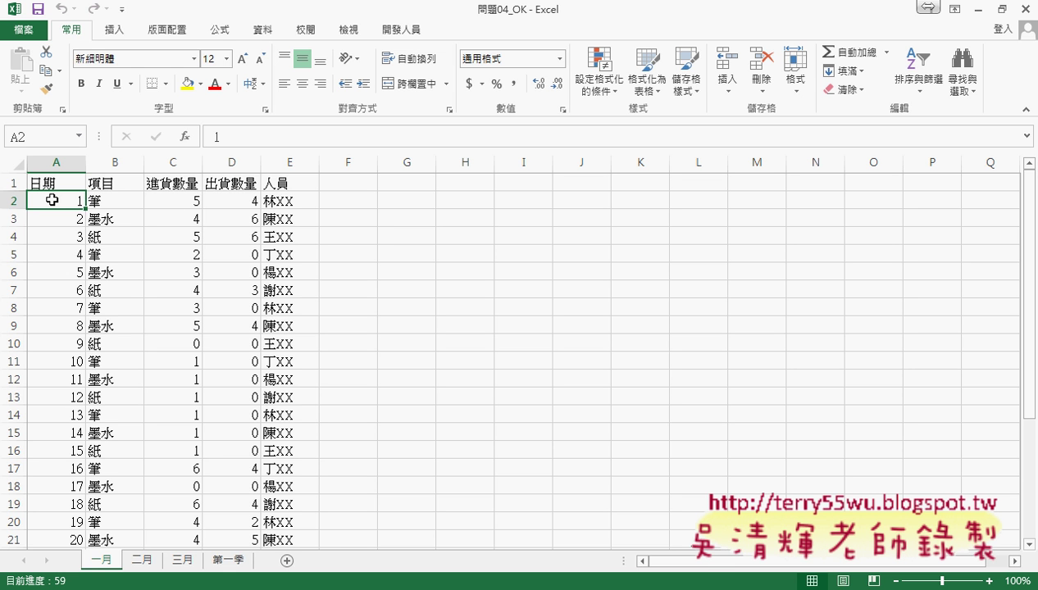
key(ctrl+shift+Right)
key(ctrl+shift+Down)
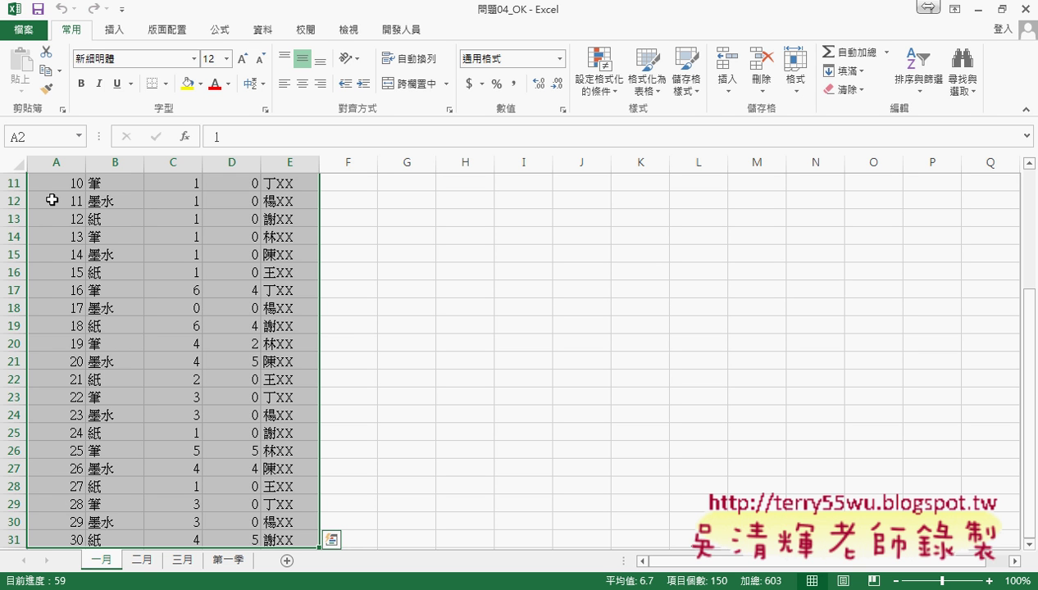
key(ctrl+c)
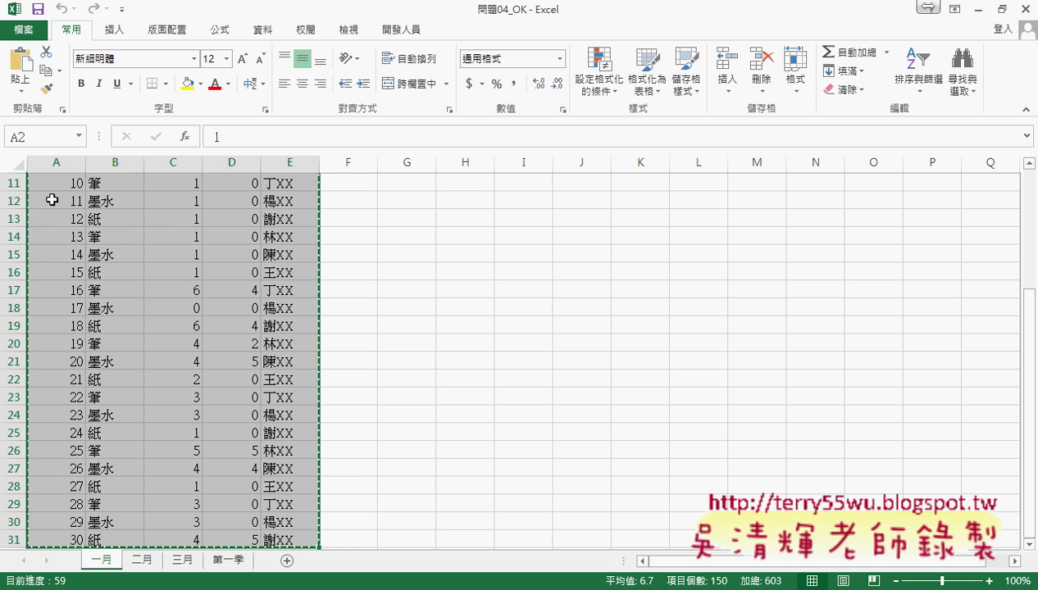
- Paste the rows at 第一季 A2 and jump to the last filled row, 31
click(230, 559)
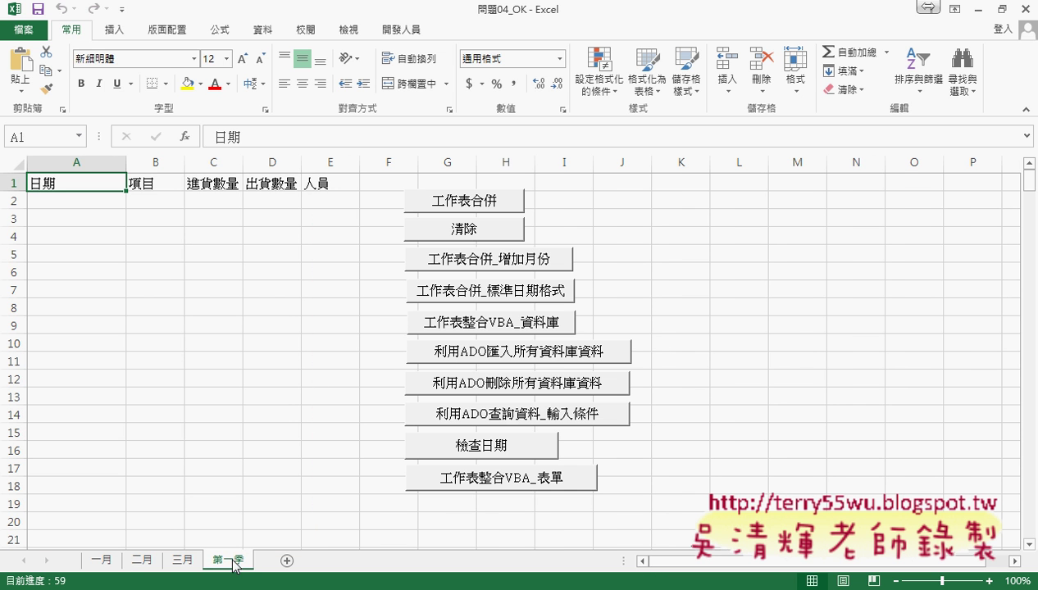
click(72, 202)
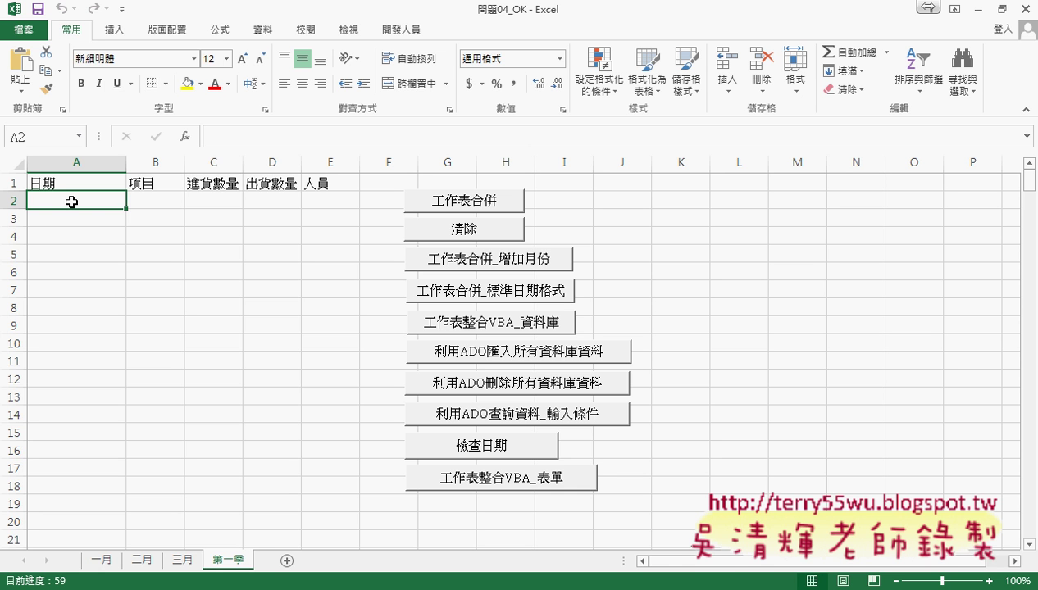
key(ctrl+v)
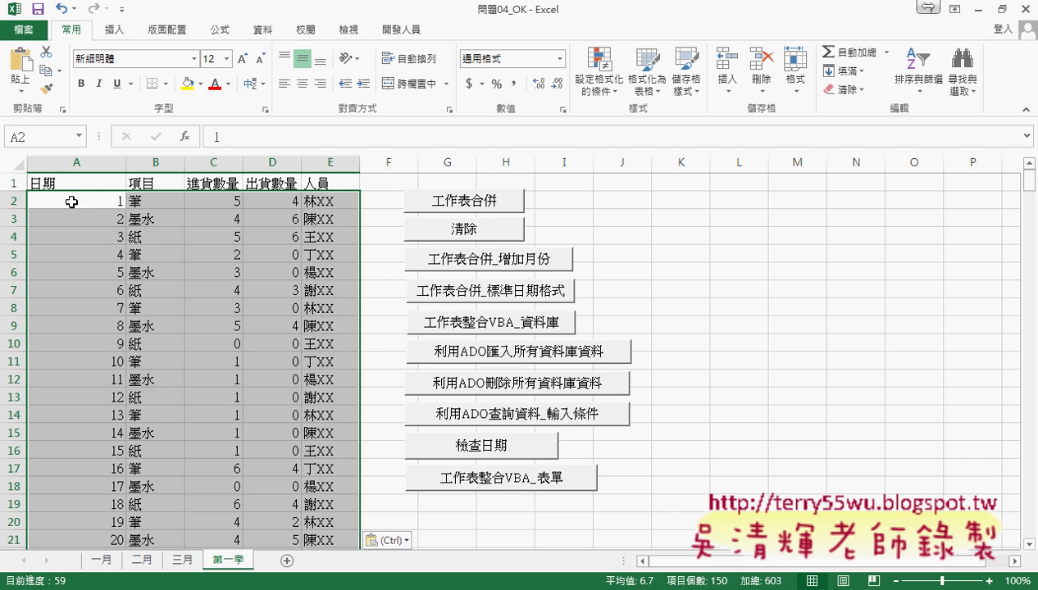
key(ctrl+Down)
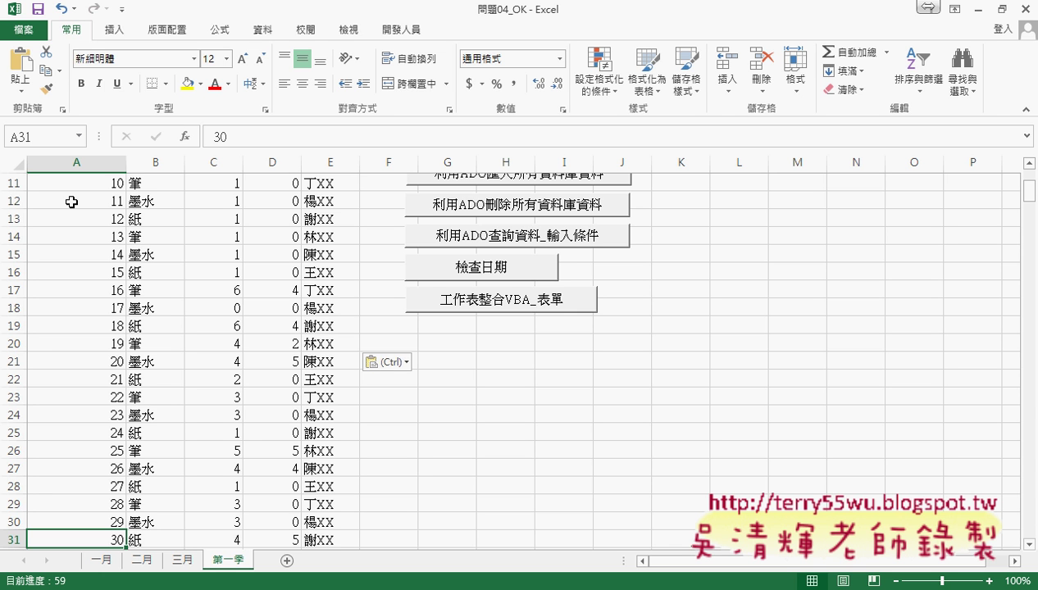
key(Down)
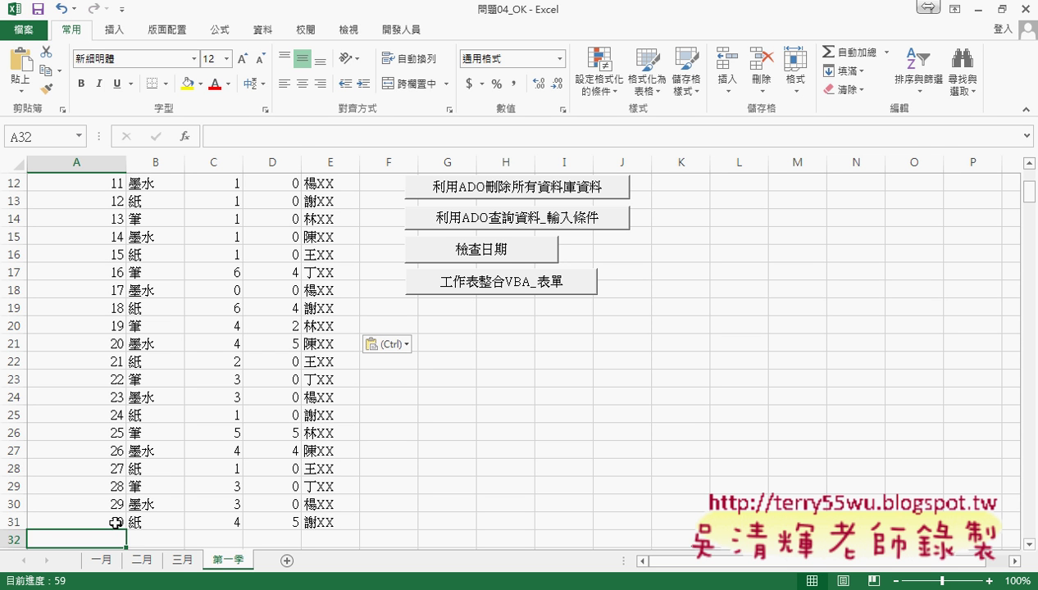
click(116, 522)
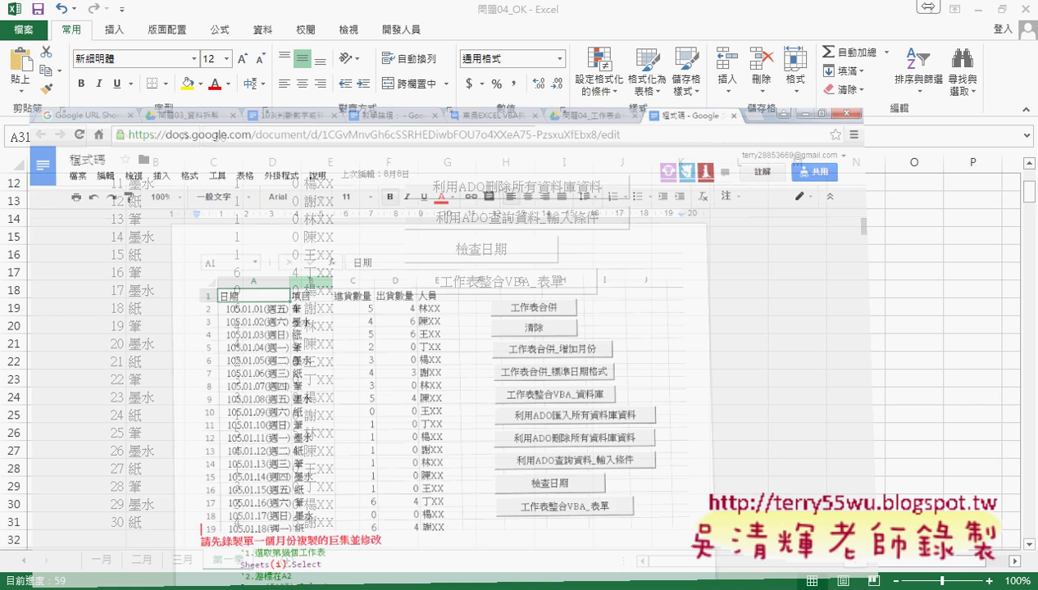
- Bring up the Google Docs notes and highlight 一個月份, 巨集 and 修改 in the heading
click(246, 475)
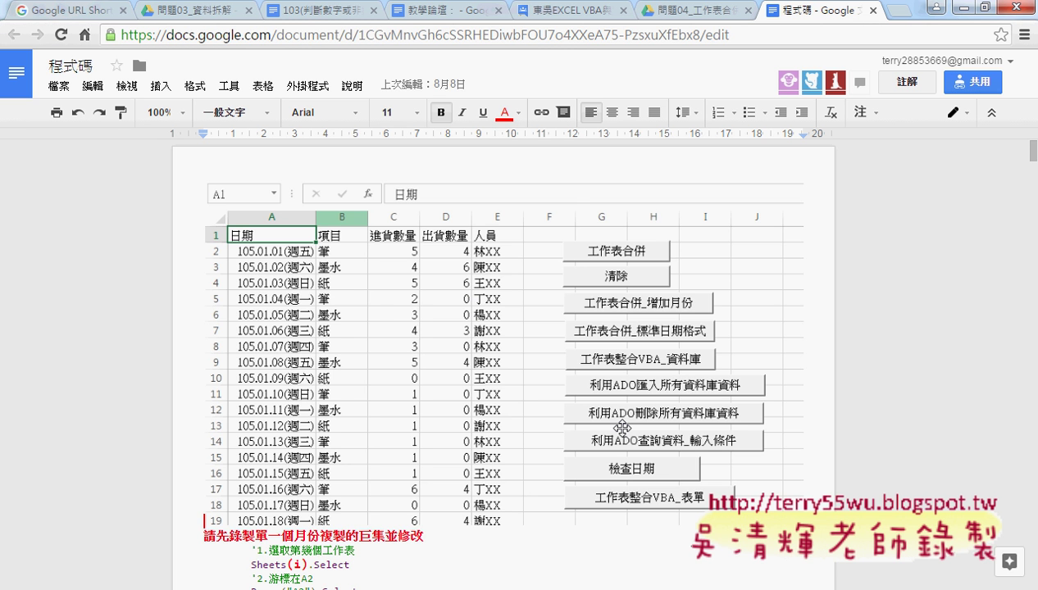
scroll(558, 428, down, 3)
scroll(623, 429, down, 1)
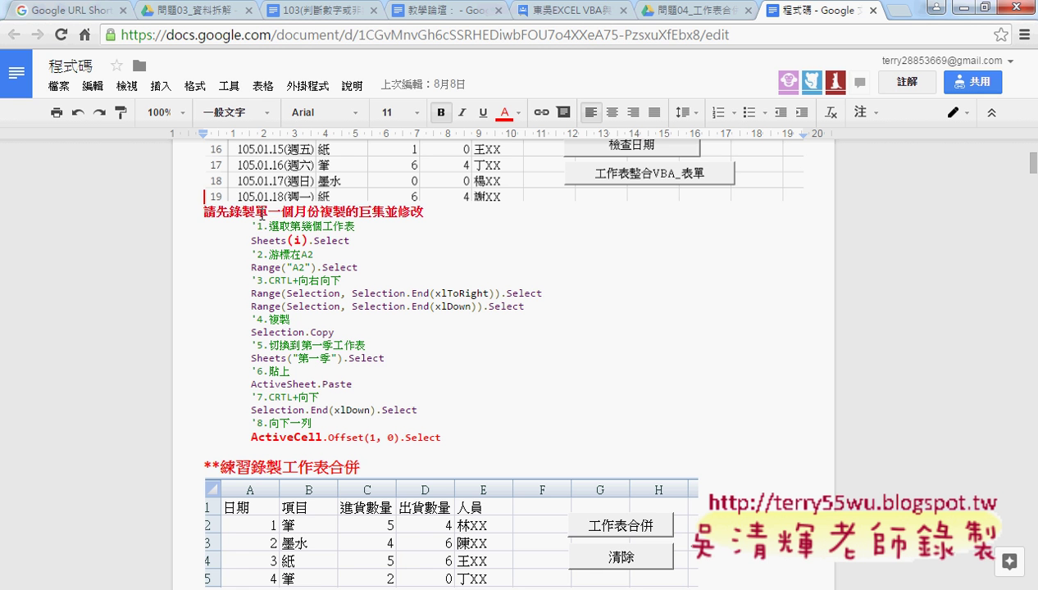
drag(244, 211, 319, 211)
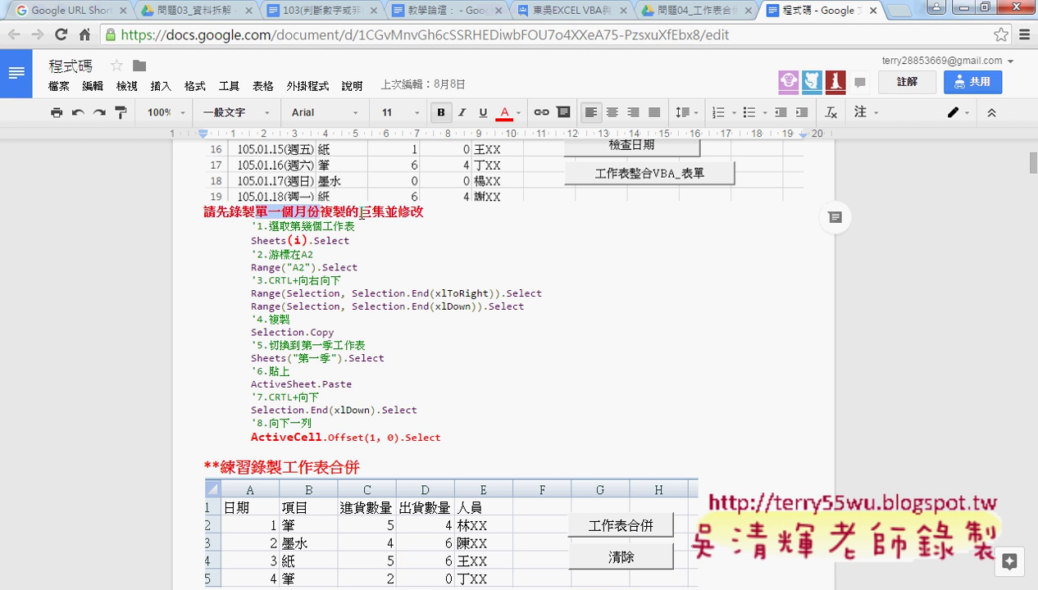
drag(358, 212, 379, 213)
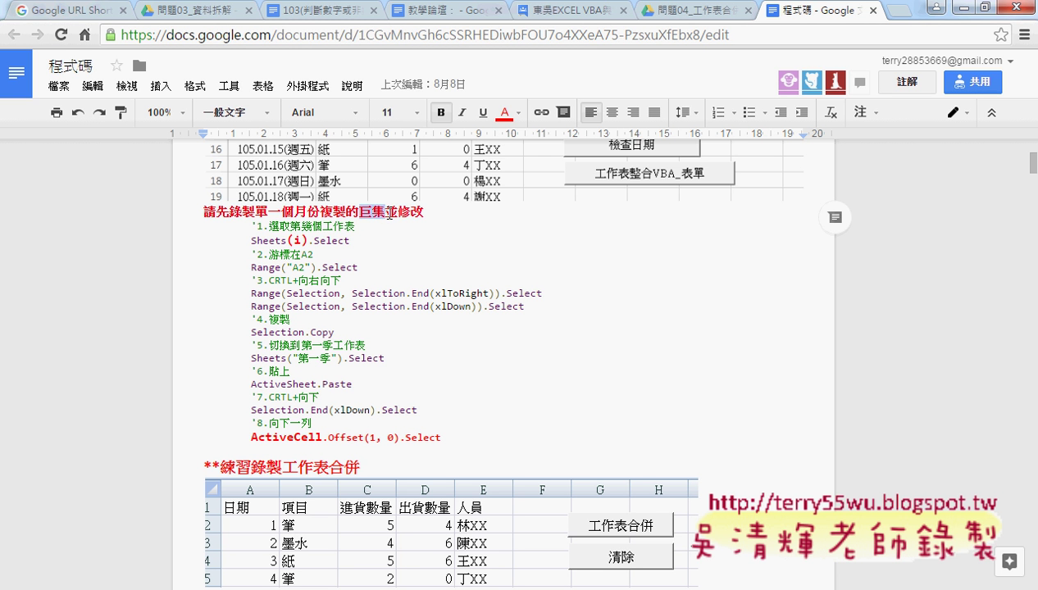
drag(398, 213, 425, 215)
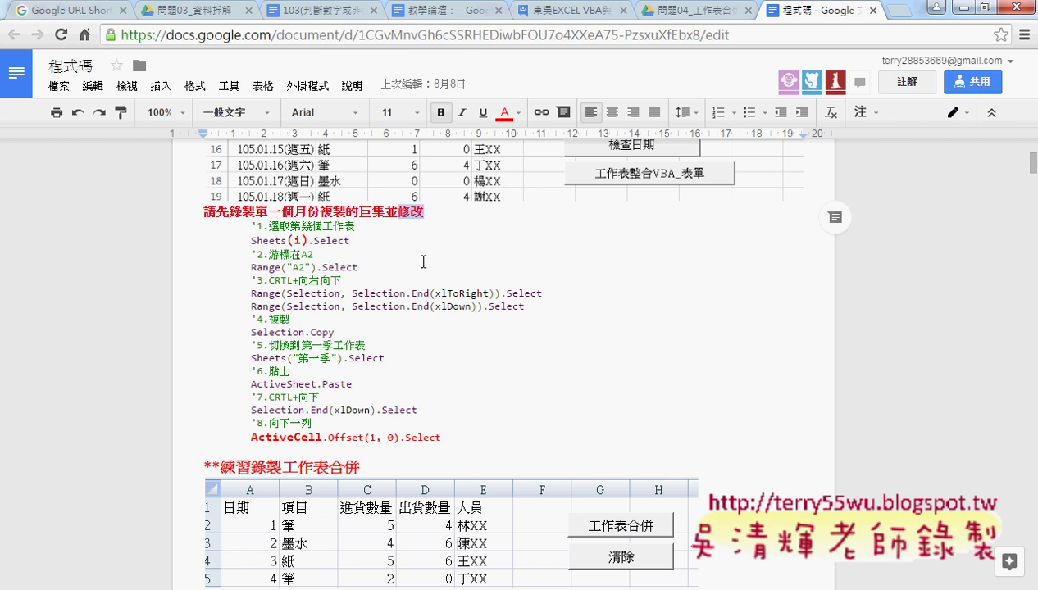
click(288, 227)
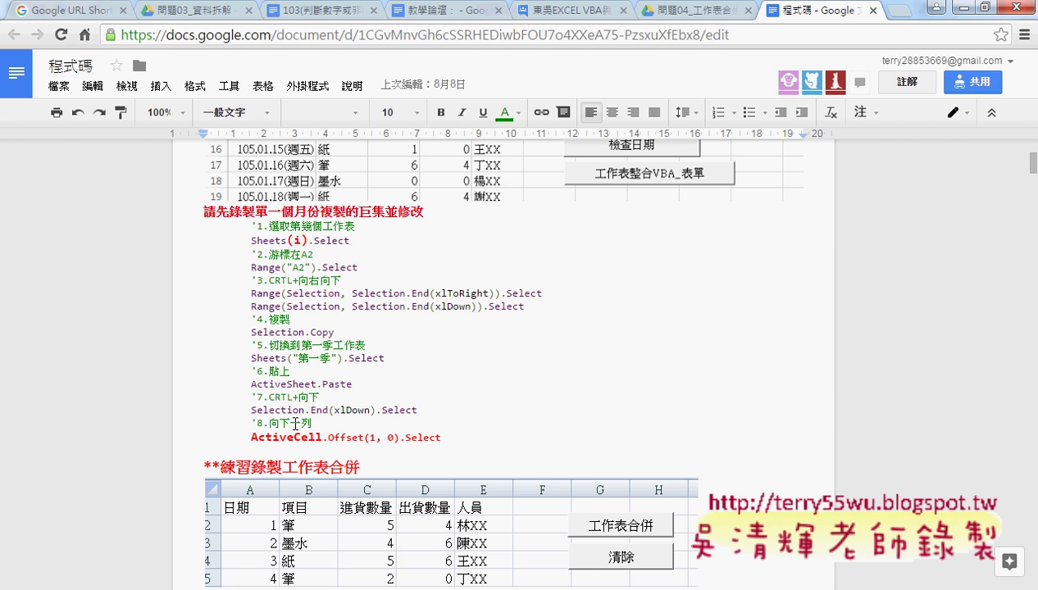
- Highlight macro steps 1–7 and the ActiveCell.Offset(1, 0).Select line in the notes
drag(335, 399, 185, 223)
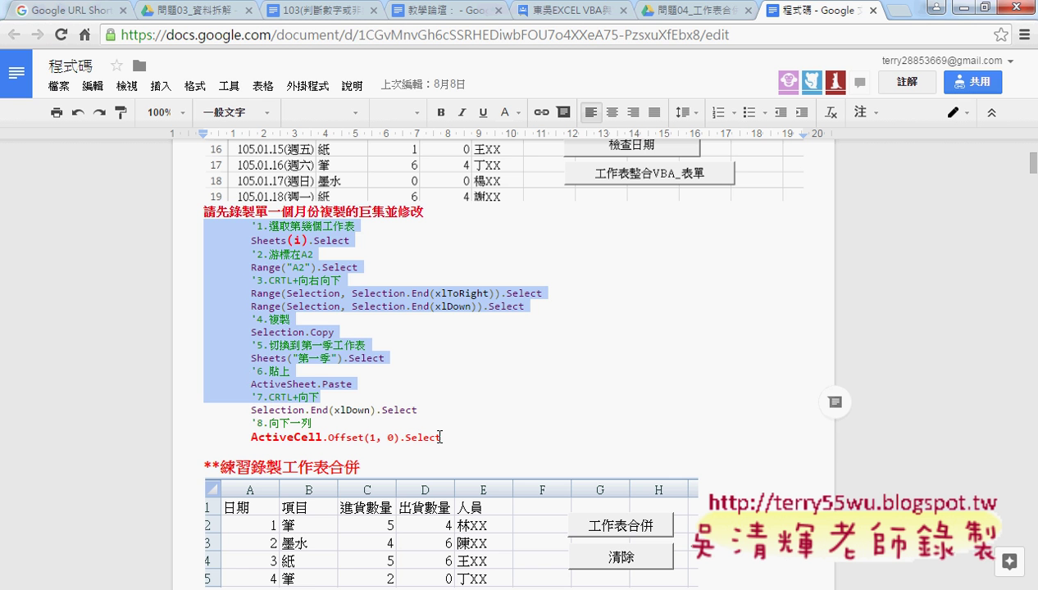
drag(441, 438, 256, 440)
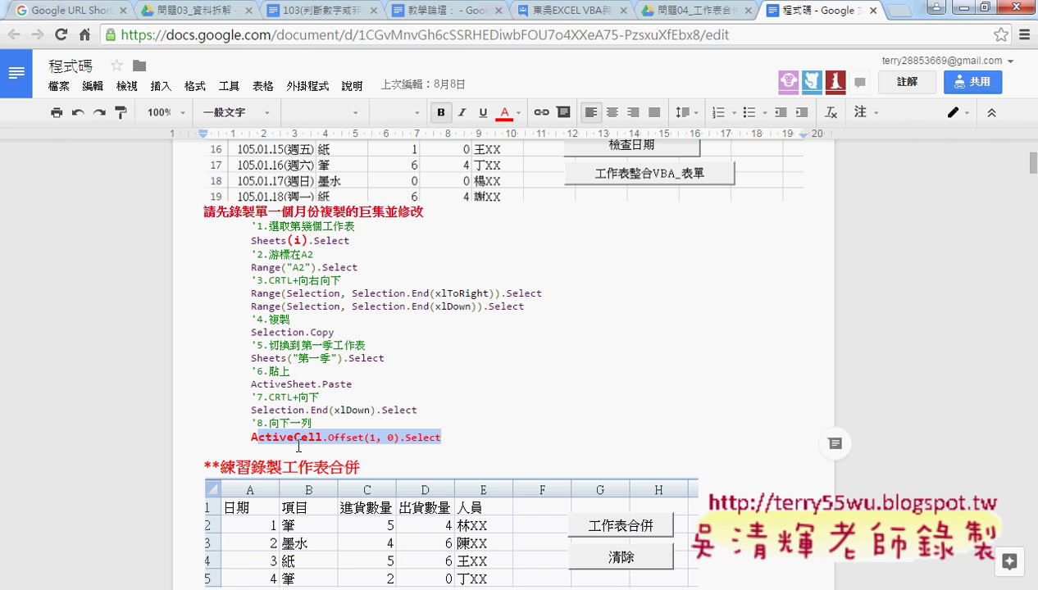
click(304, 226)
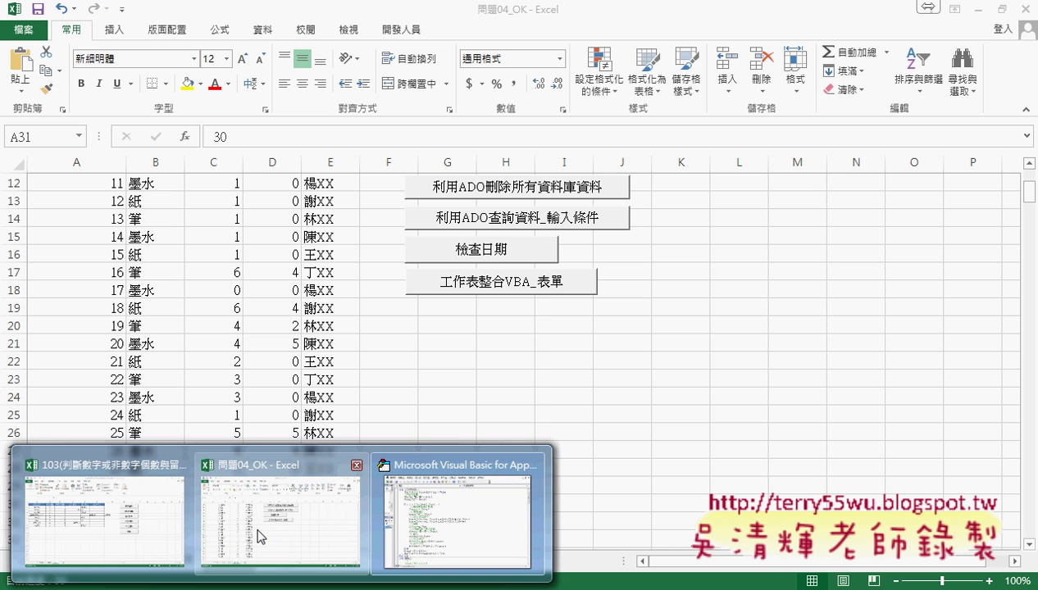
- Show Excel's 一月 sheet, then bring the VBA editor with 工作表合併 forward
click(267, 529)
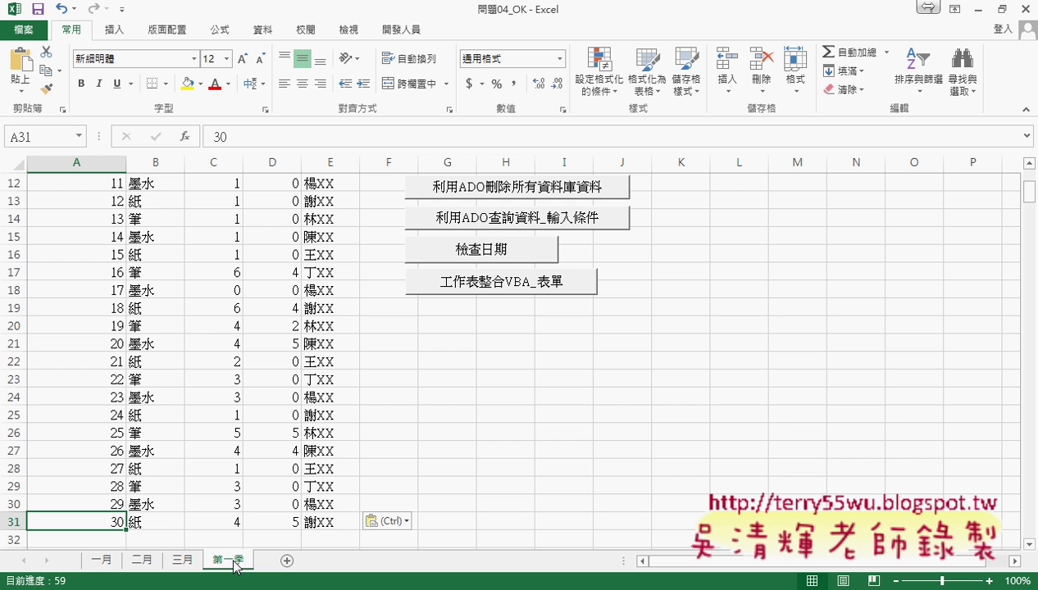
click(102, 560)
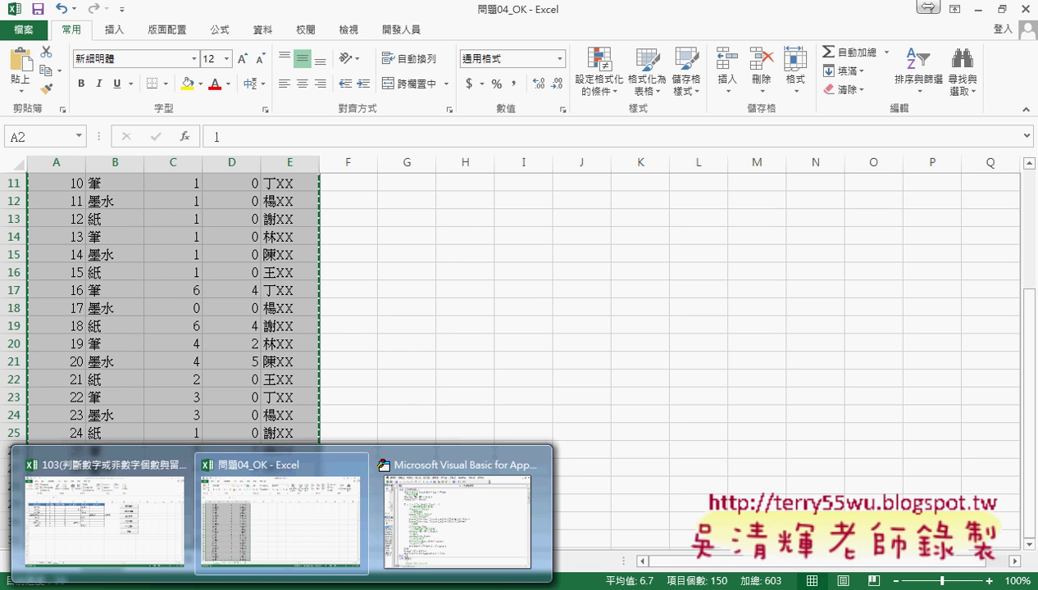
click(425, 500)
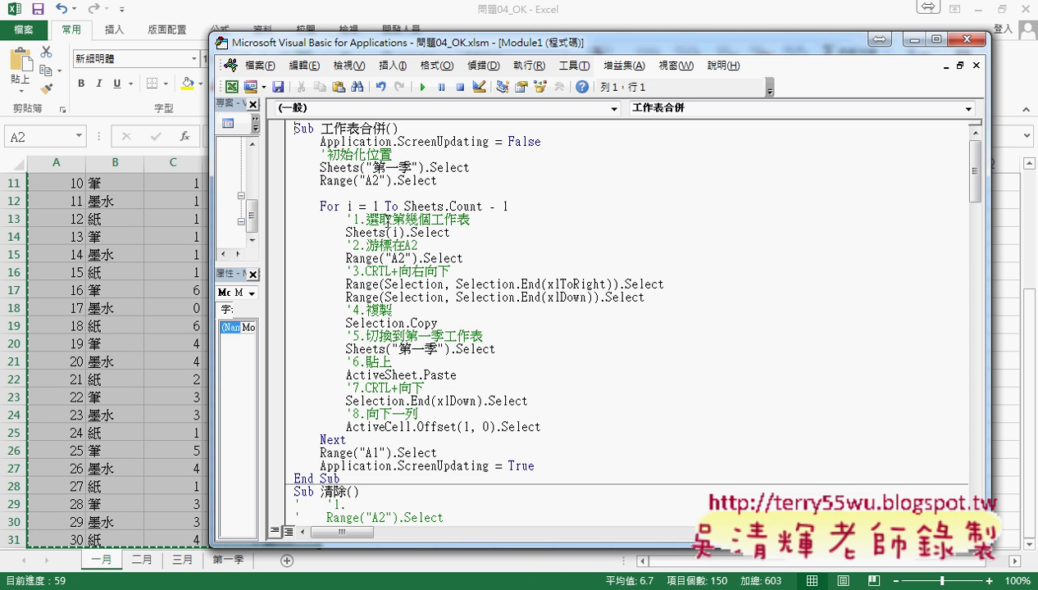
- Go through step comments 1–8, highlight the loop body, then return to 第一季 cell H27
click(386, 218)
click(385, 271)
click(376, 310)
click(377, 336)
click(355, 362)
click(370, 388)
click(379, 414)
drag(419, 414, 300, 219)
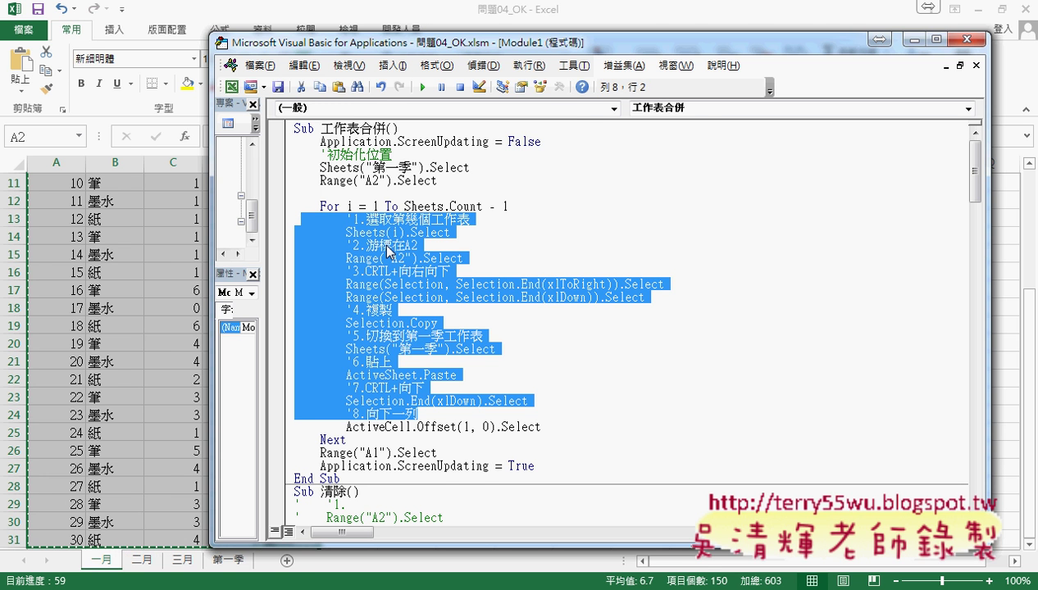
click(228, 560)
click(530, 453)
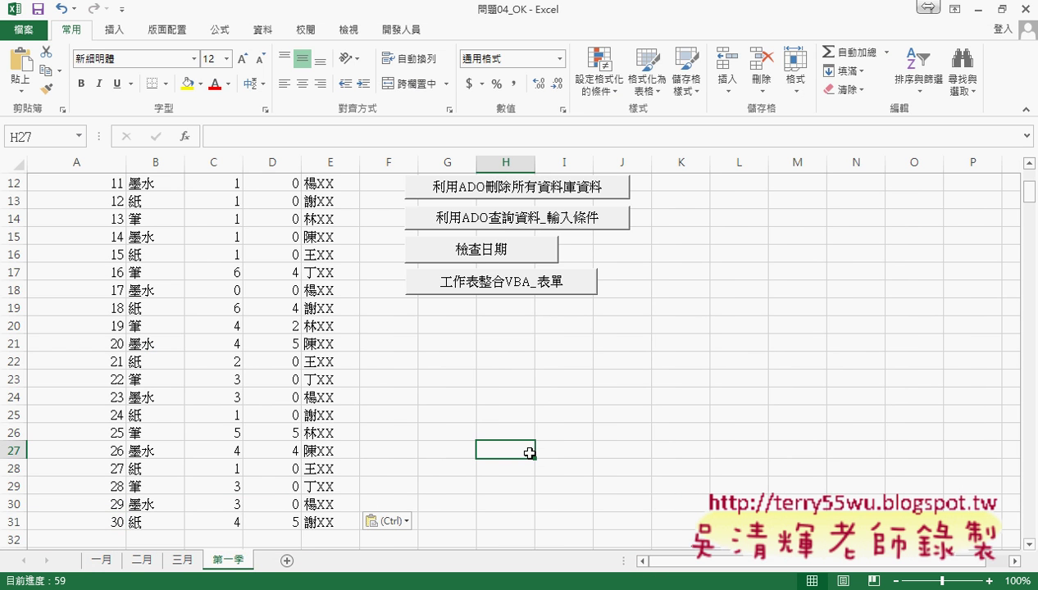
- Start recording a new macro named 巨集1
click(402, 31)
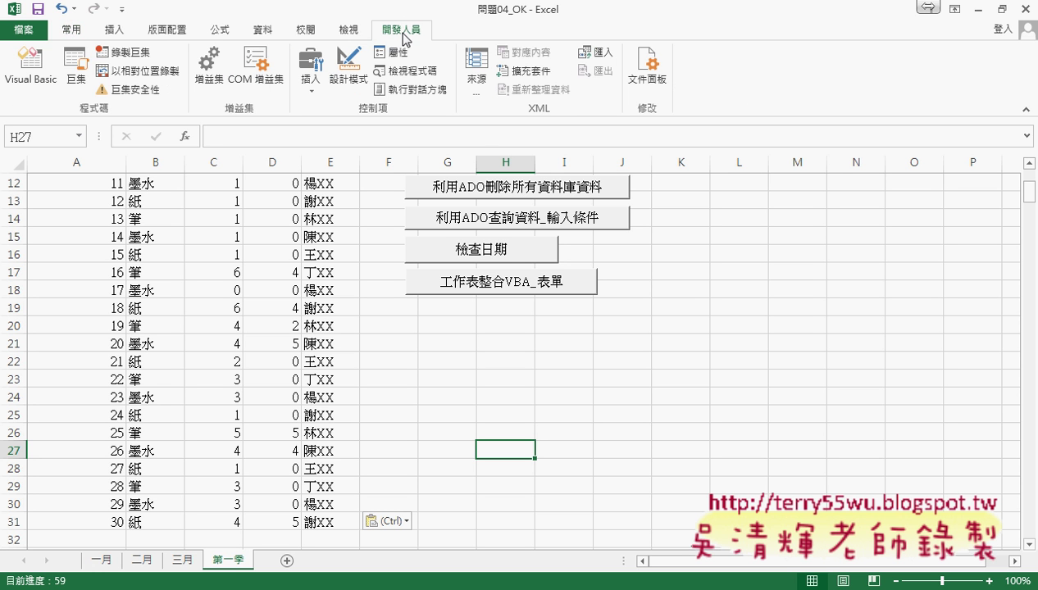
click(123, 54)
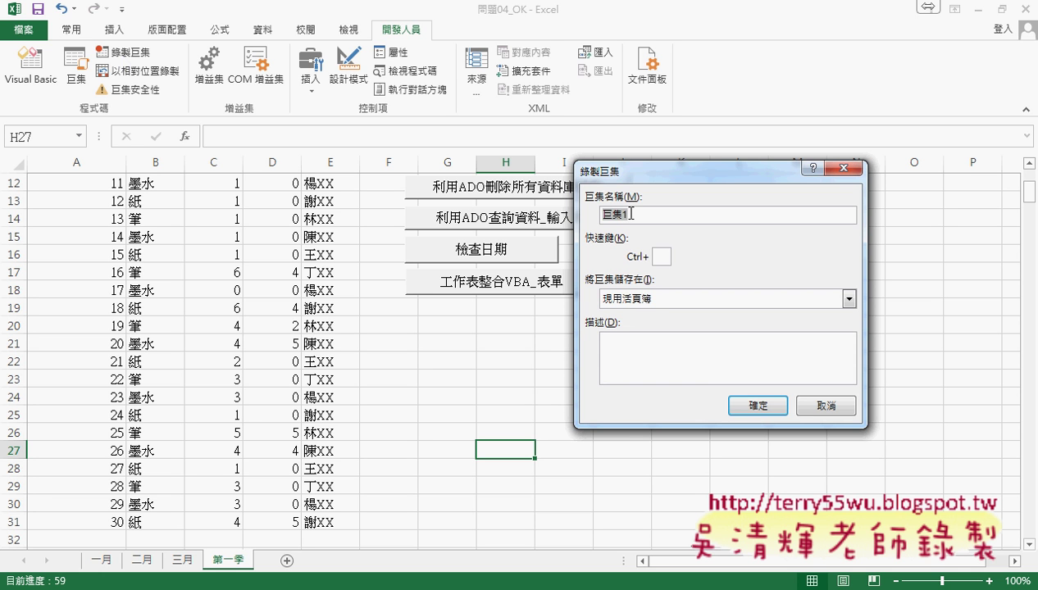
click(752, 410)
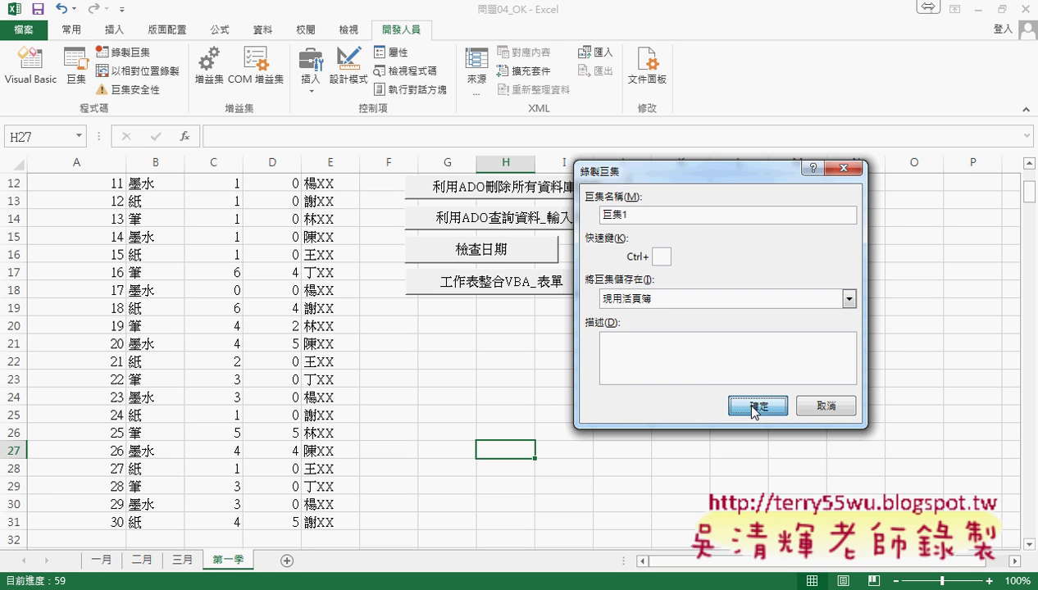
- On the 一月 sheet, select the data range A2:E31 for copying
click(102, 560)
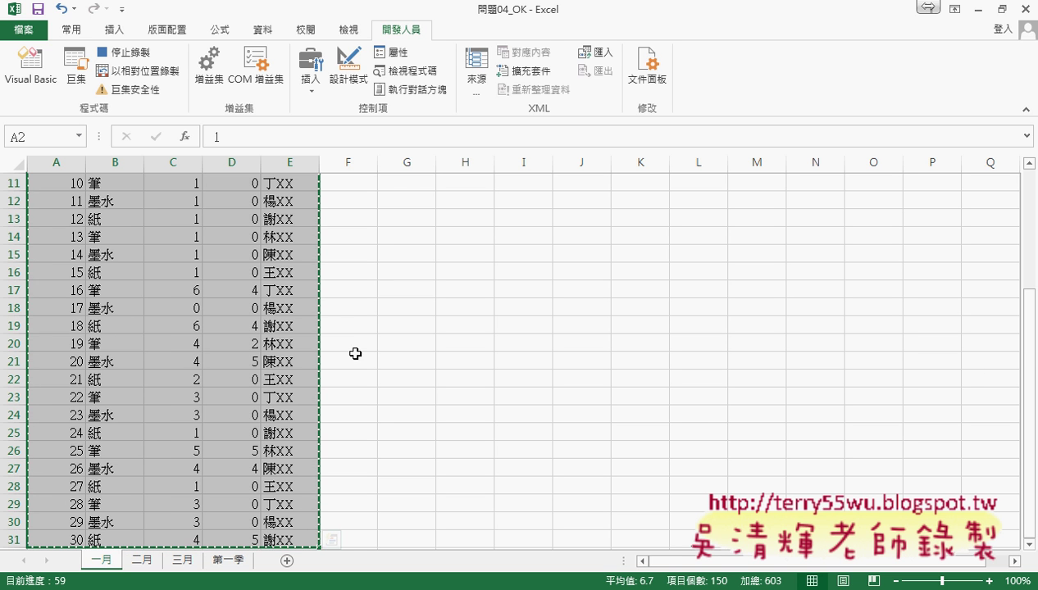
scroll(356, 355, up, 1)
scroll(355, 355, up, 3)
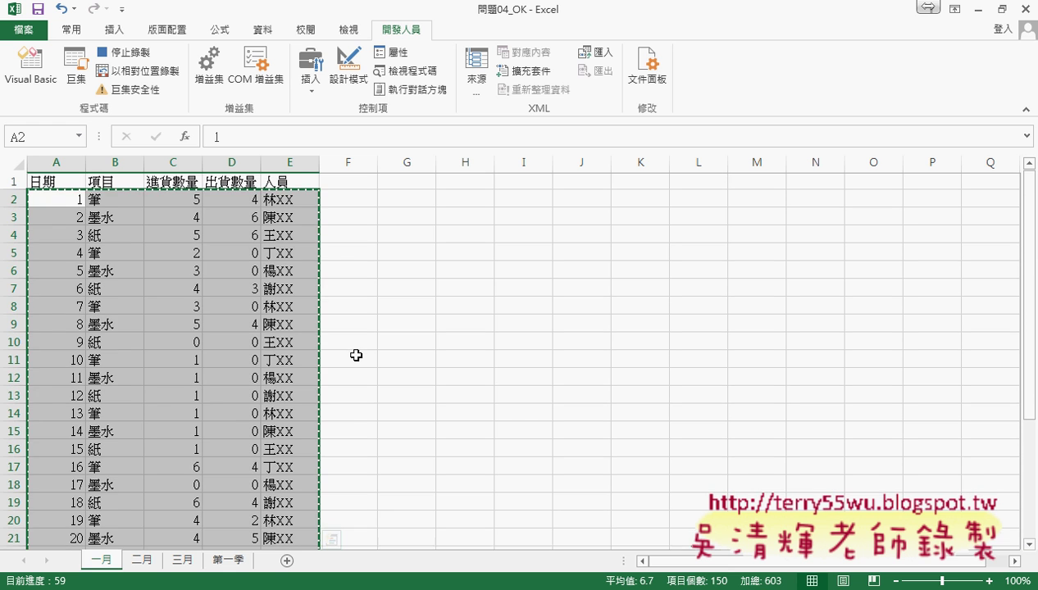
click(69, 201)
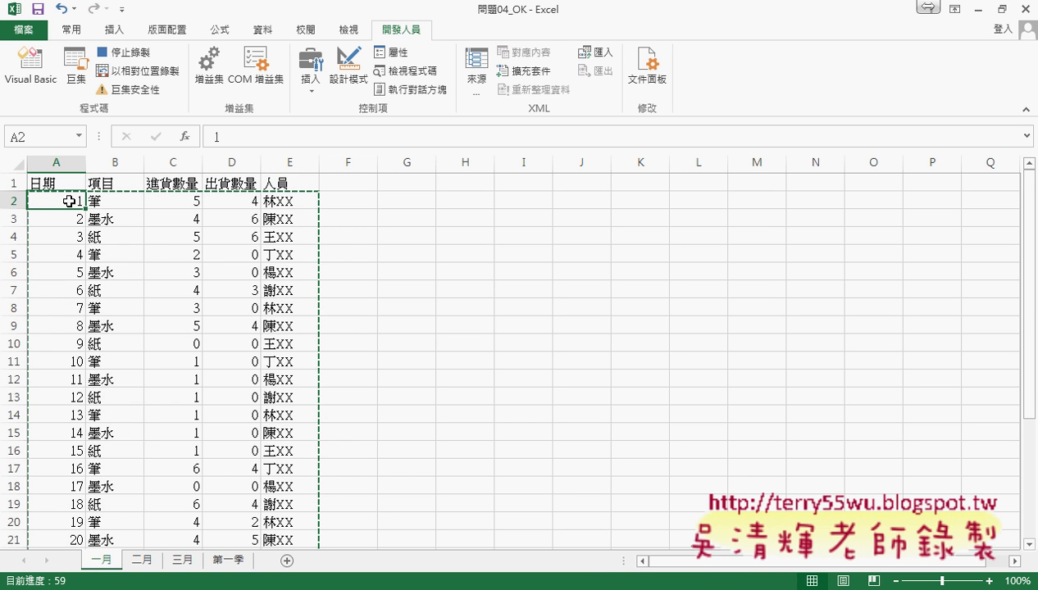
drag(69, 200, 318, 541)
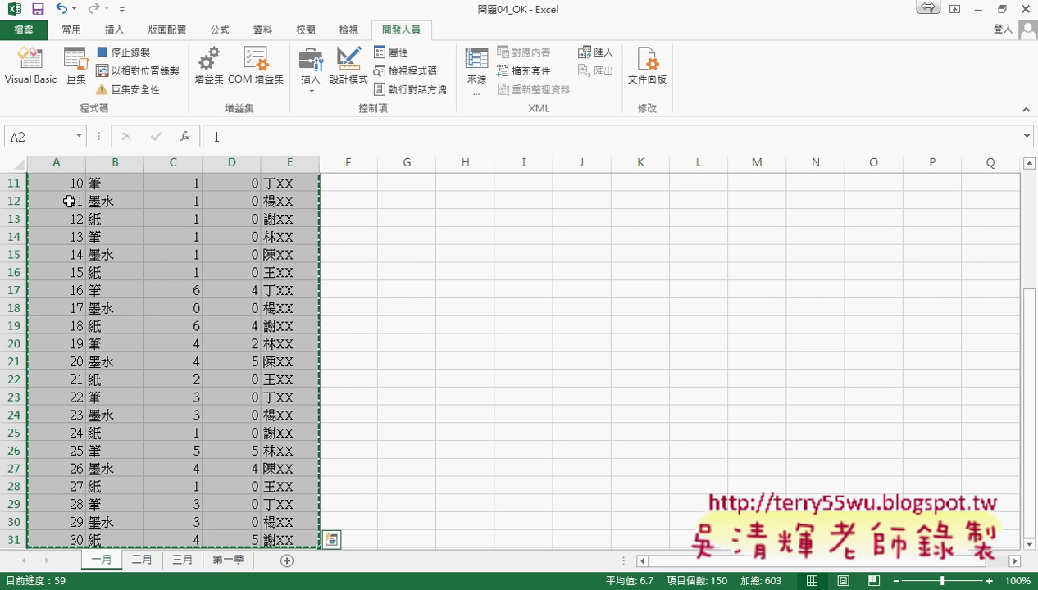
- Paste the data at 第一季 A2, then move to the empty cell A32
click(226, 560)
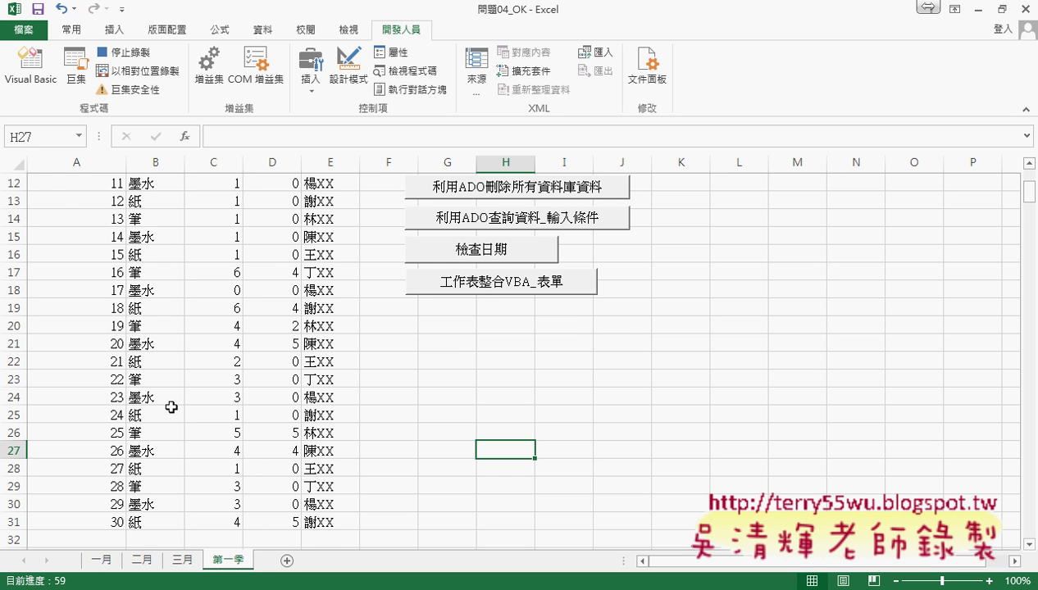
scroll(71, 337, up, 4)
click(71, 205)
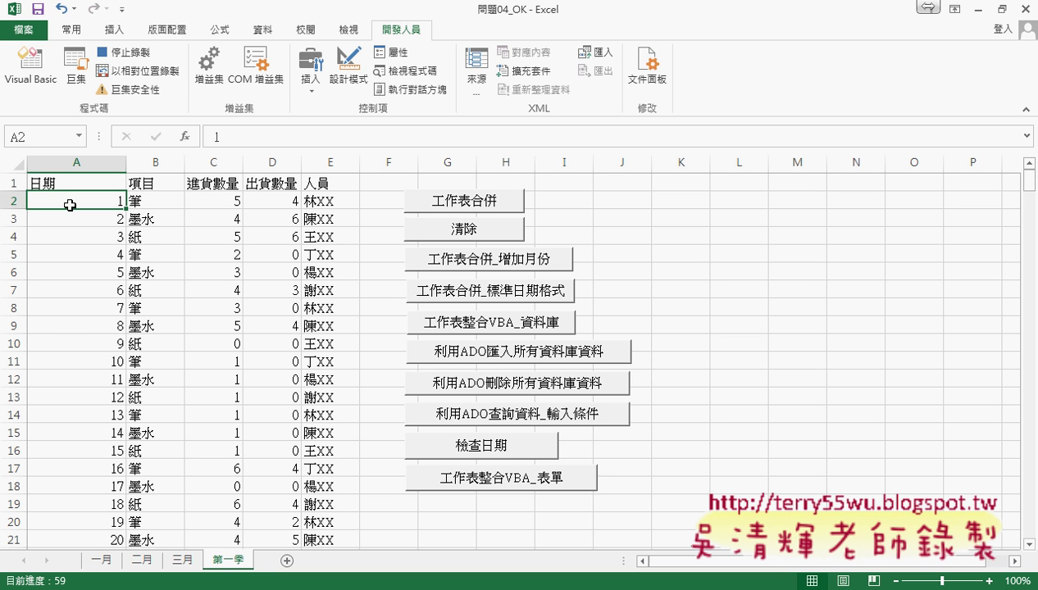
key(ctrl+v)
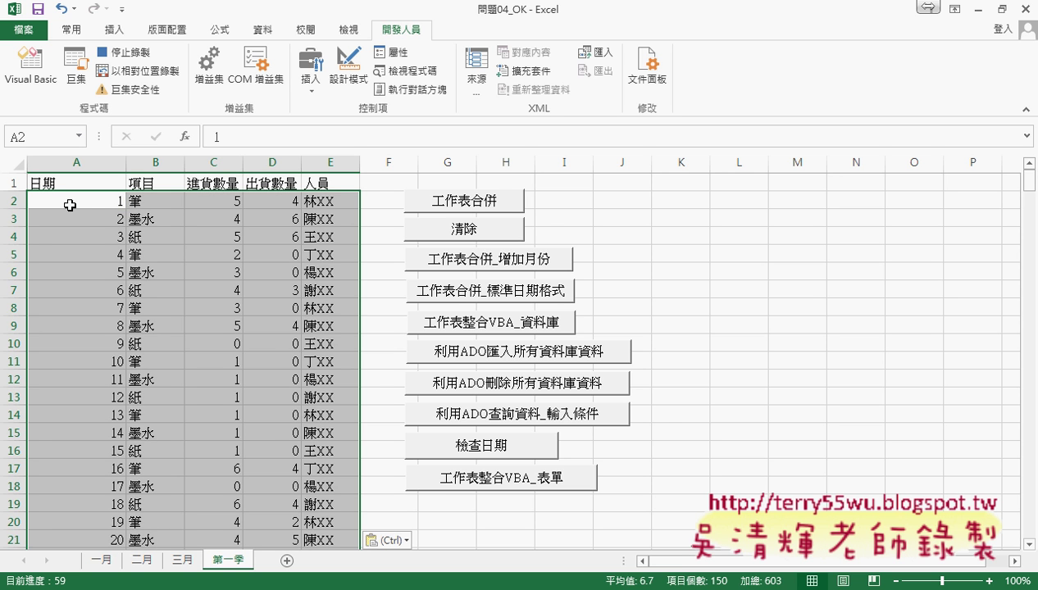
key(ctrl+Down)
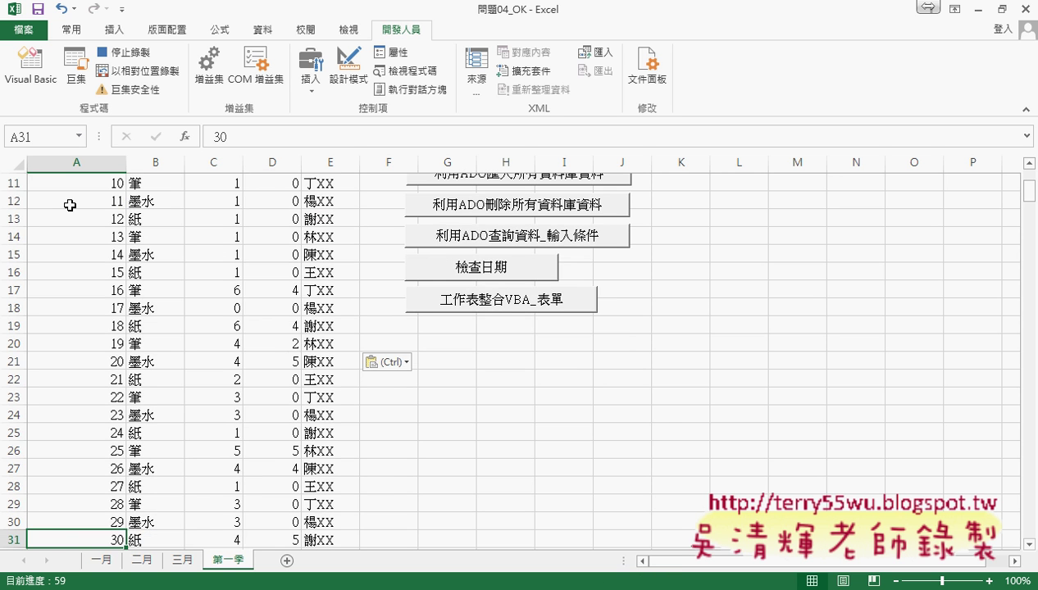
key(Down)
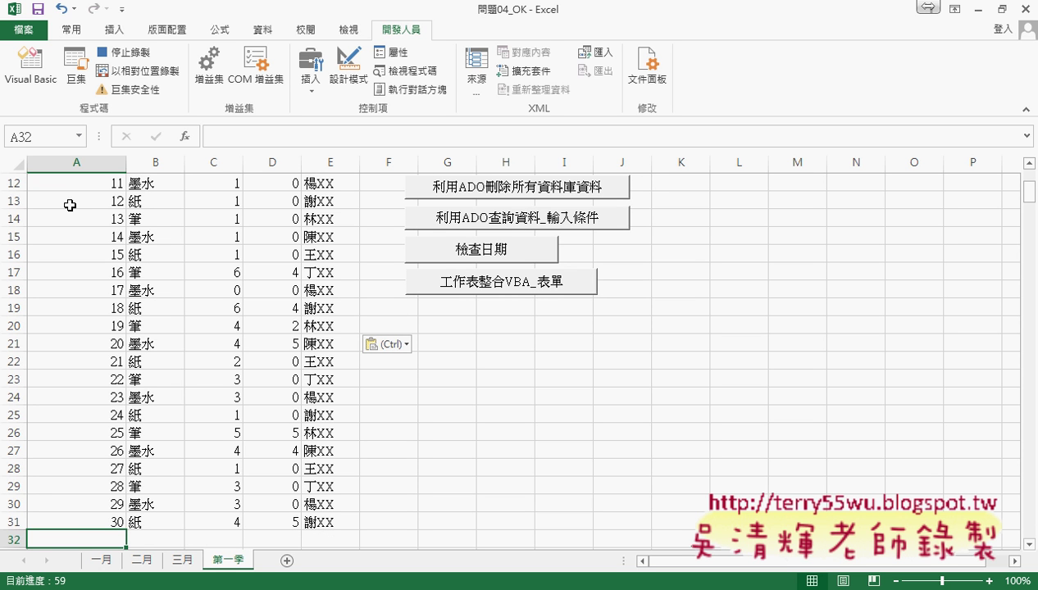
- Stop recording and open 巨集1 from the Macros list in the VBA editor
click(119, 51)
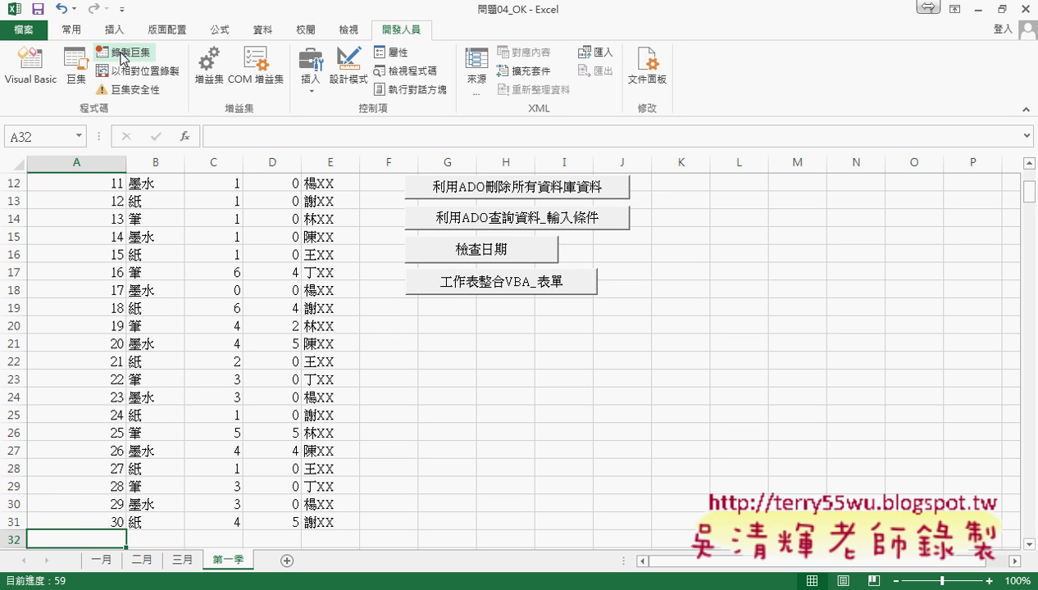
click(82, 80)
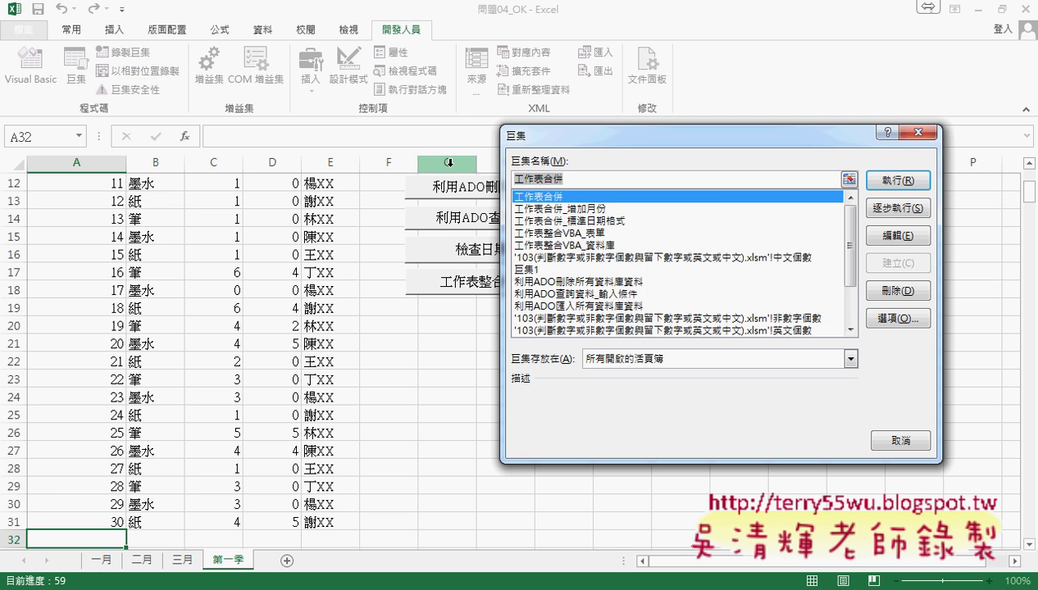
click(534, 270)
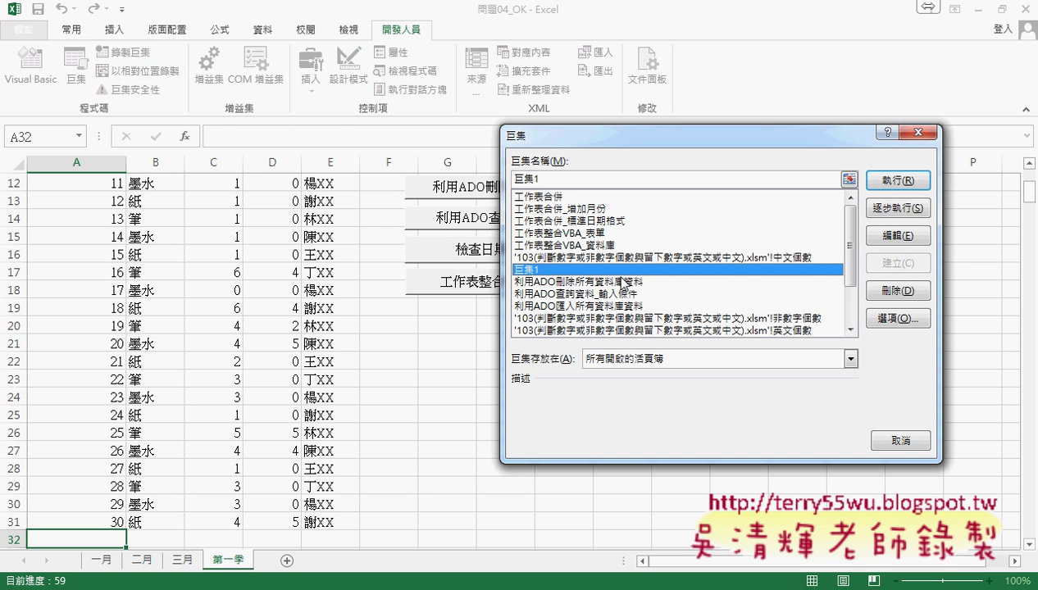
click(900, 235)
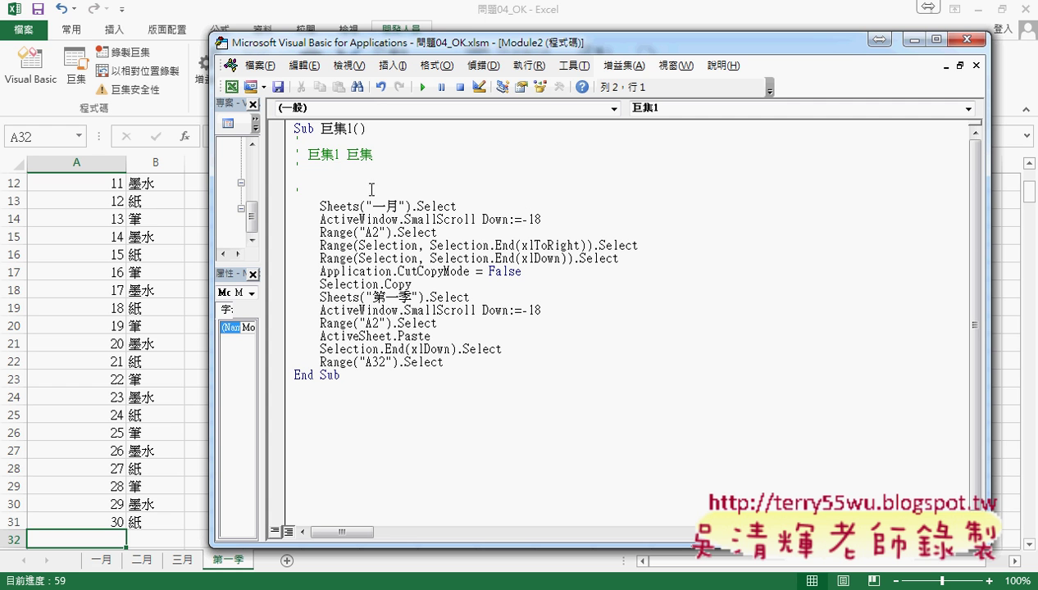
- Delete 巨集1's top comment lines and select its procedure name
drag(297, 197, 296, 139)
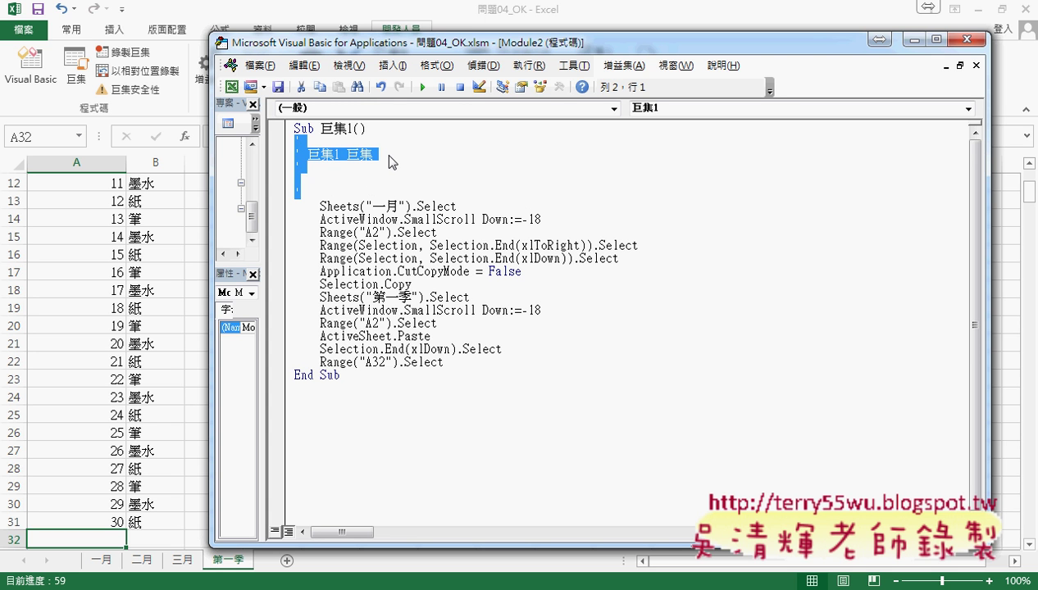
key(Delete)
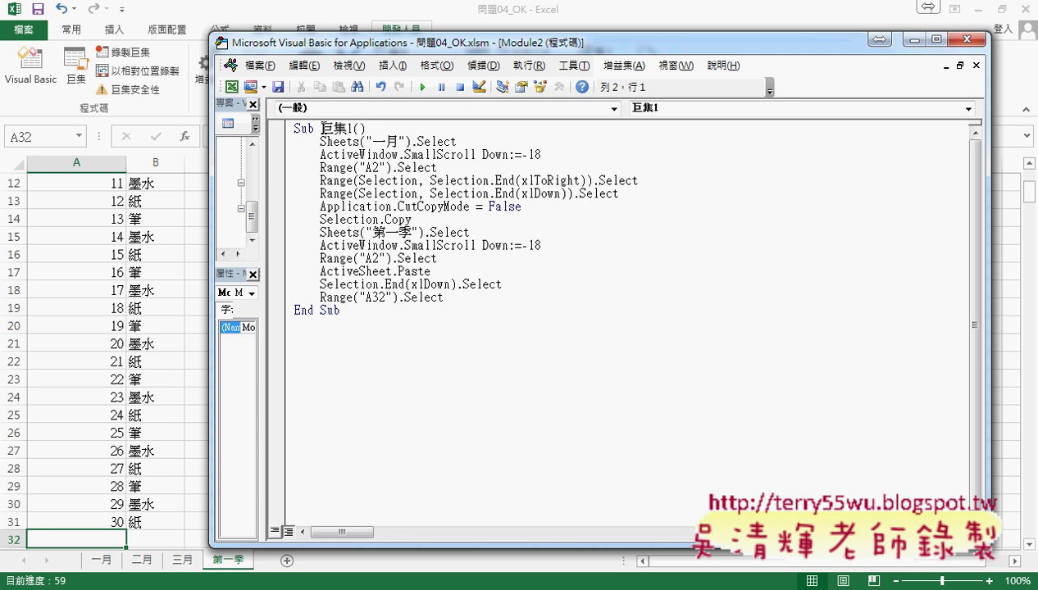
drag(320, 128, 354, 128)
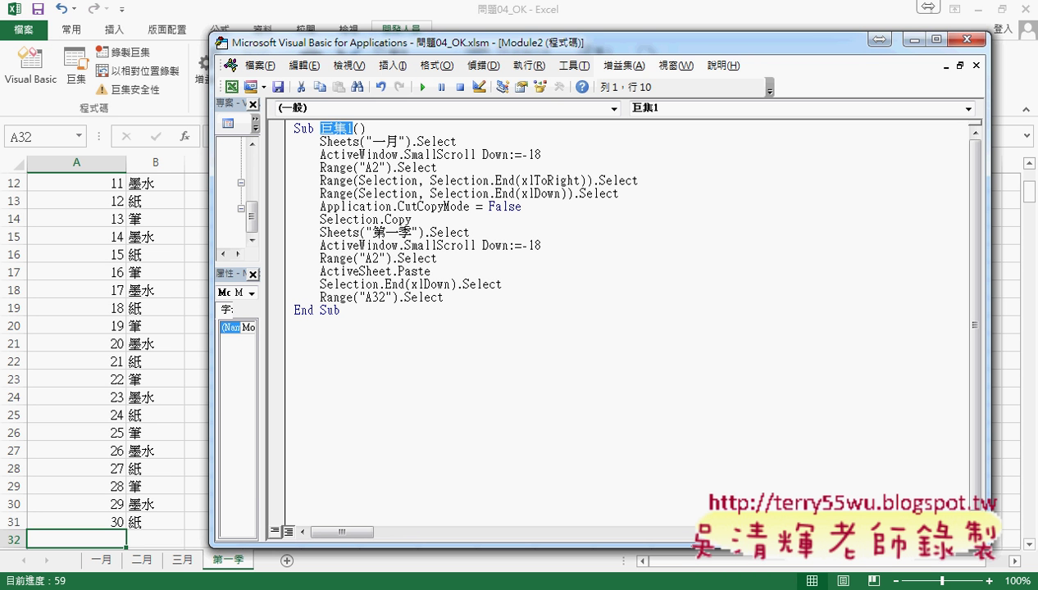
click(182, 540)
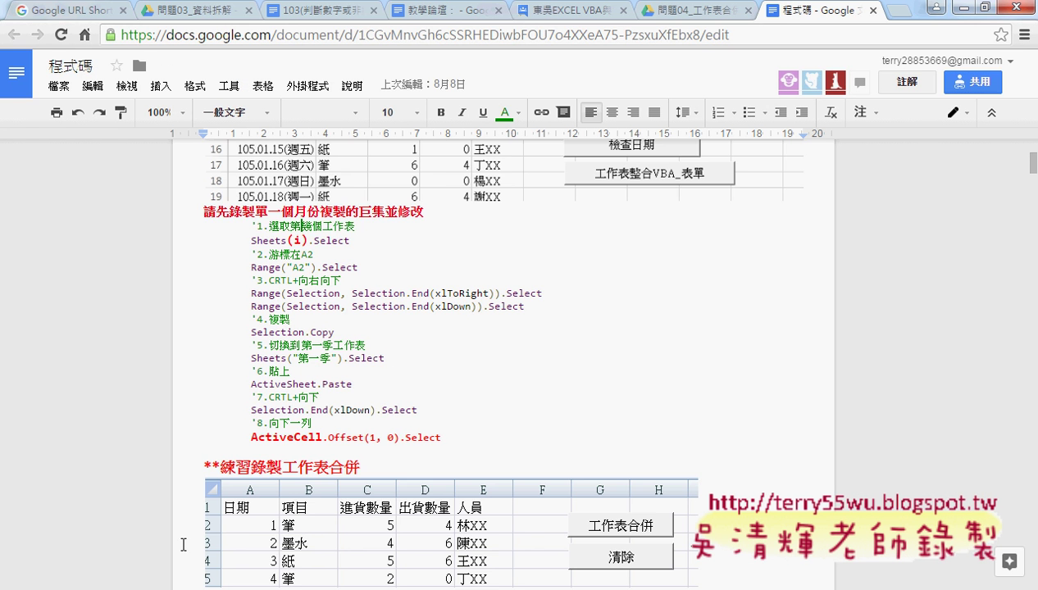
scroll(352, 270, down, 2)
scroll(353, 271, down, 3)
scroll(353, 271, up, 2)
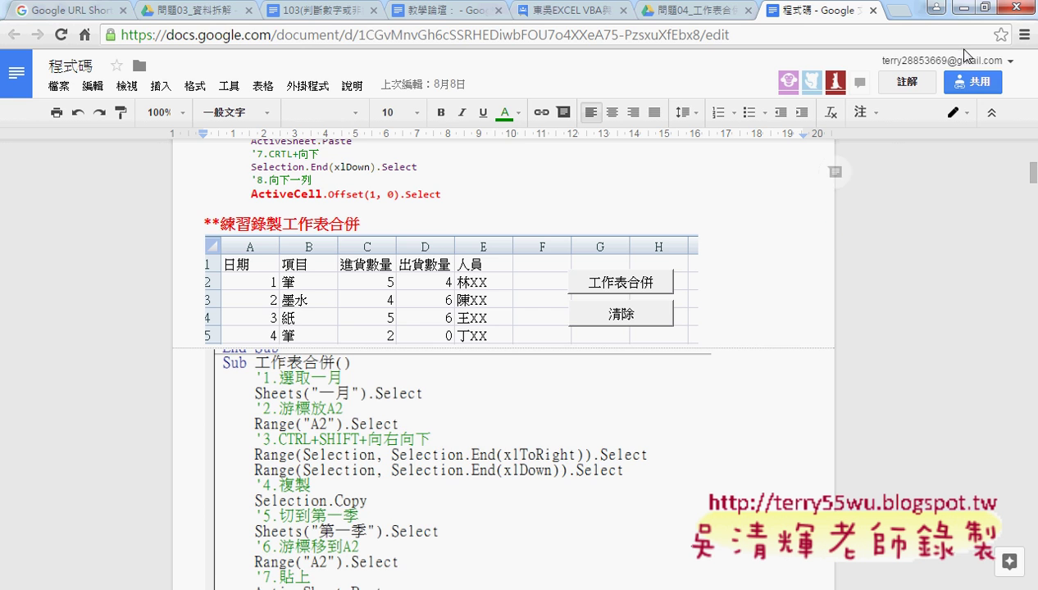
key(alt+Tab)
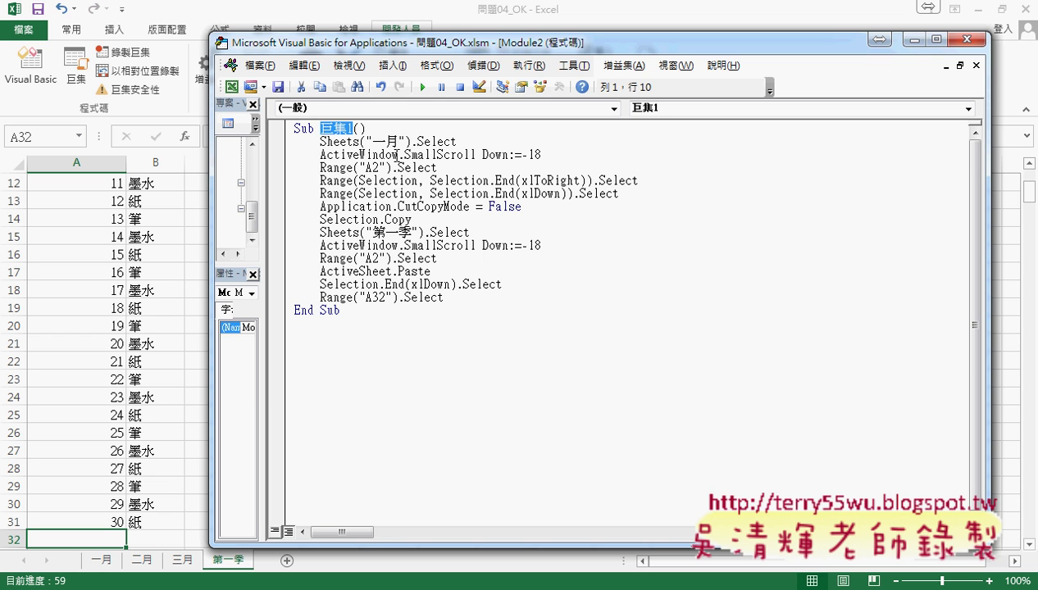
drag(319, 142, 457, 142)
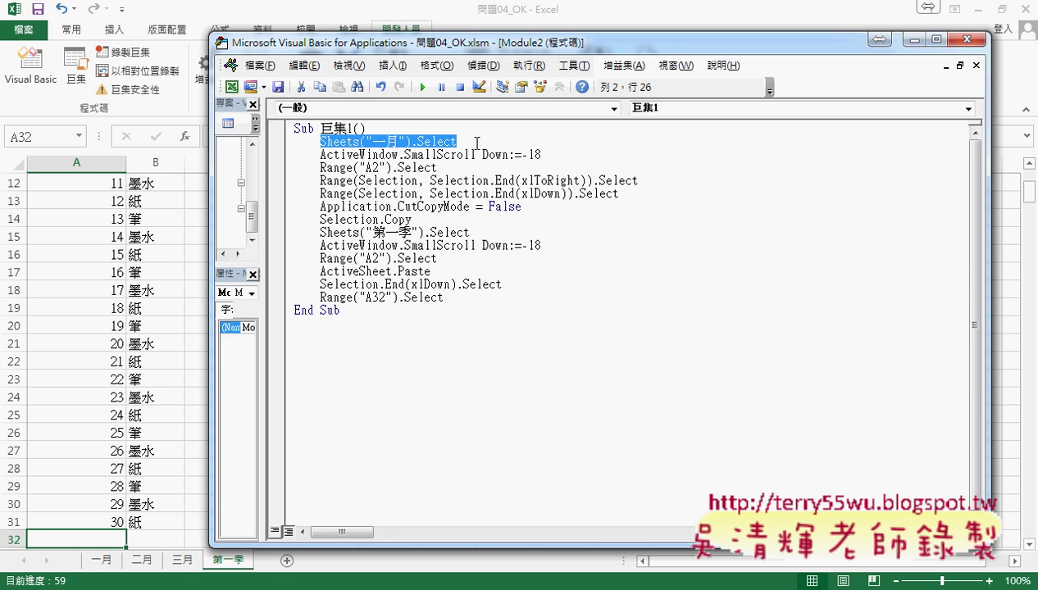
key(Right)
click(402, 142)
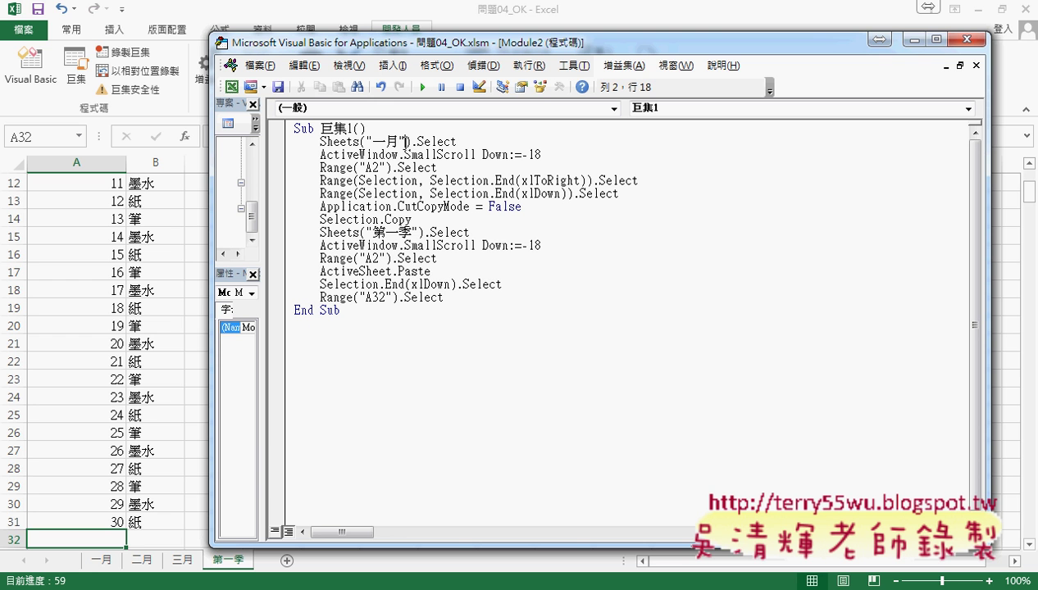
drag(402, 141, 366, 142)
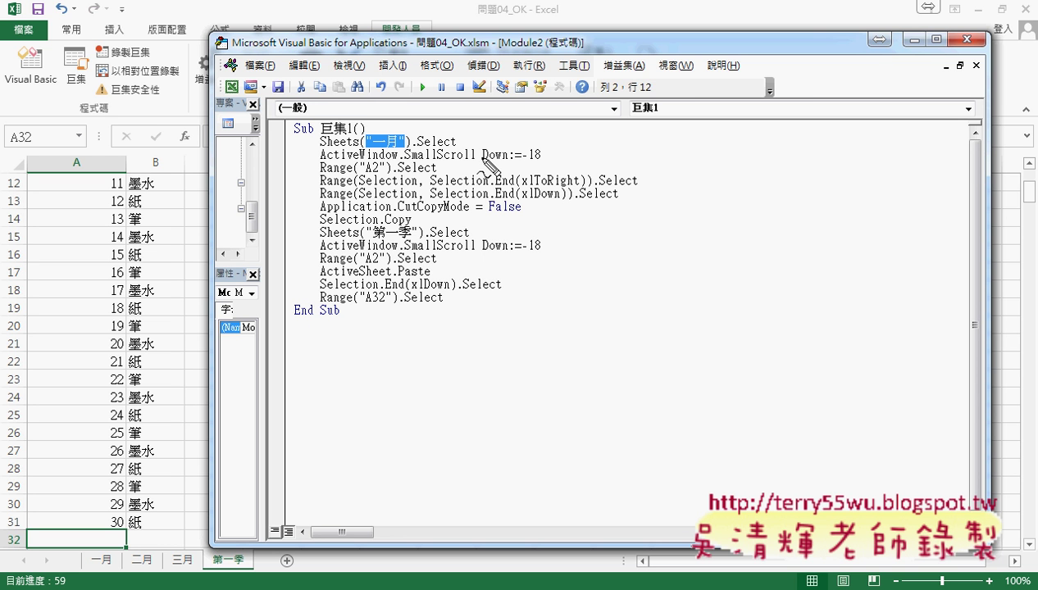
mouse_move(105, 553)
mouse_down()
mouse_move(100, 571)
mouse_move(179, 574)
mouse_up()
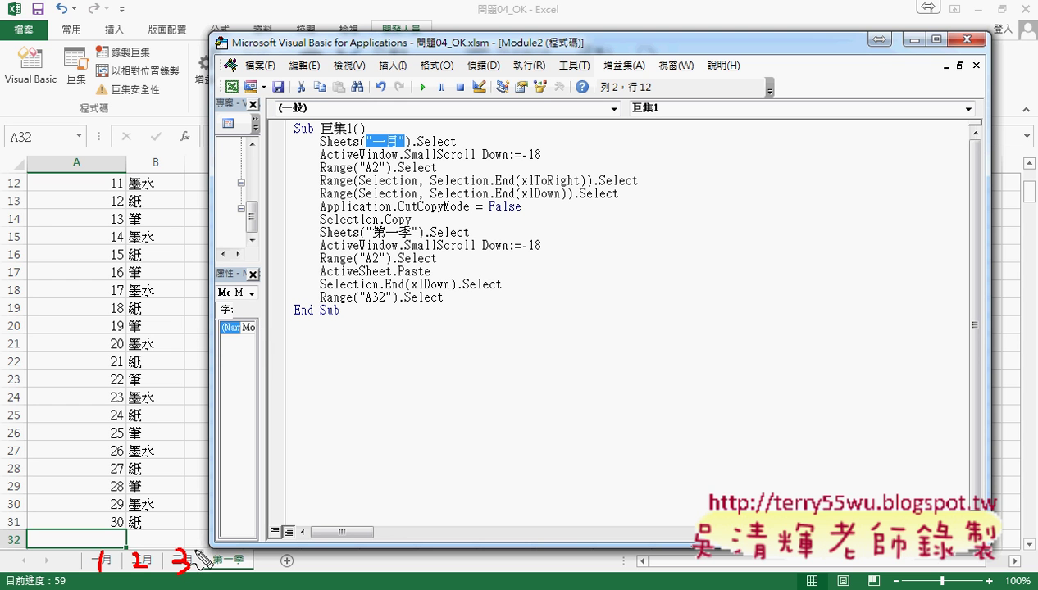
drag(170, 579, 209, 581)
drag(236, 555, 232, 557)
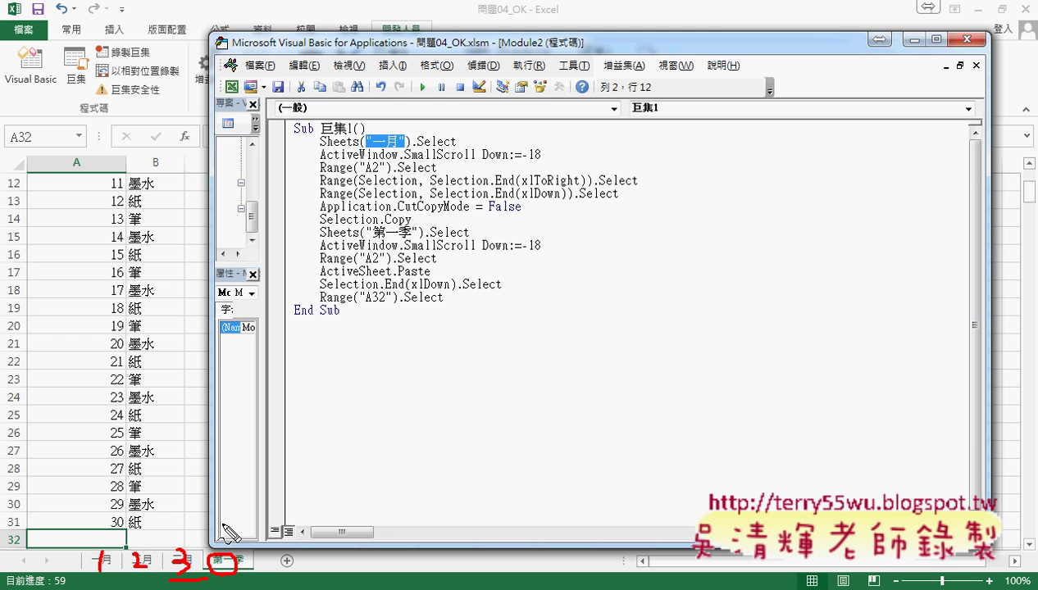
key(Escape)
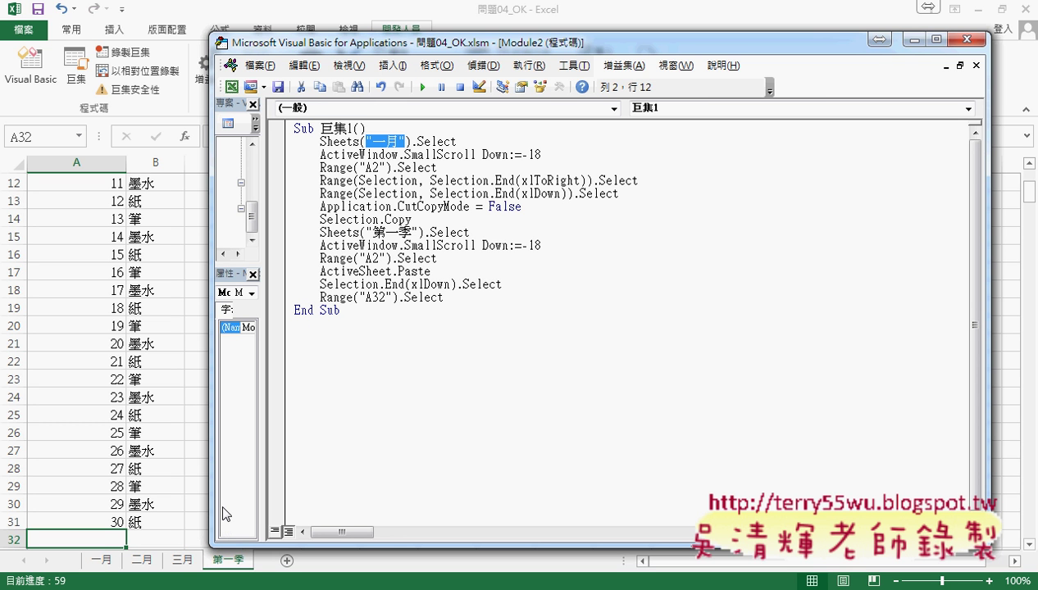
drag(320, 128, 353, 128)
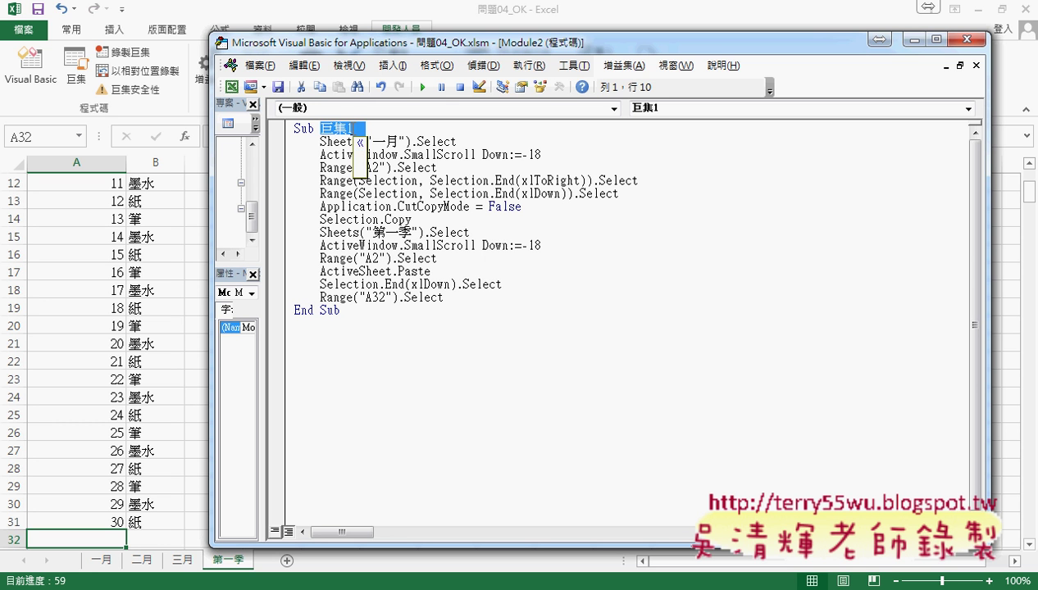
- Rename the macro 工作表合併, reference Sheets(1), and delete the first SmallScroll line
text(工作)
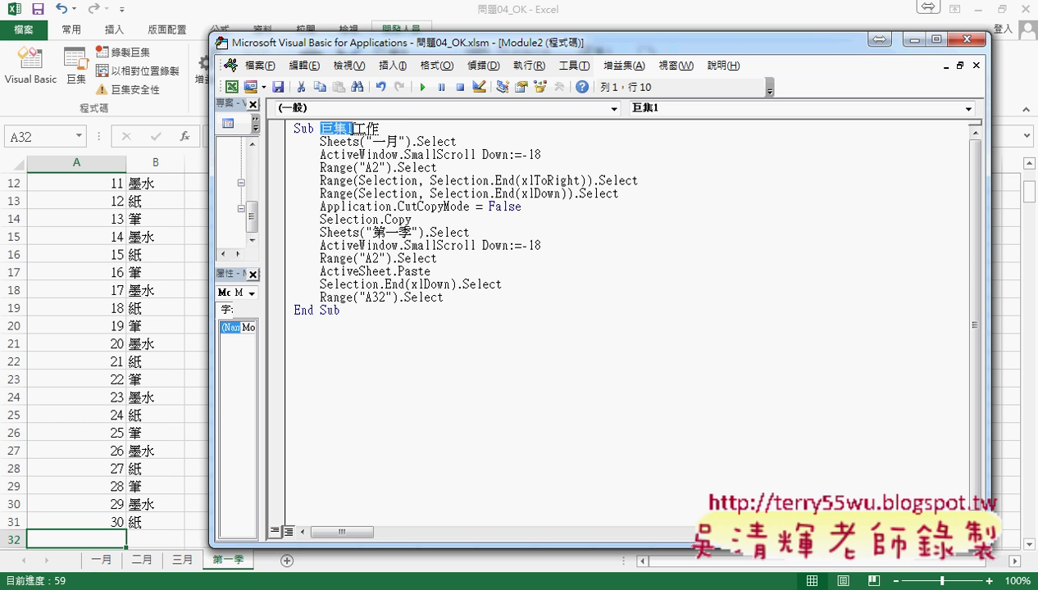
text(表)
text(和併)
key(Return)
drag(366, 141, 406, 140)
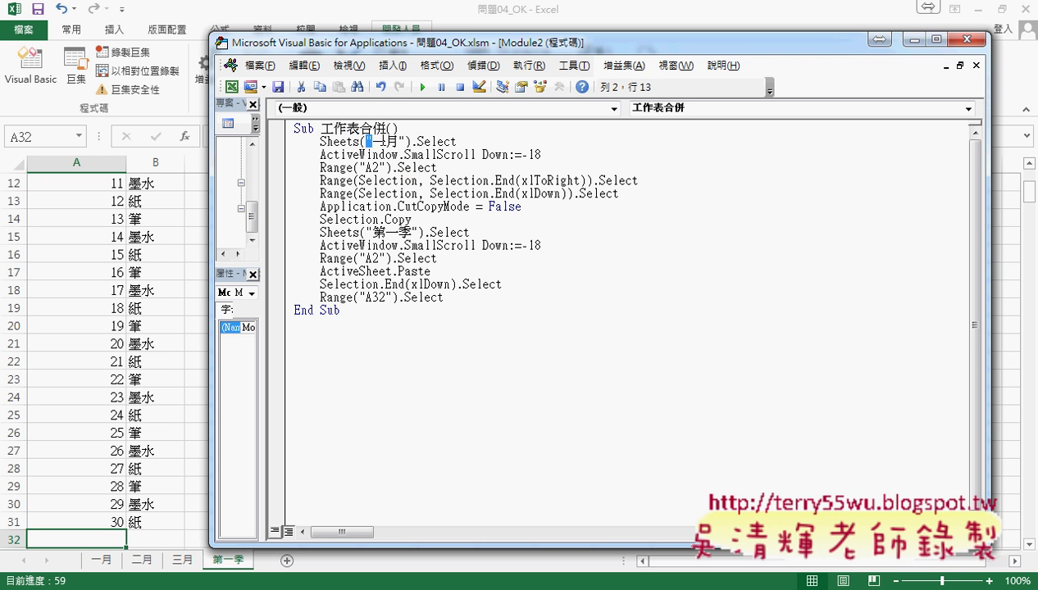
text(1)
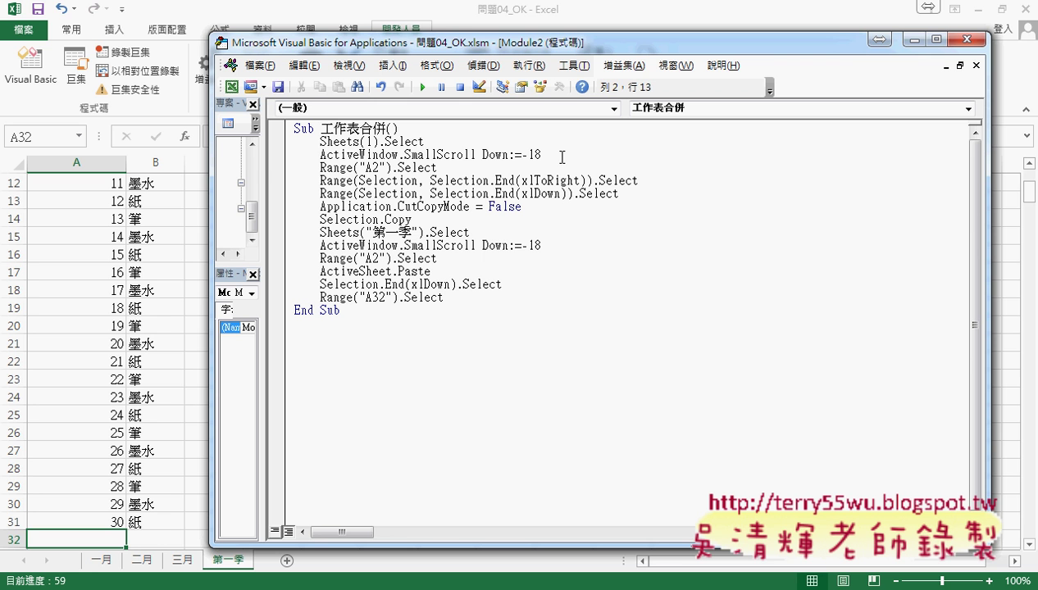
drag(542, 155, 277, 156)
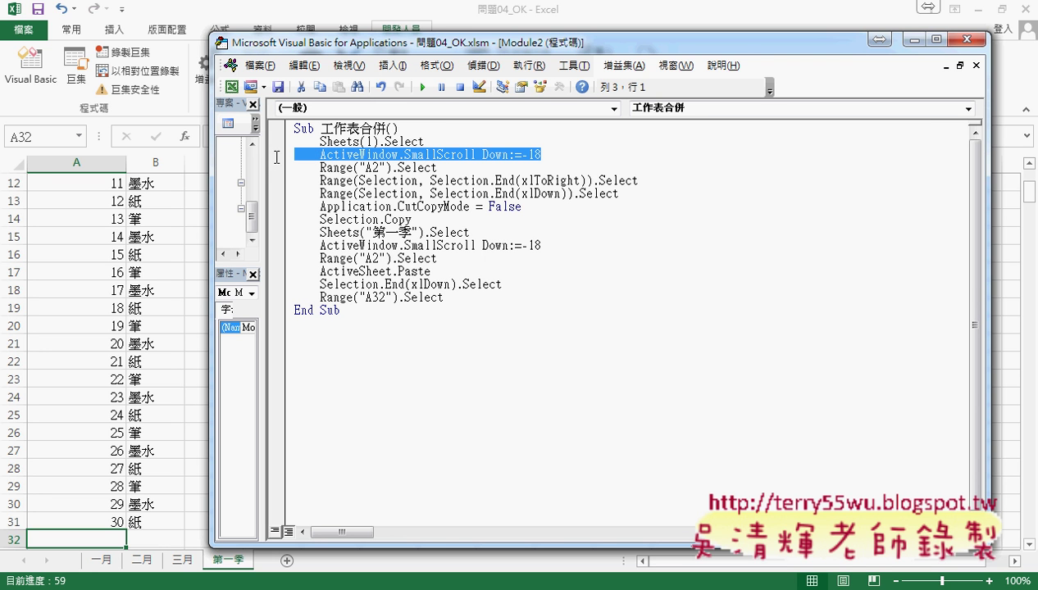
key(Delete)
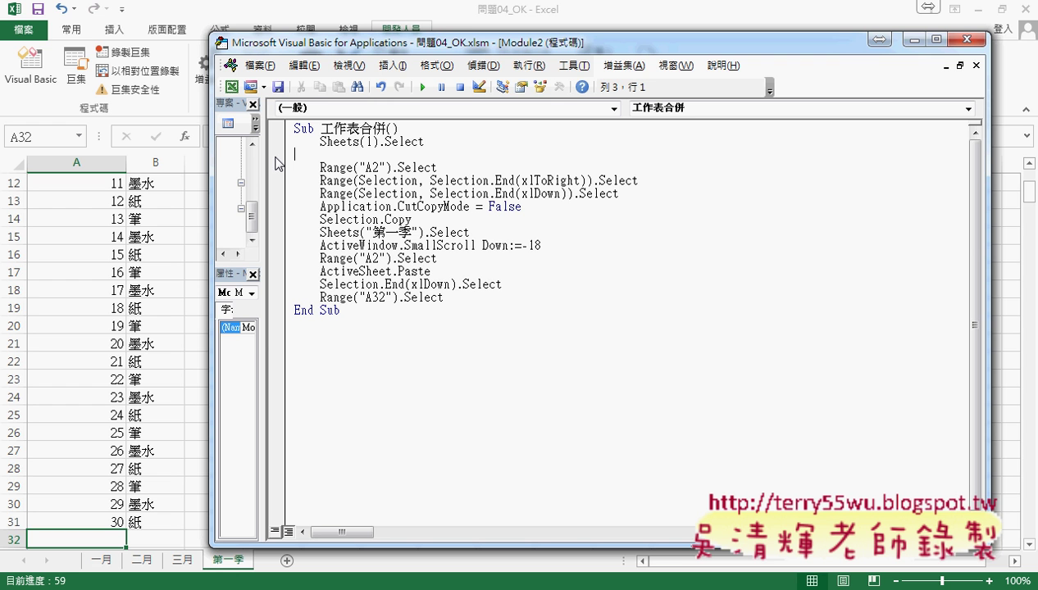
- Add step comments '1. and '2 at the start of the macro
click(450, 168)
key(Return)
key(Home)
key(Up)
key(Up)
key(Up)
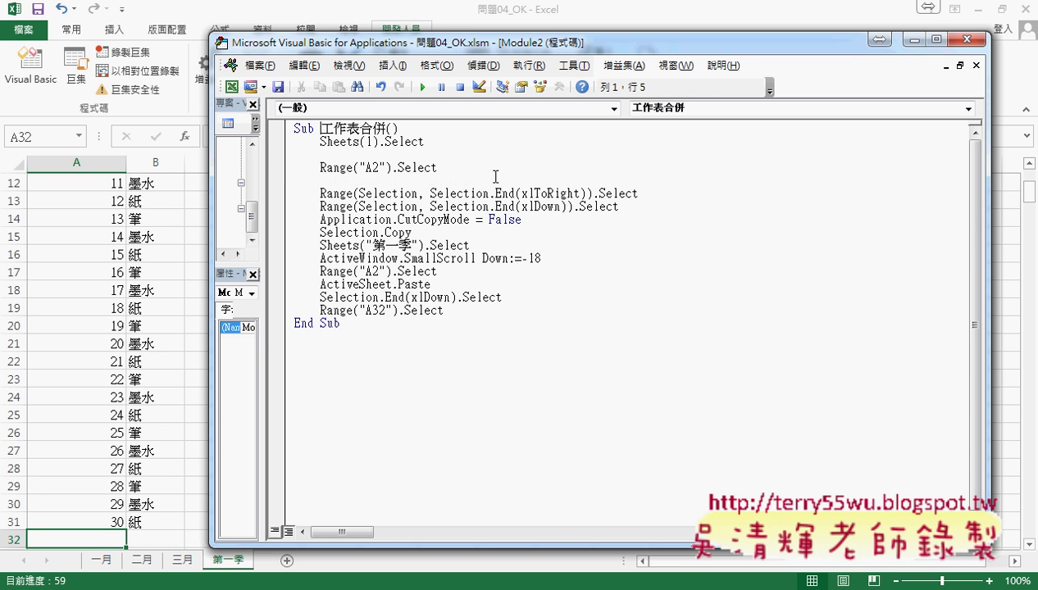
key(End)
key(Return)
key(Tab)
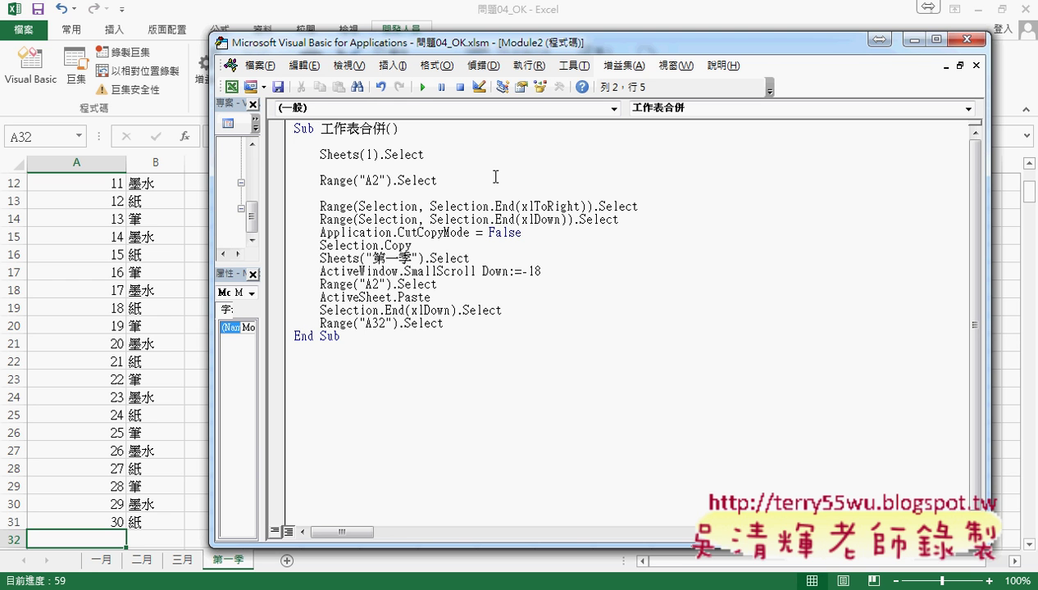
text('1.)
key(Down)
key(Down)
key(Tab)
text('2)
- Add step comments '3. and '4. around the selection and Selection.Copy lines
key(Down)
key(Down)
key(Tab)
text('3.)
key(Down)
key(Down)
key(End)
key(Down)
key(Down)
key(Return)
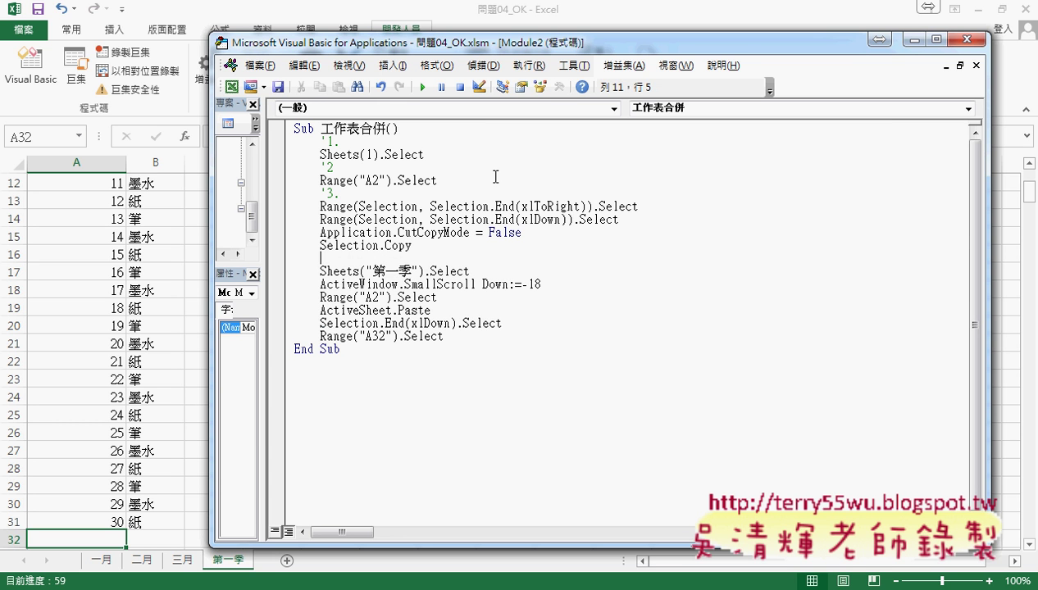
text('4.)
- Replace the second SmallScroll line with comment '5. and add '6. below Range("A2").Select
key(Down)
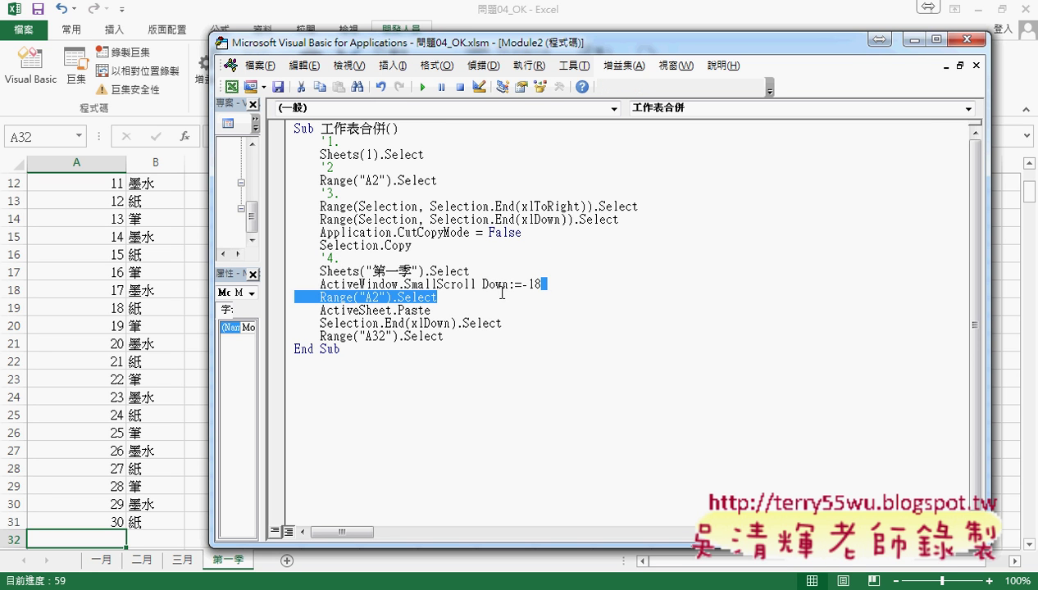
drag(543, 285, 293, 285)
key(Delete)
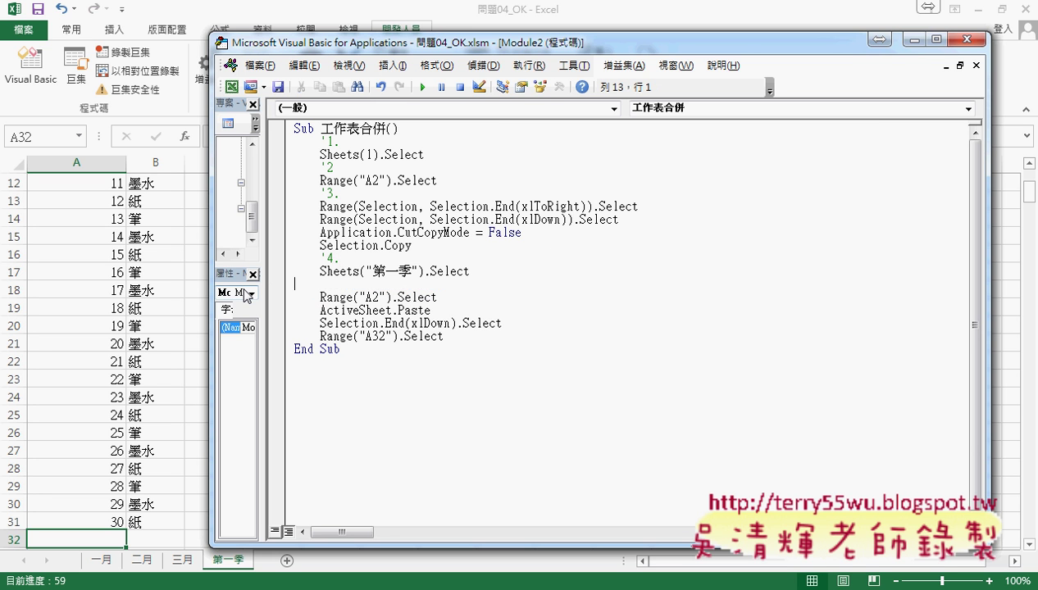
key(Tab)
text(')
text(5.)
key(Down)
key(End)
key(Return)
text('6)
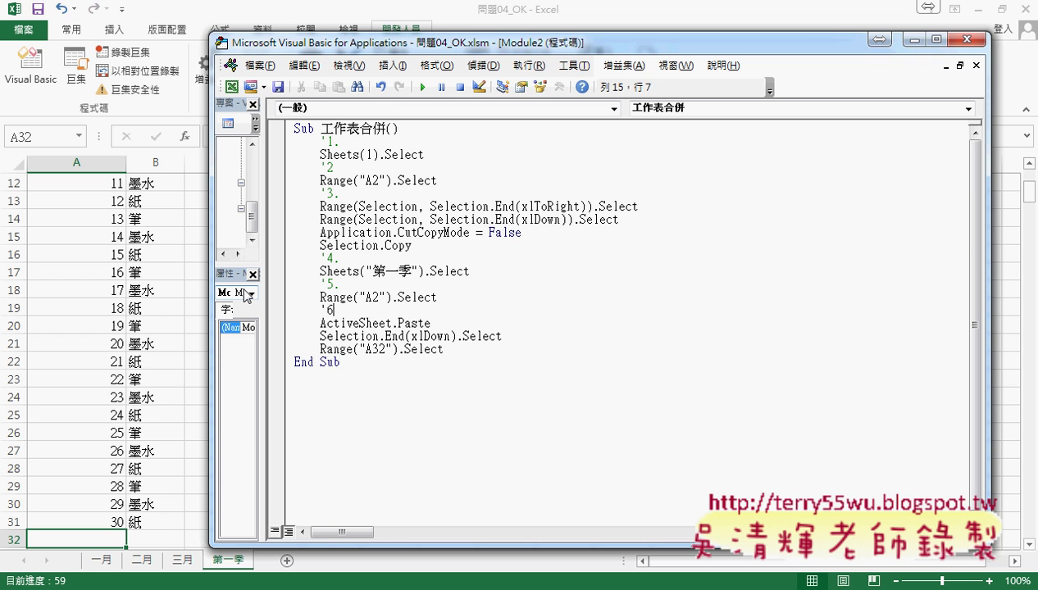
text(.)
- Add comments '7. and '8. after the ActiveSheet.Paste and xlDown lines
key(Down)
key(End)
key(Return)
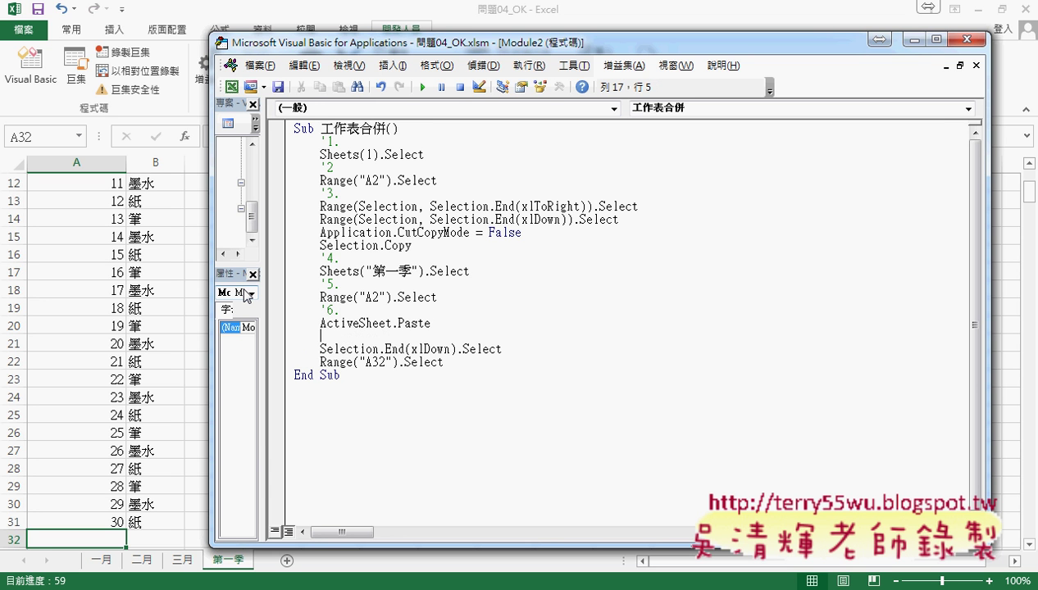
text('7.)
key(Down)
key(End)
key(Return)
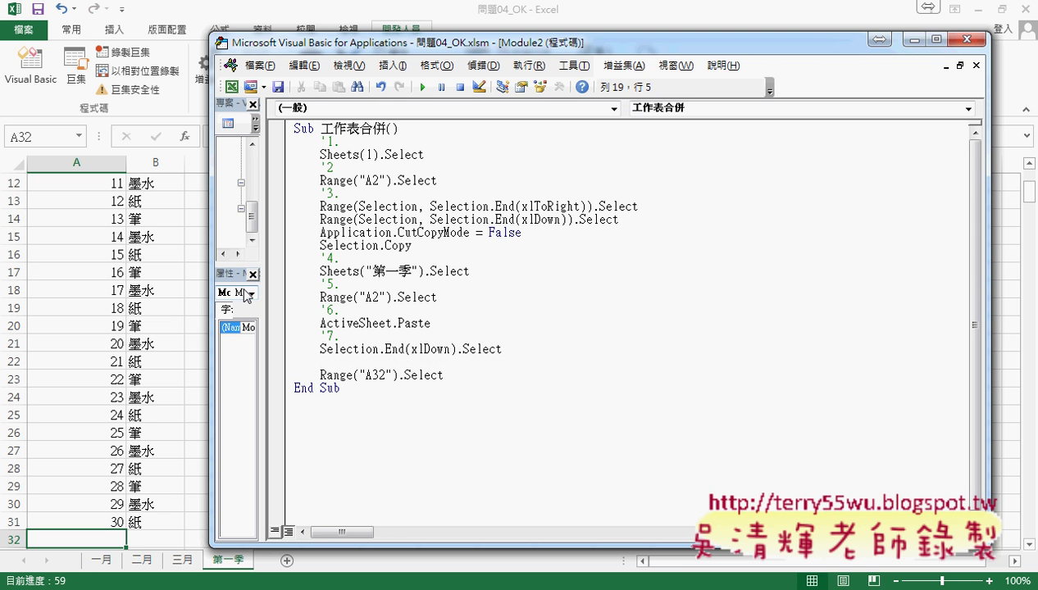
text('8.)
click(360, 153)
click(417, 375)
- Replace Range("A32").Select with ActiveCell.Offset(1, 0).Select so step 8 moves down one row
drag(444, 374, 321, 374)
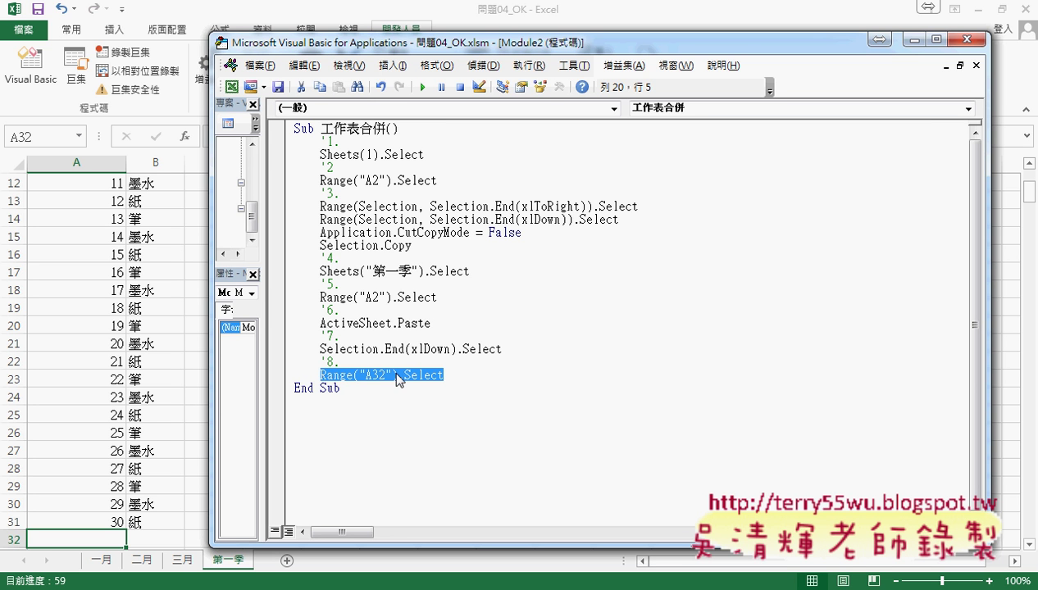
key(BackSpace)
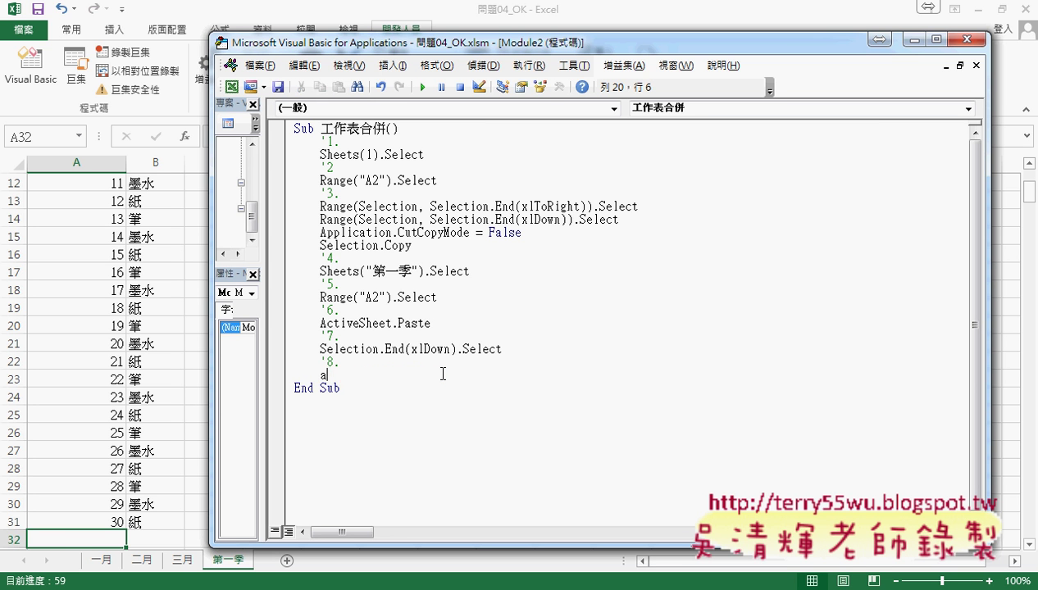
text(activ)
text(ecell)
text(.)
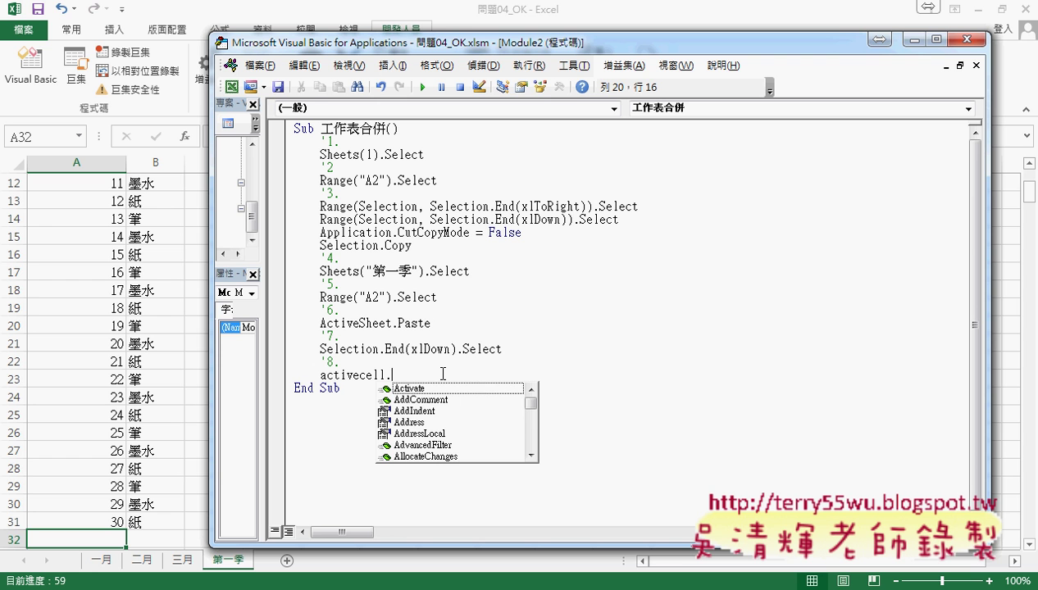
text(o)
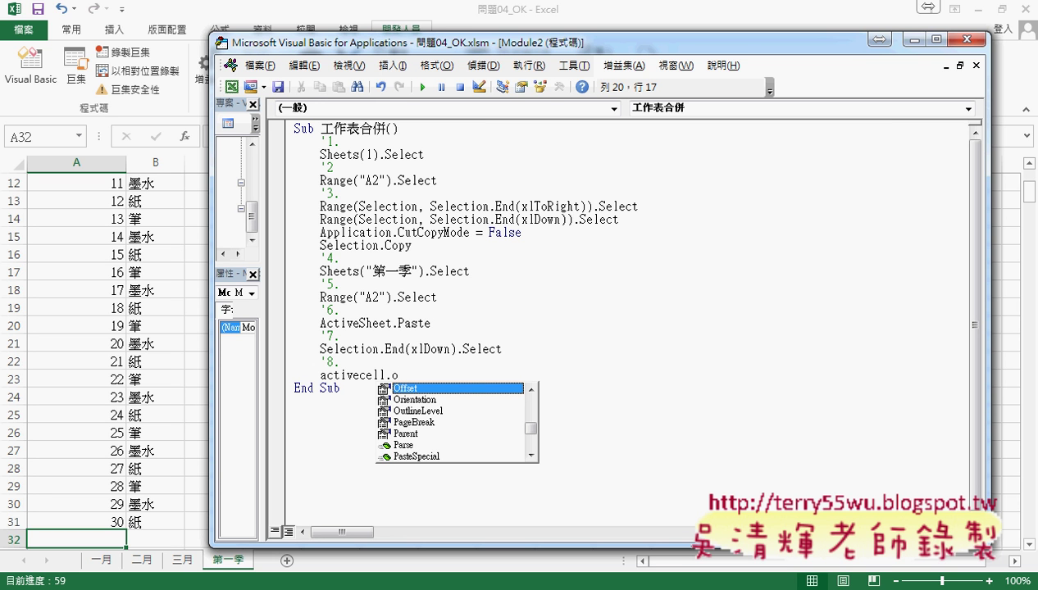
key(Tab)
text(()
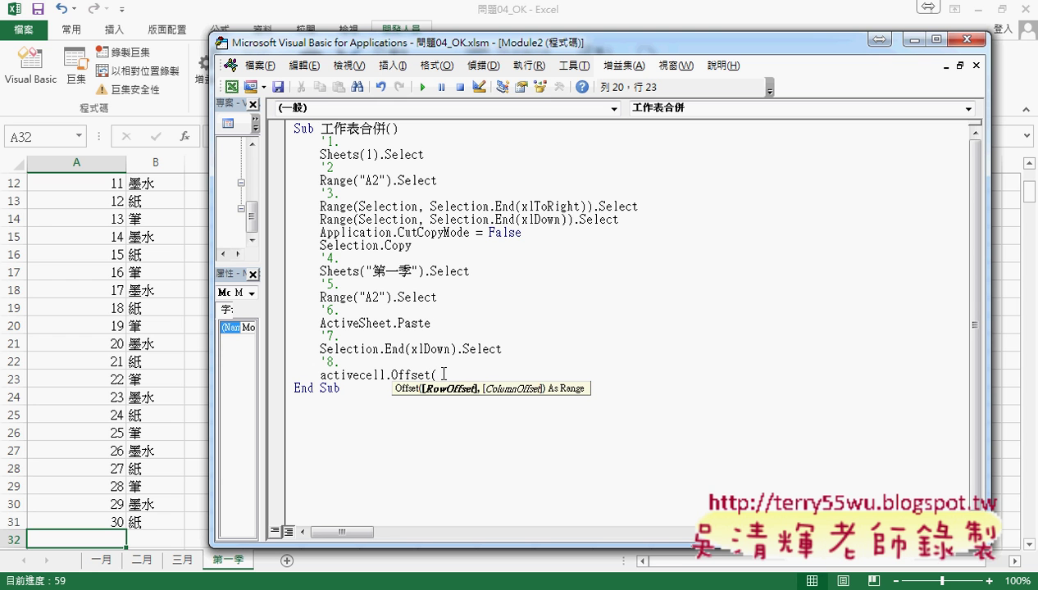
text(1,0)
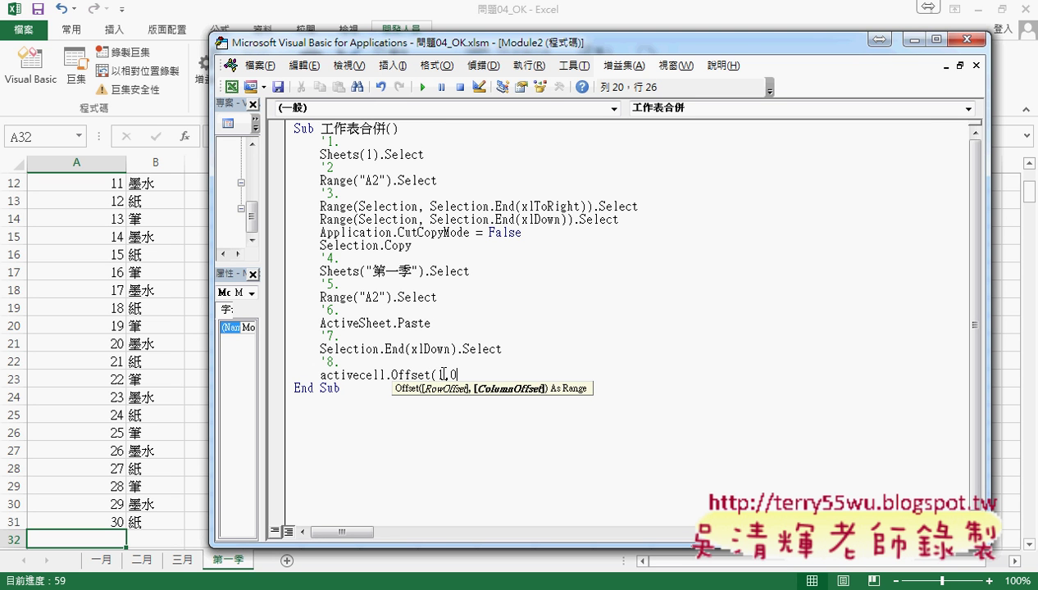
text())
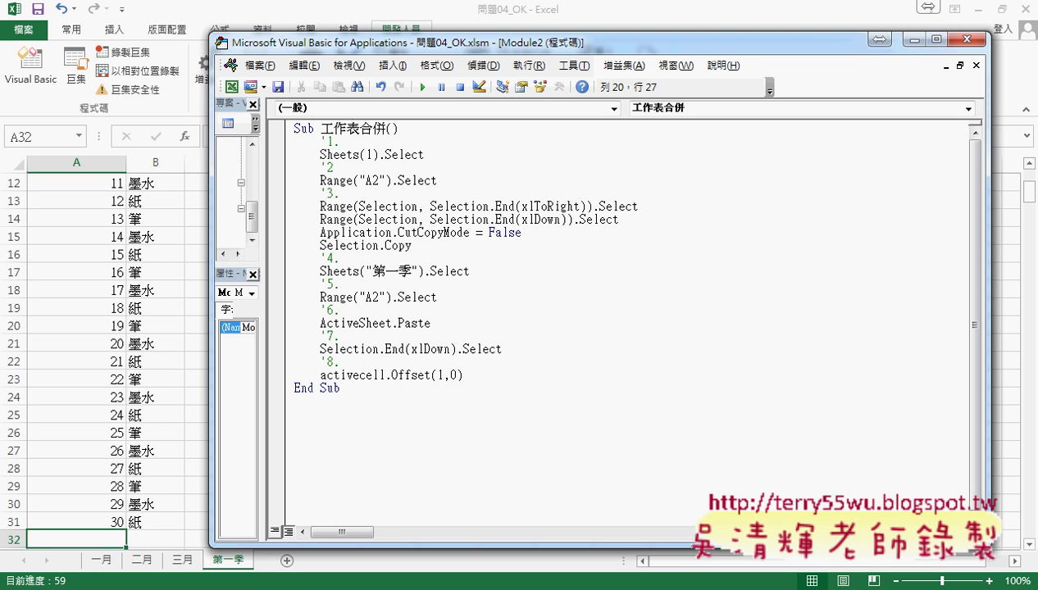
text(.se)
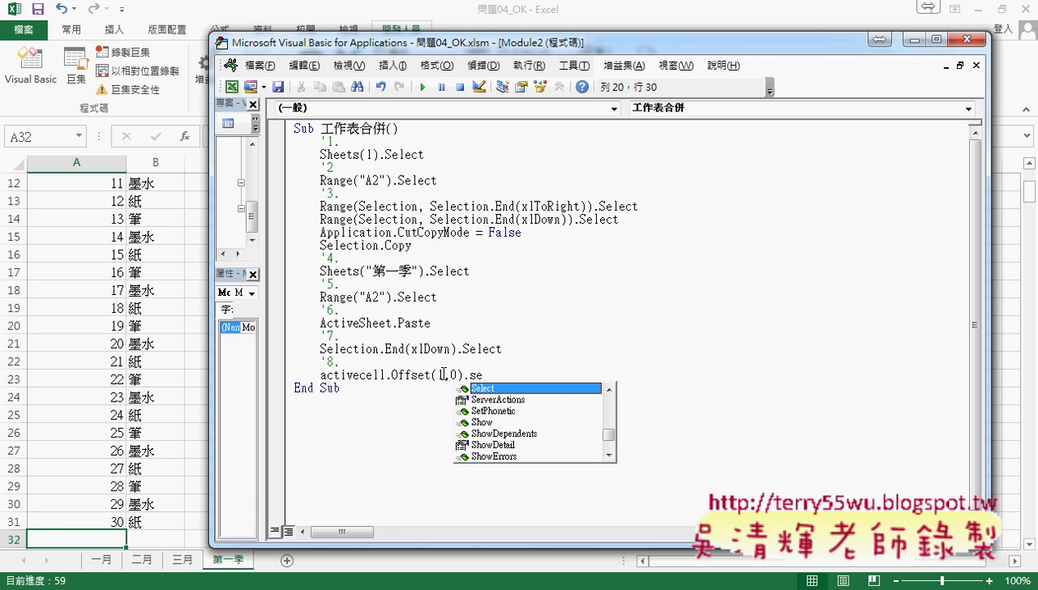
text(lect)
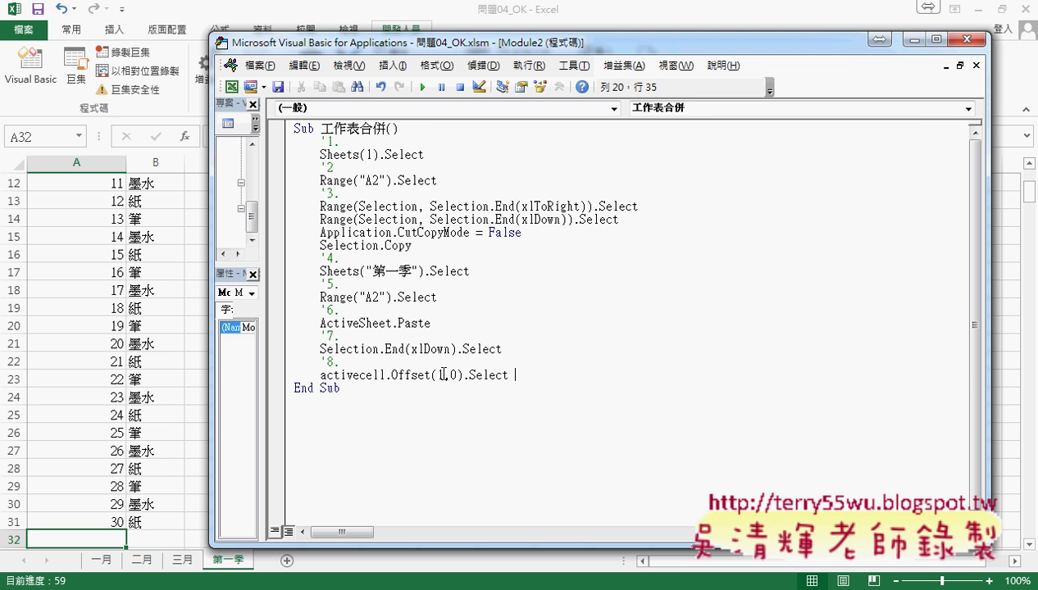
key(Return)
key(Return)
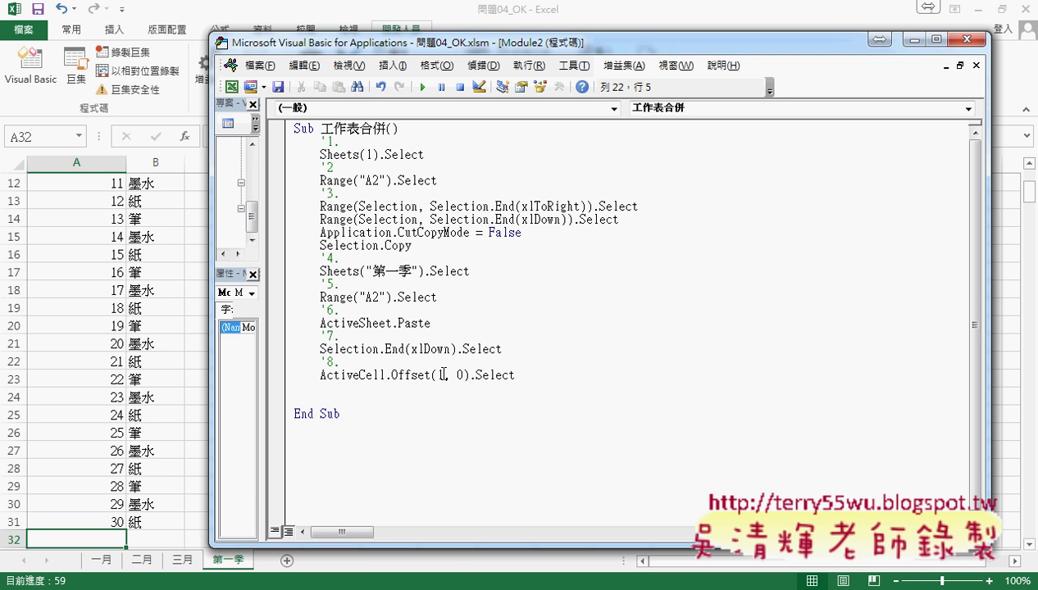
- Add a For i = 1 To 3 loop header with its closing Next above End Sub
text(fo)
text(r )
text(i)
text(=)
text(1 t)
text(o 3)
key(Return)
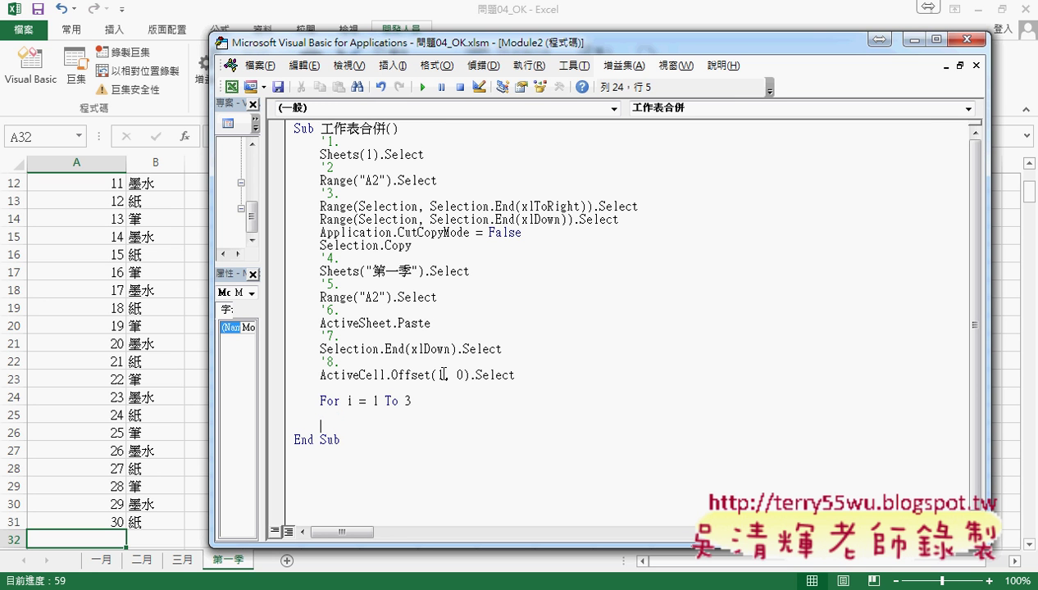
text(next)
key(Up)
- Change the loop limit from 3 to Sheets.Count - 1
double_click(407, 400)
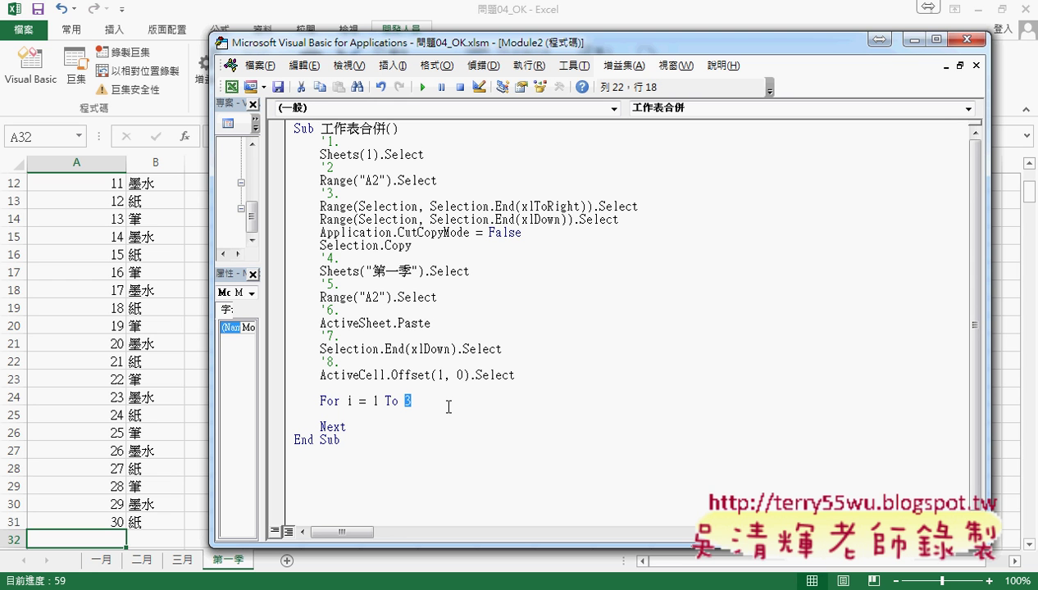
text(sh)
text(e)
text(ets)
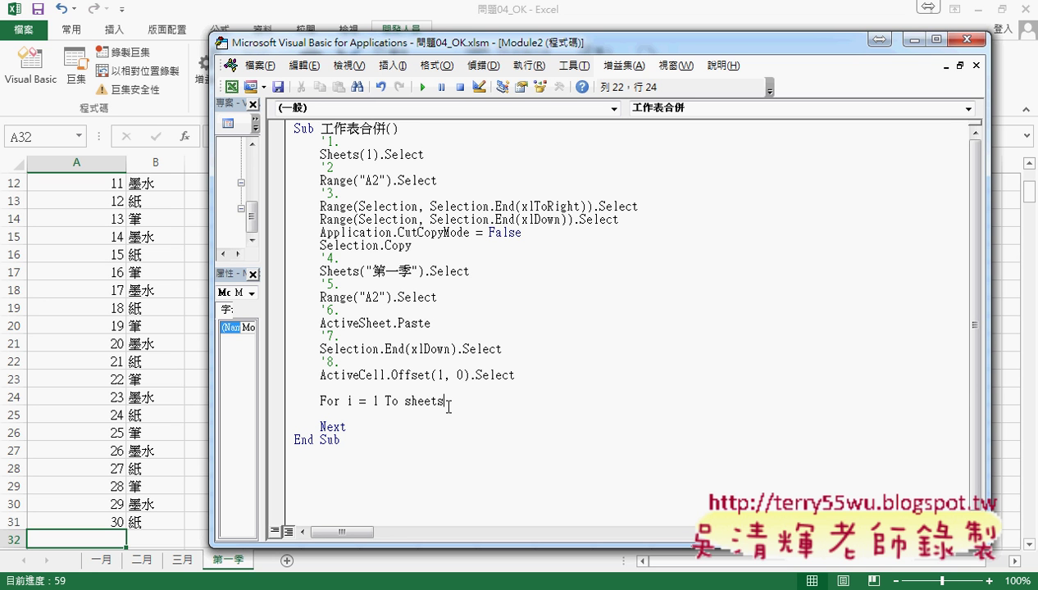
text(.)
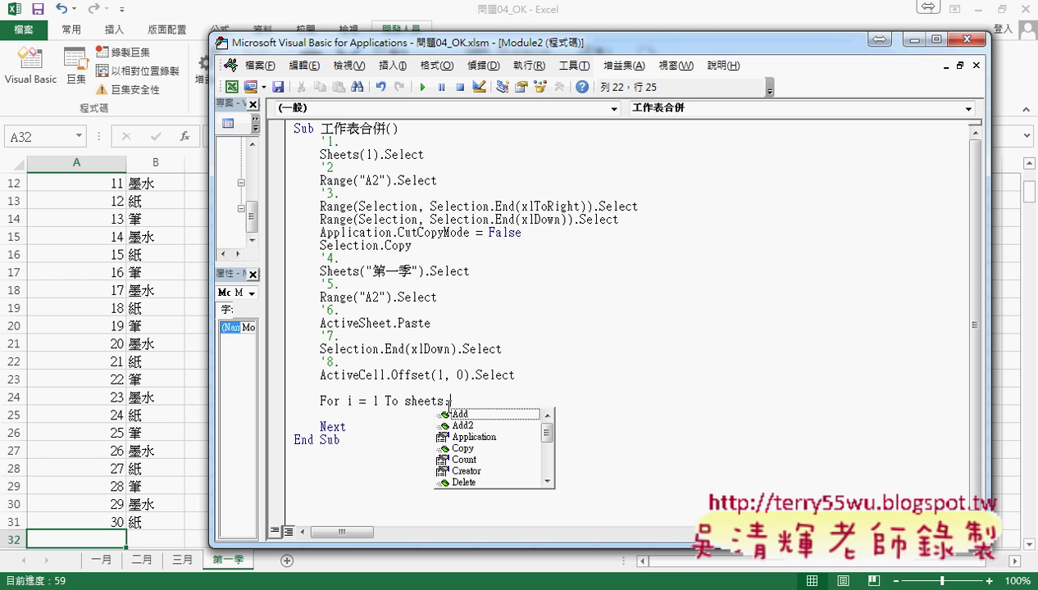
key(Down)
key(Down)
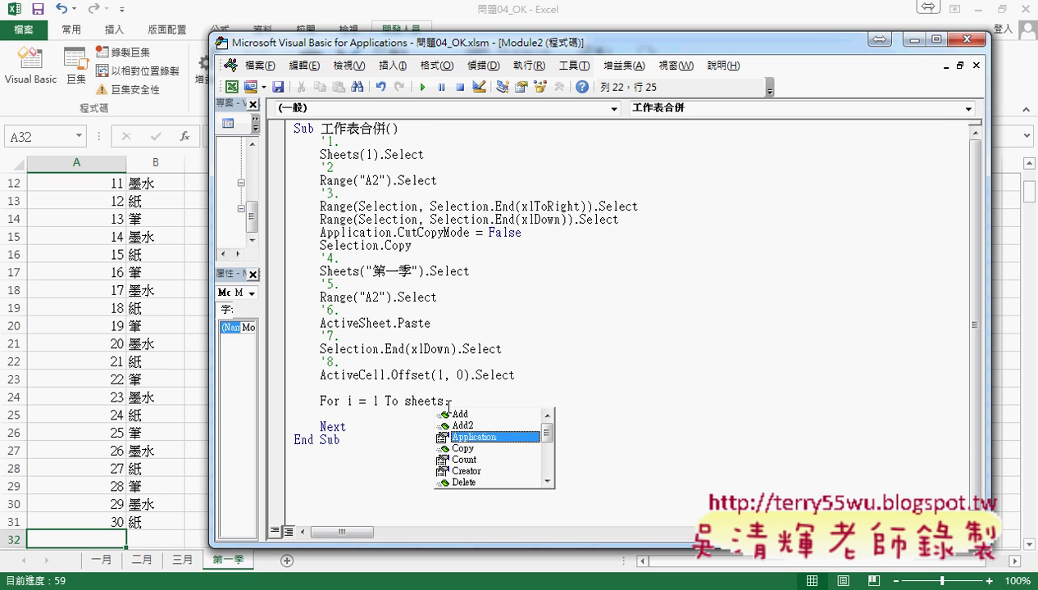
key(Down)
key(Down)
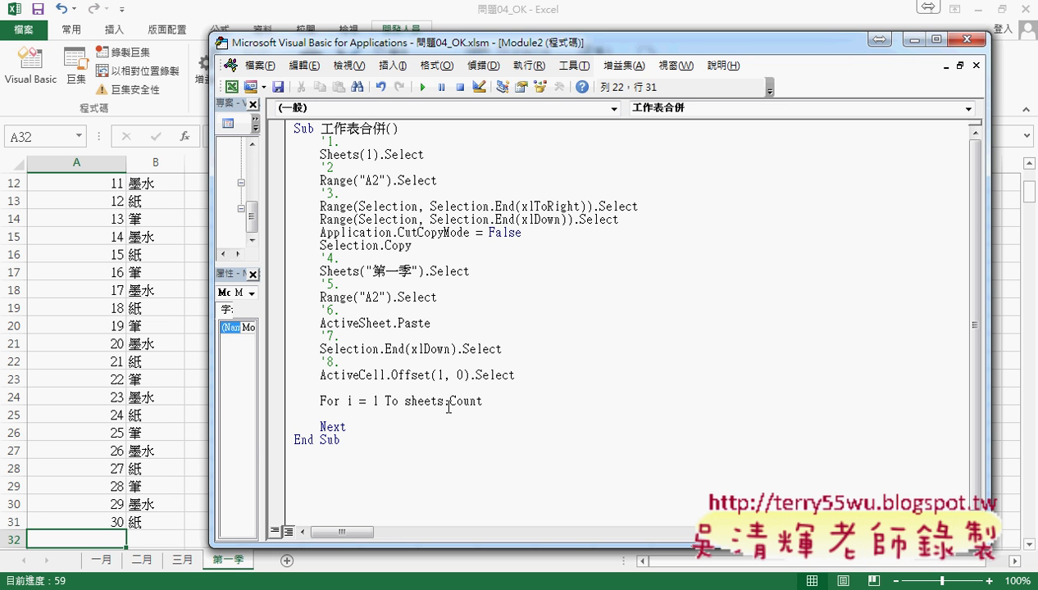
text(- 1)
key(Return)
mouse_move(514, 374)
mouse_down()
mouse_move(287, 139)
mouse_move(294, 416)
mouse_up()
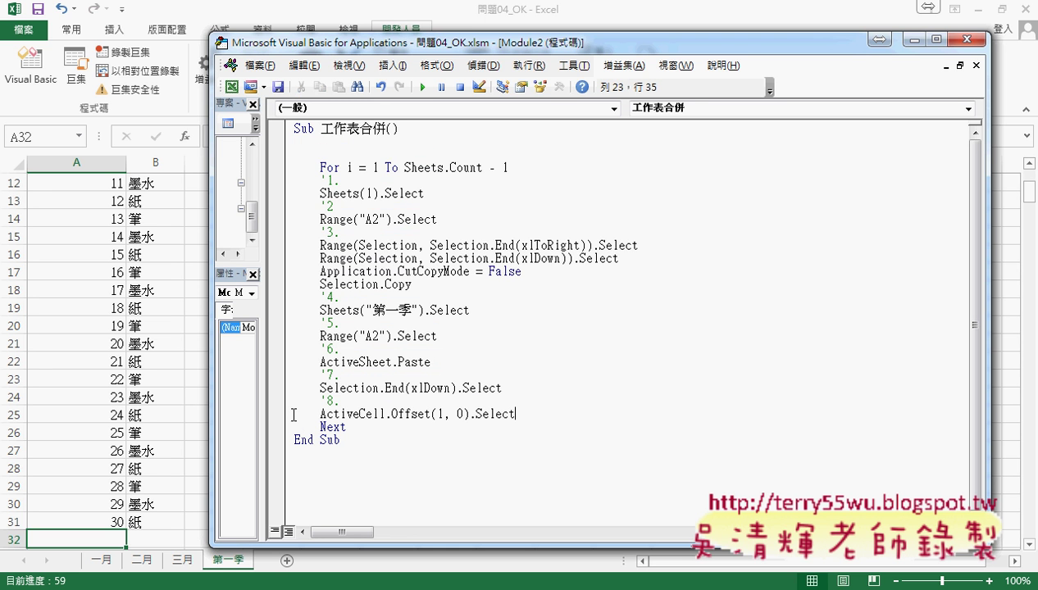
drag(517, 414, 291, 178)
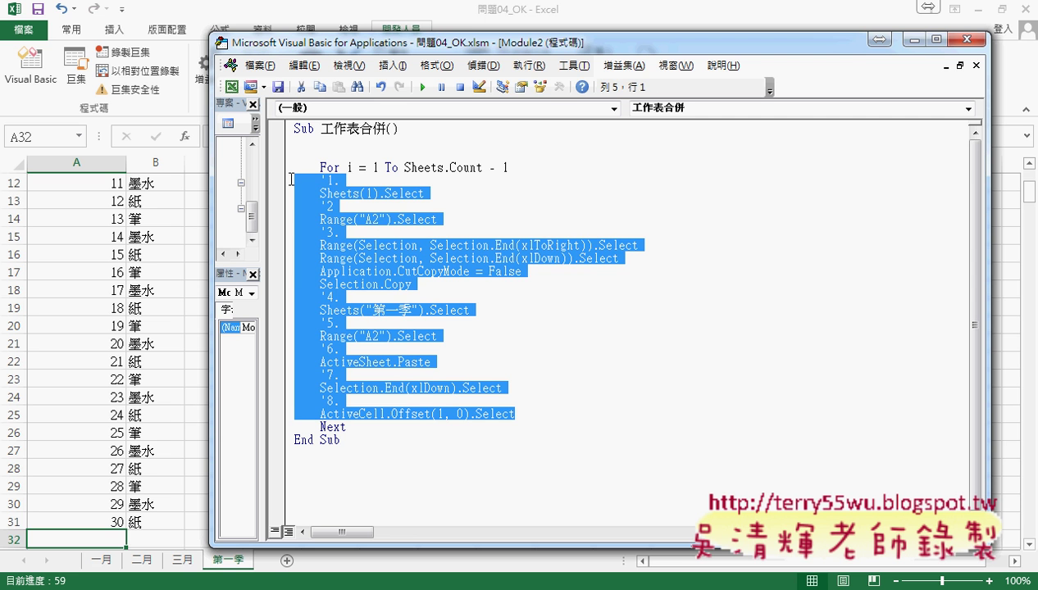
key(Tab)
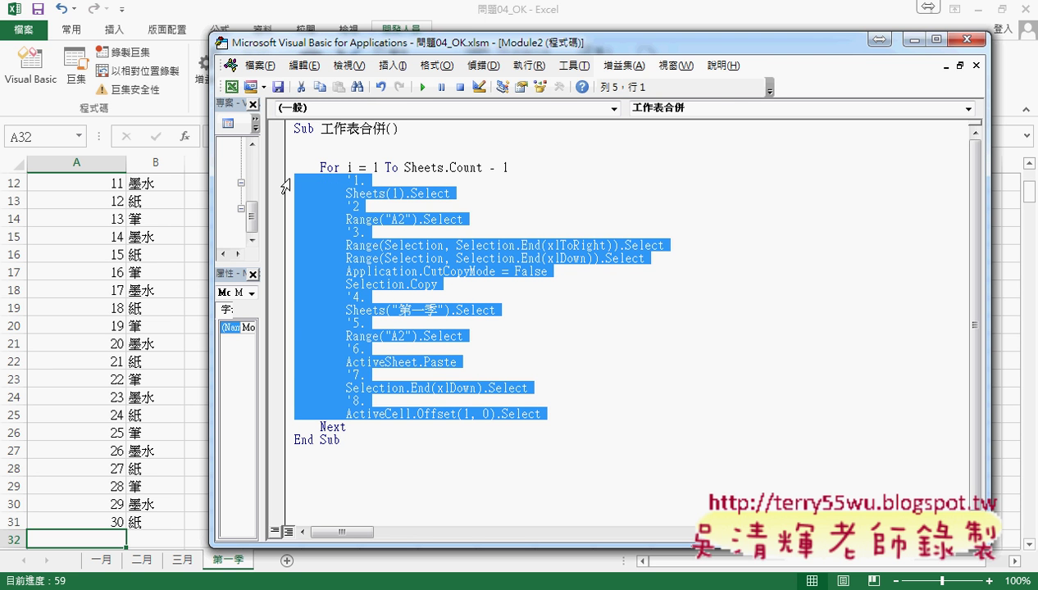
click(345, 140)
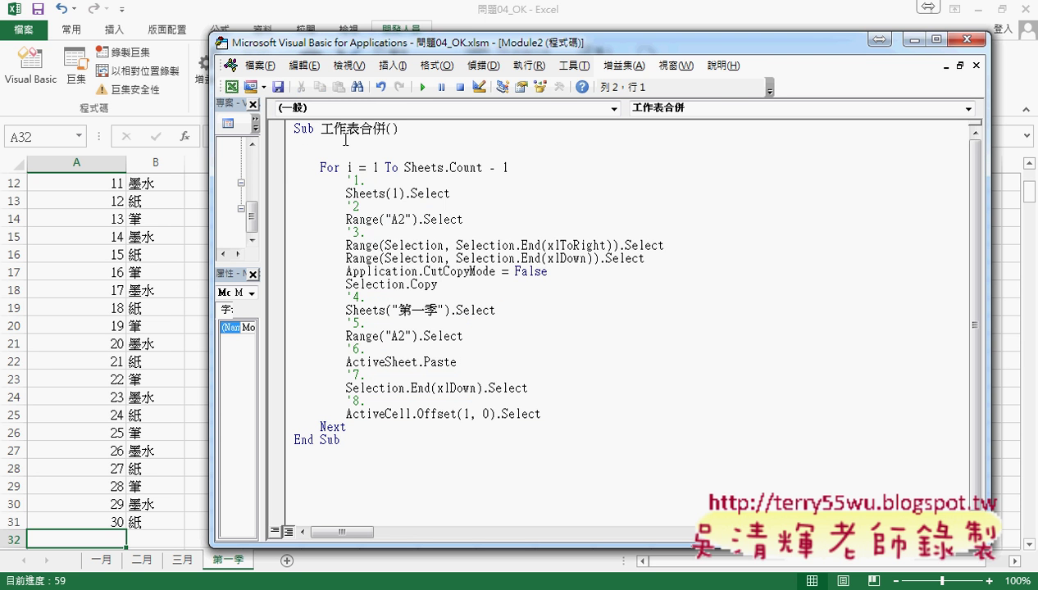
key(Delete)
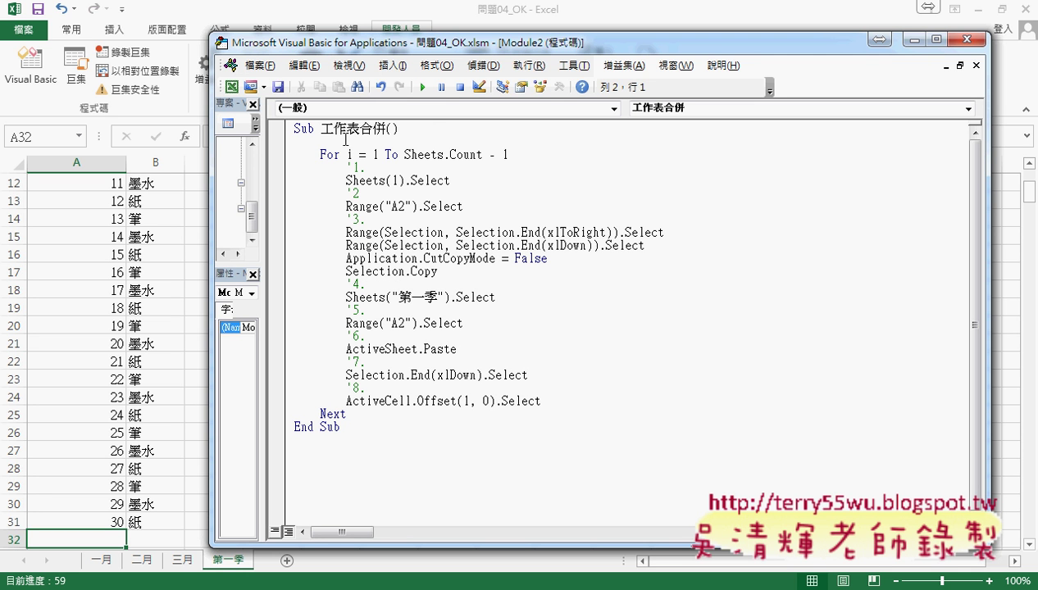
click(332, 407)
click(425, 129)
key(Delete)
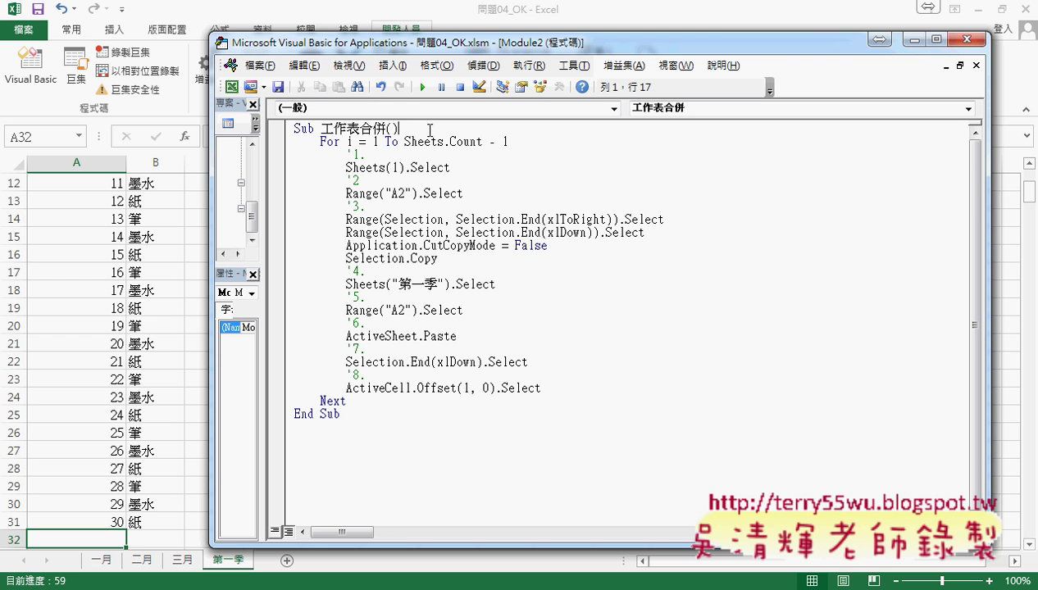
click(326, 401)
double_click(394, 167)
- Change step 1's Sheets(1).Select to Sheets(i).Select inside the loop
drag(320, 141, 509, 141)
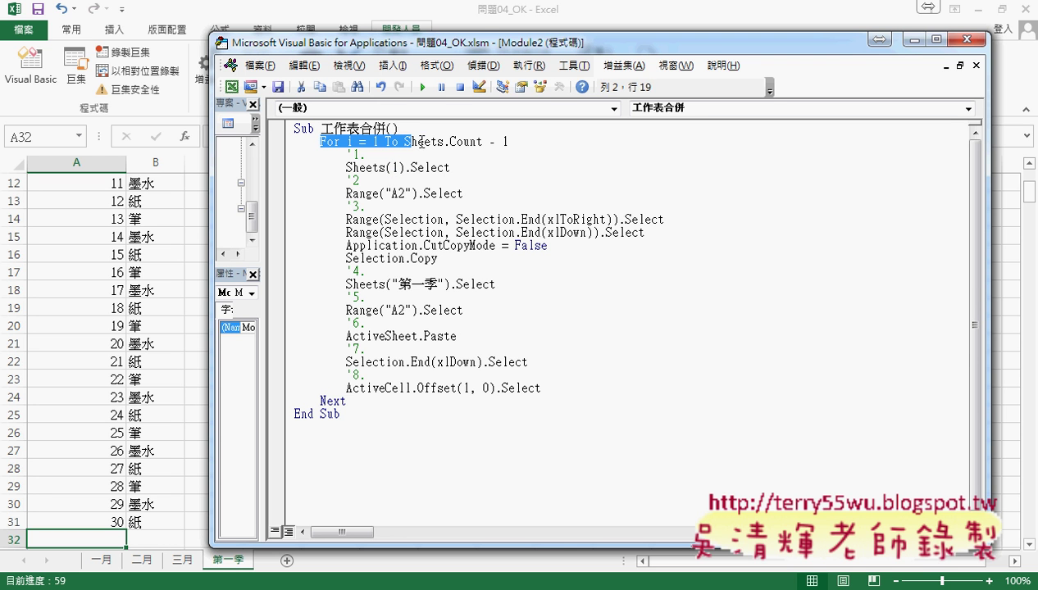
double_click(329, 400)
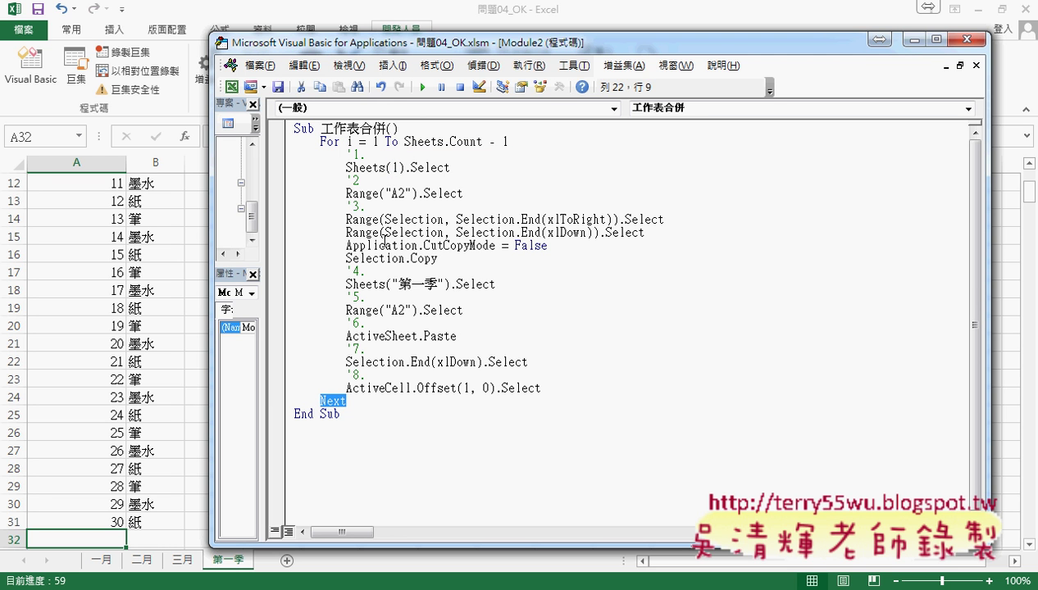
double_click(395, 167)
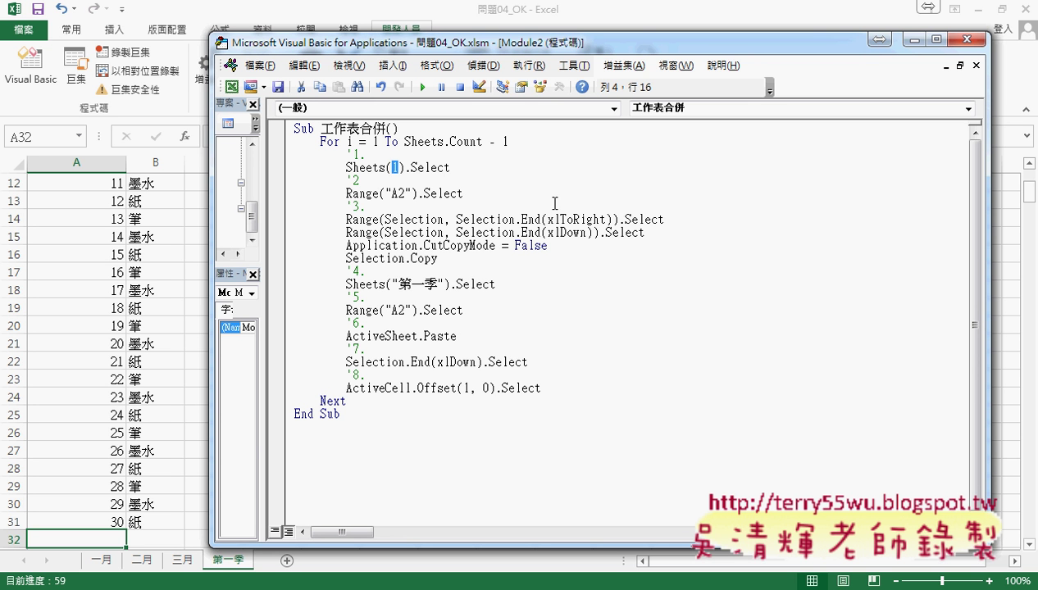
text(i)
- Review the loop statements from the Sheets.Count limit through the copy and sheet-switch steps
click(402, 141)
click(411, 168)
click(418, 195)
click(414, 219)
click(426, 258)
click(428, 286)
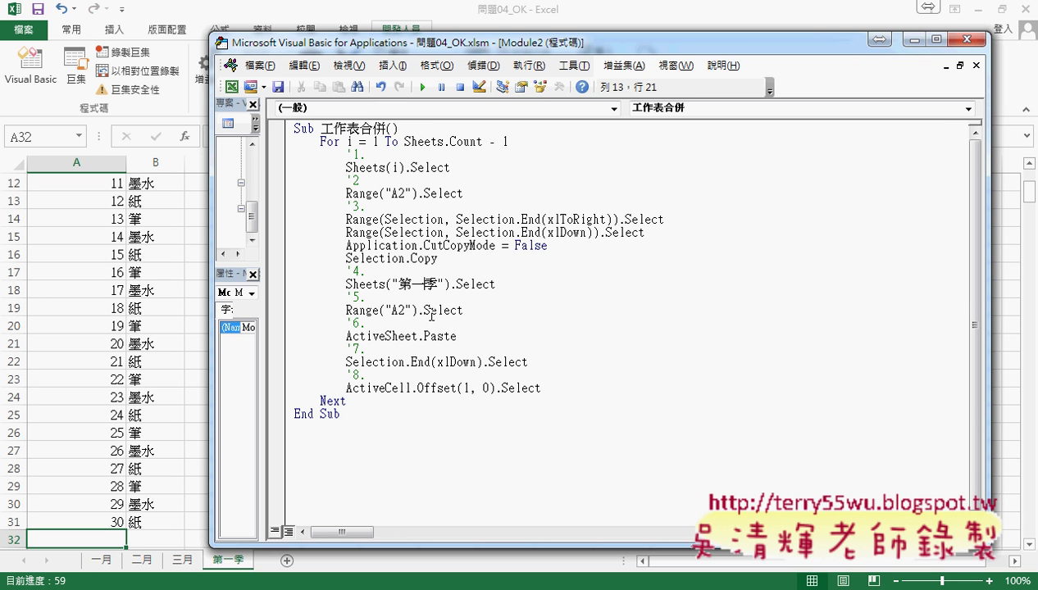
- Move the step-5 Range("A2").Select line up to the macro's first line
drag(463, 311, 254, 310)
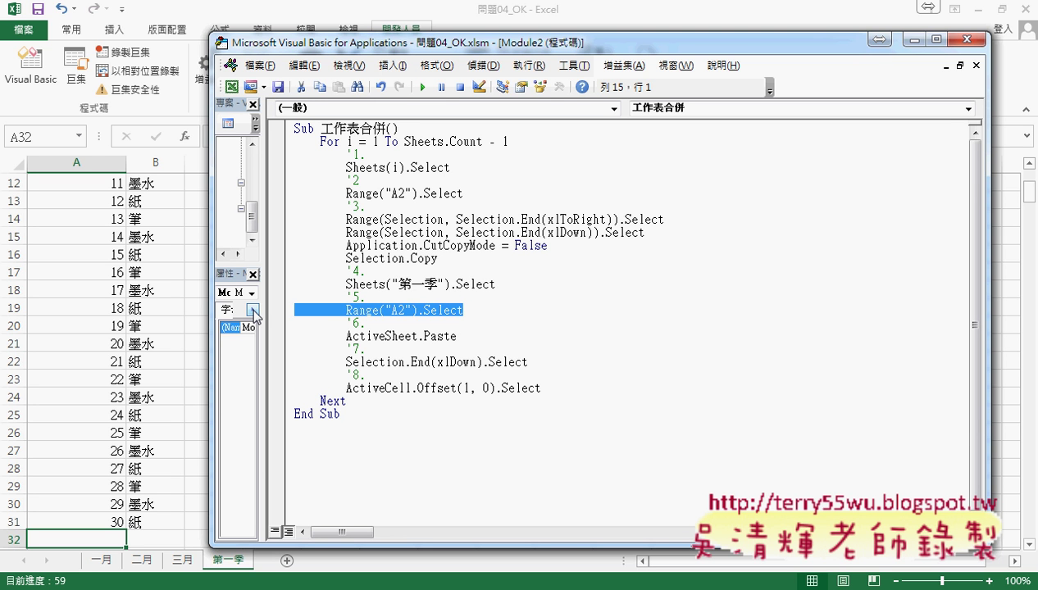
key(End)
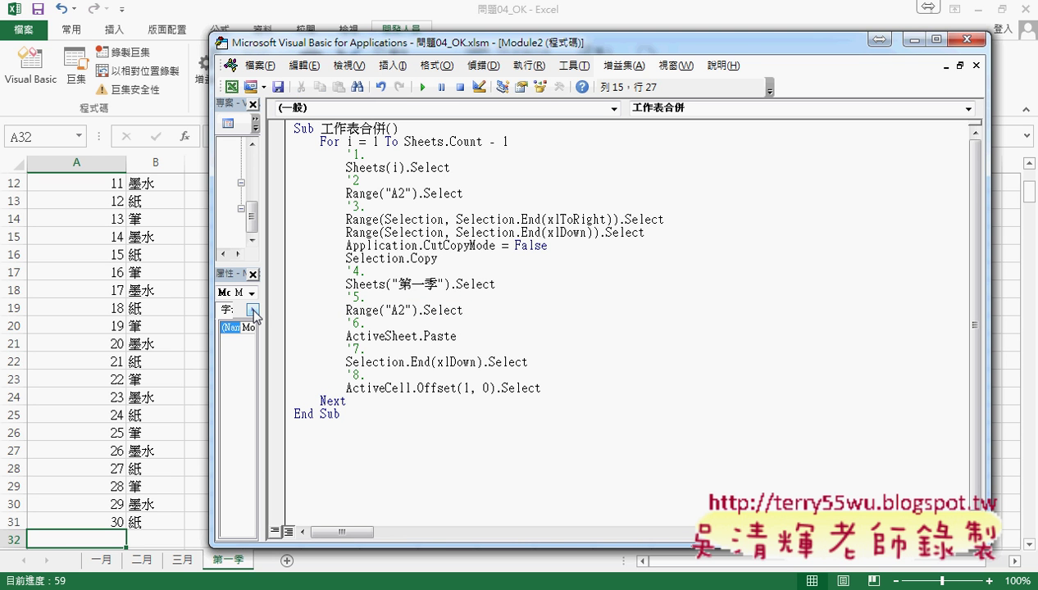
mouse_move(475, 312)
mouse_down()
mouse_move(283, 287)
mouse_move(277, 314)
mouse_up()
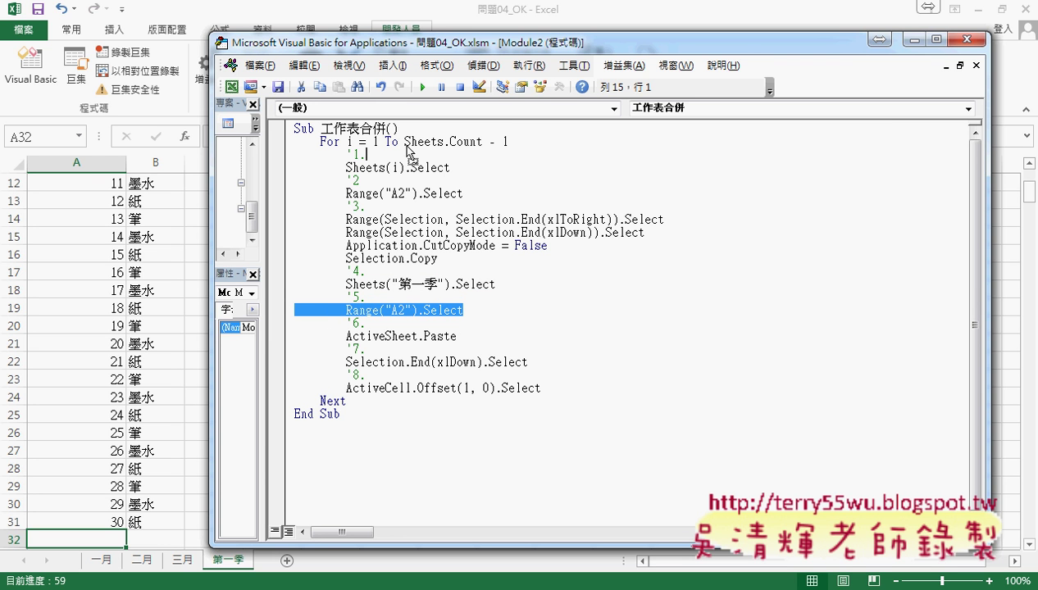
drag(412, 127, 401, 128)
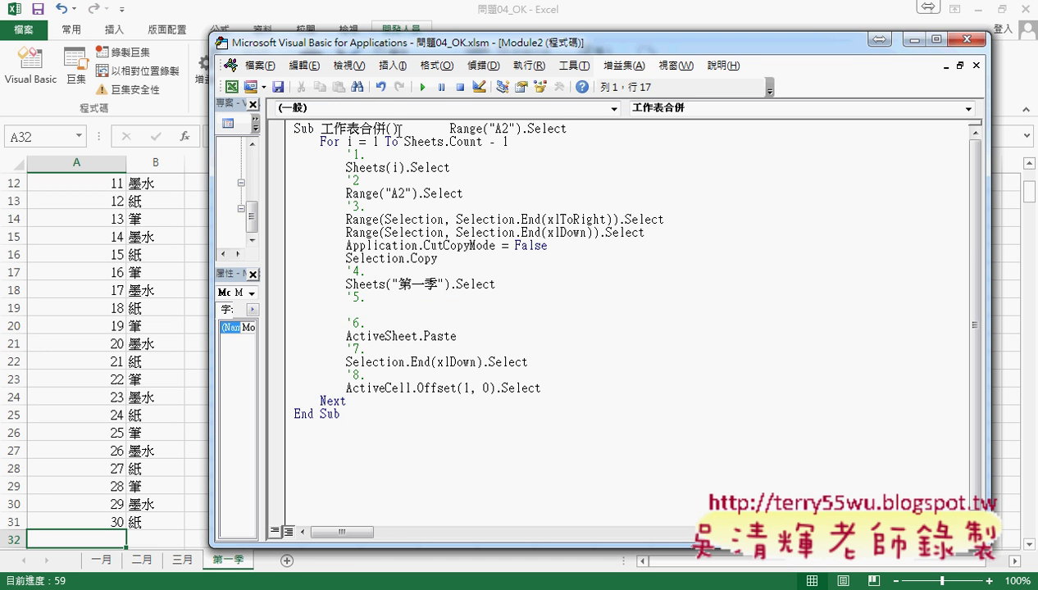
- Put Range("A2").Select on its own indented line with an indented blank line above it
key(Return)
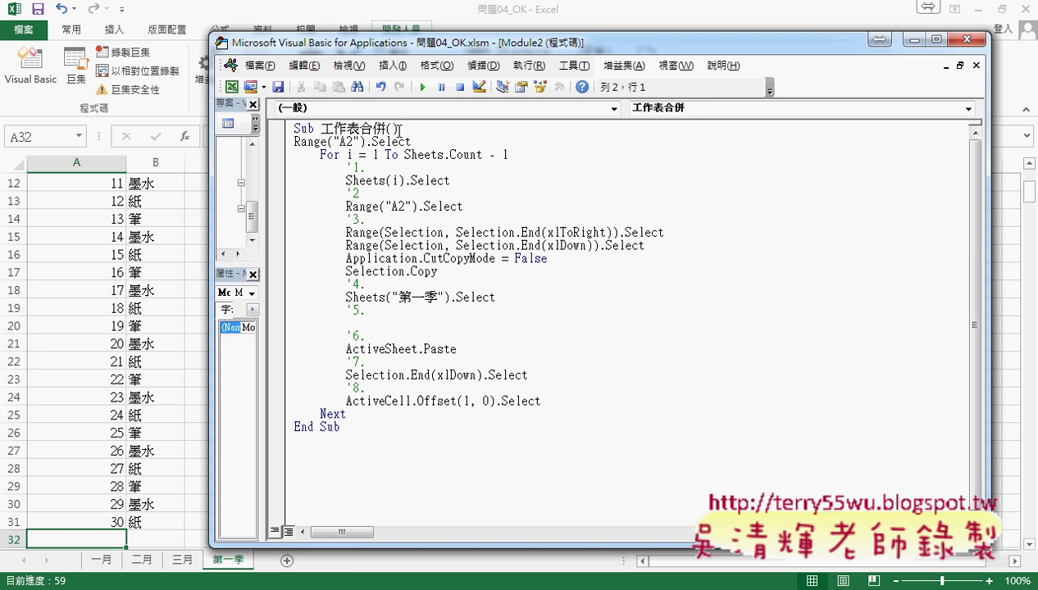
key(Tab)
key(Up)
key(End)
key(Return)
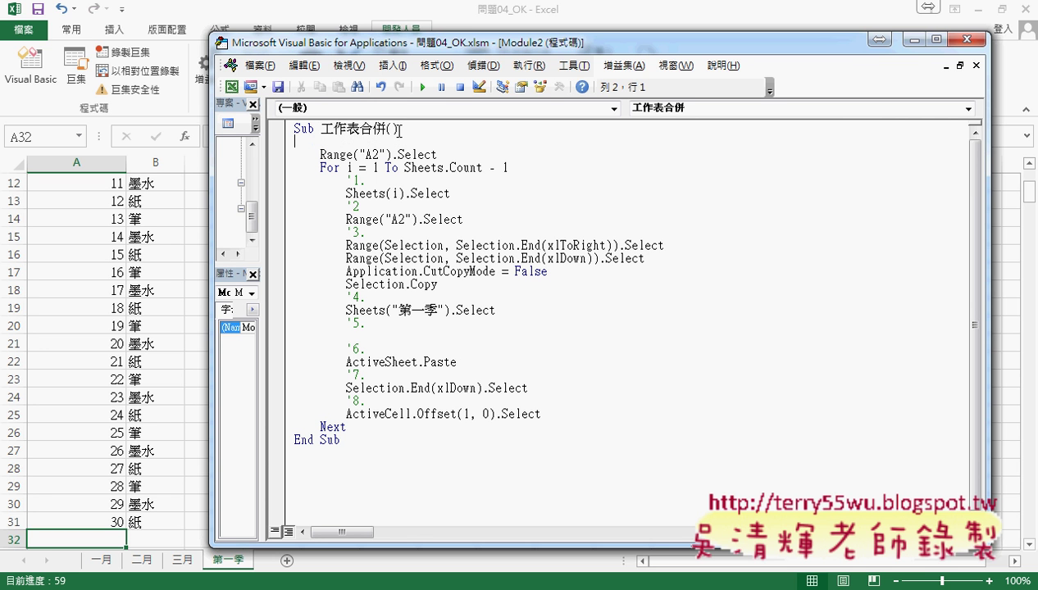
key(Tab)
- Check the Sheets("第一季").Select and Range("A2").Select start-up lines before the loop
mouse_move(498, 310)
mouse_down()
mouse_move(346, 311)
mouse_move(354, 215)
mouse_move(330, 137)
mouse_up()
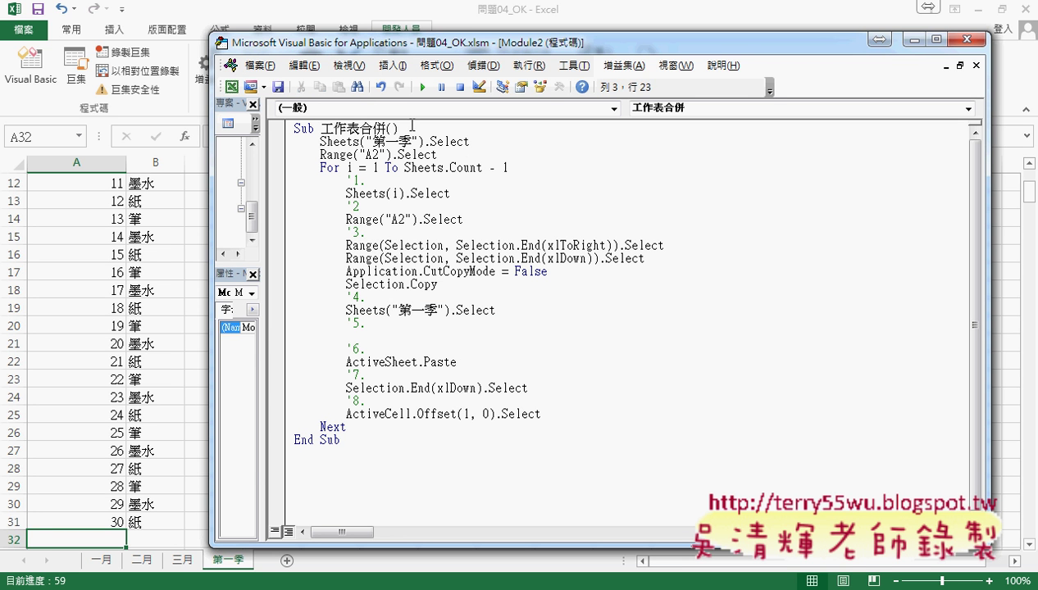
click(354, 127)
click(358, 154)
drag(469, 141, 320, 141)
drag(437, 154, 276, 148)
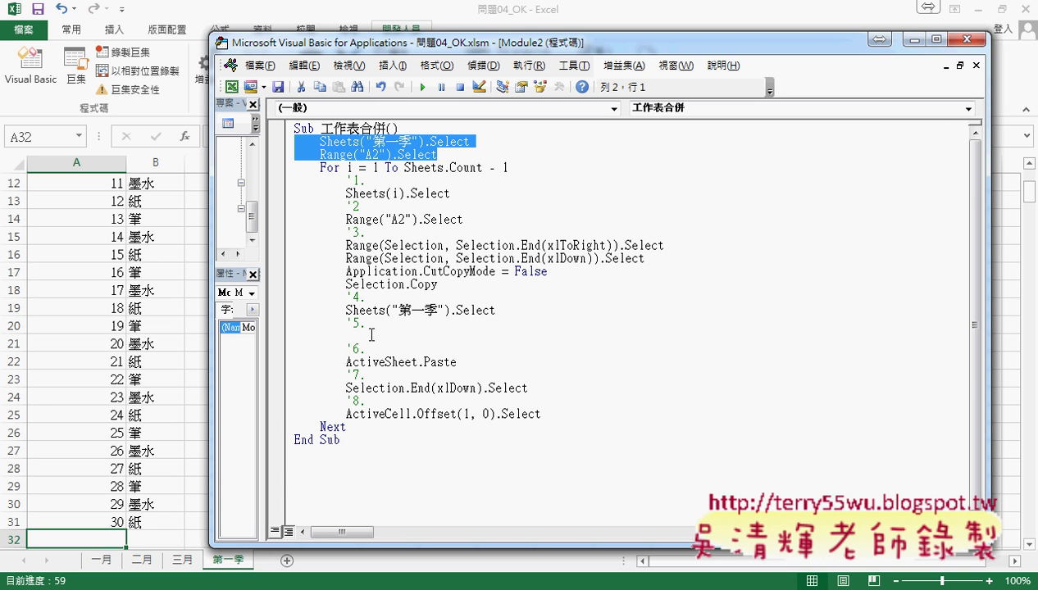
- Delete the emptied step 5 comment and blank lines, then review the paste and offset steps
drag(371, 343, 227, 327)
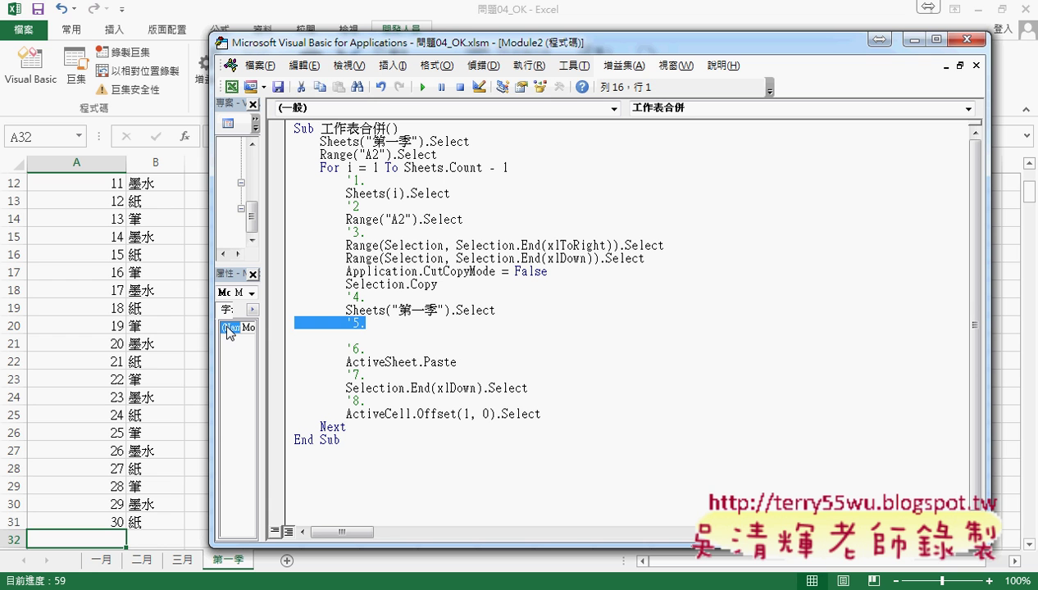
key(Delete)
key(Delete)
key(Delete)
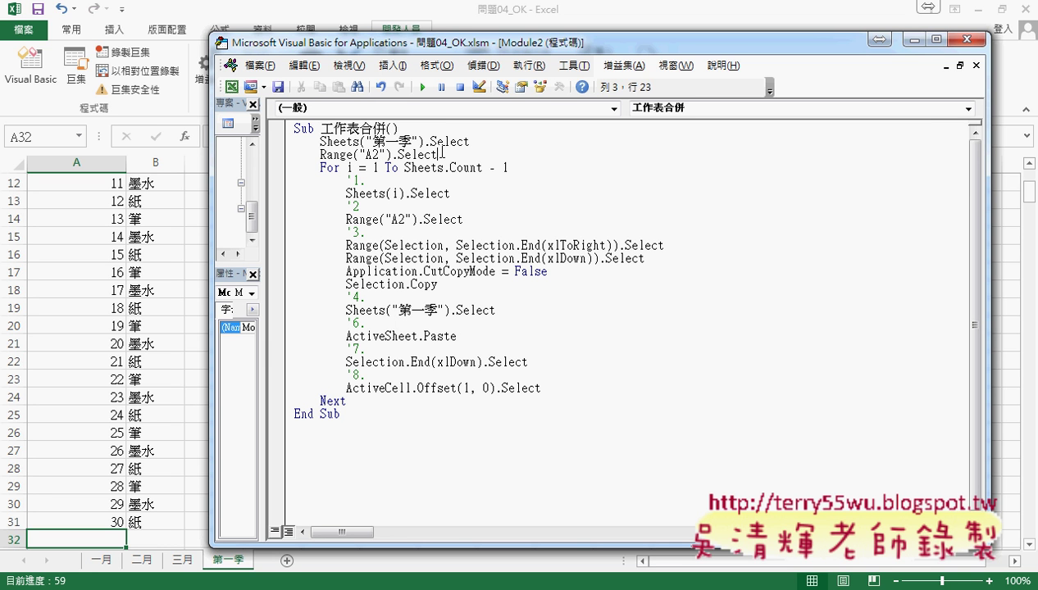
drag(436, 155, 314, 154)
click(411, 333)
click(411, 364)
click(409, 389)
mouse_move(587, 388)
mouse_down()
mouse_move(288, 261)
mouse_move(292, 193)
mouse_move(267, 181)
mouse_up()
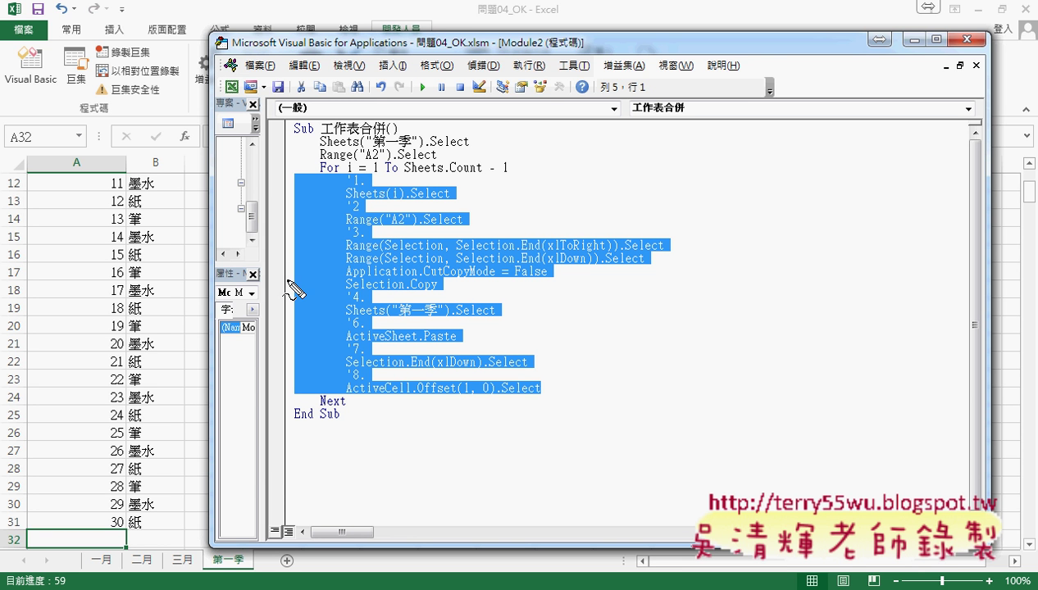
mouse_move(503, 175)
mouse_down()
mouse_move(305, 168)
mouse_move(525, 161)
mouse_up()
mouse_move(344, 410)
mouse_down()
mouse_move(311, 398)
mouse_move(344, 414)
mouse_up()
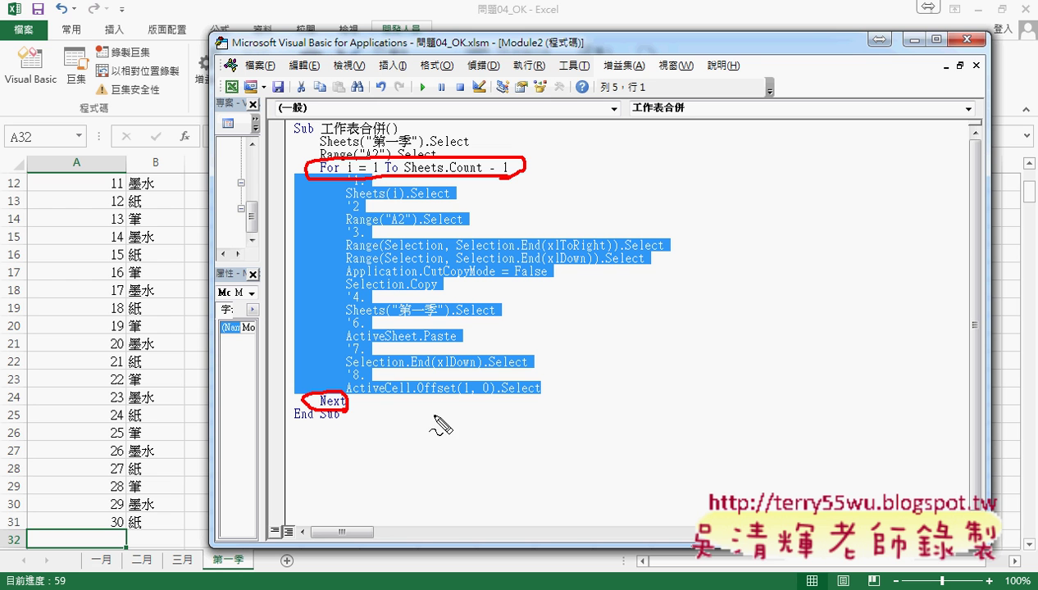
mouse_move(528, 401)
mouse_down()
mouse_move(345, 382)
mouse_move(574, 399)
mouse_up()
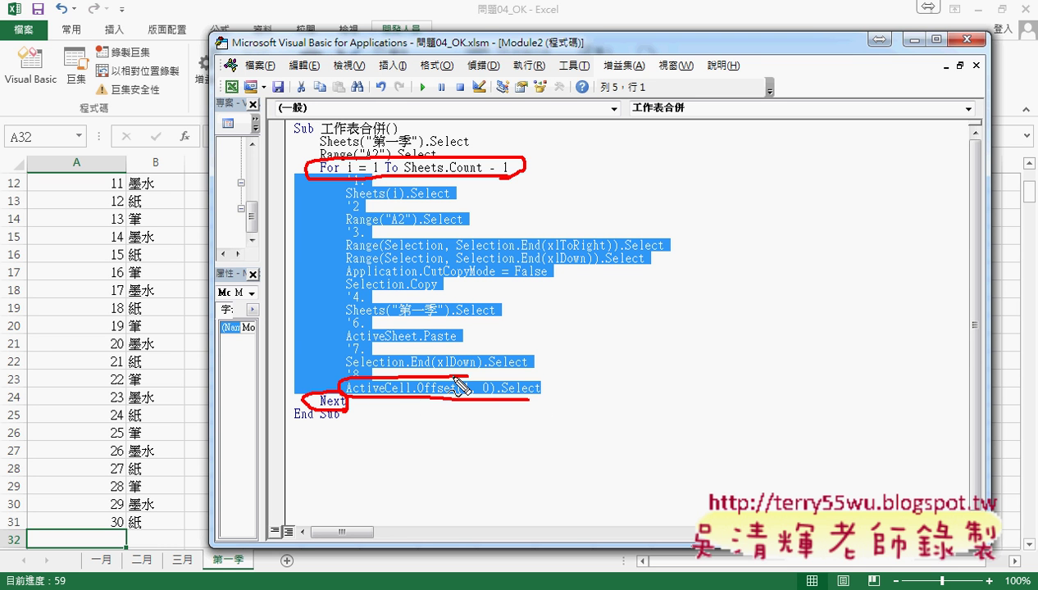
mouse_move(639, 357)
mouse_down()
mouse_move(565, 395)
mouse_move(558, 383)
mouse_move(589, 393)
mouse_up()
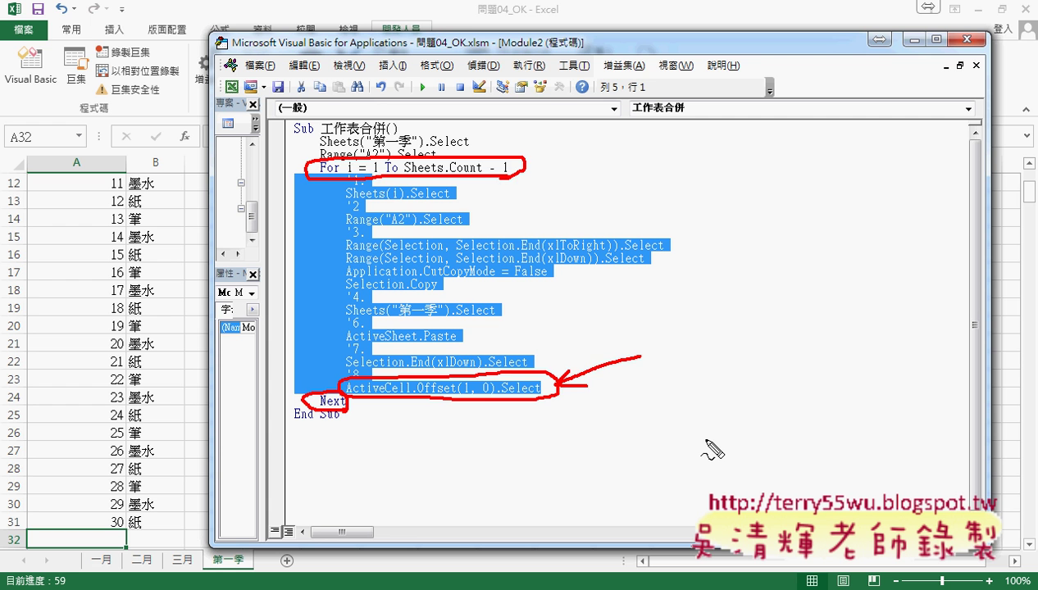
key(Escape)
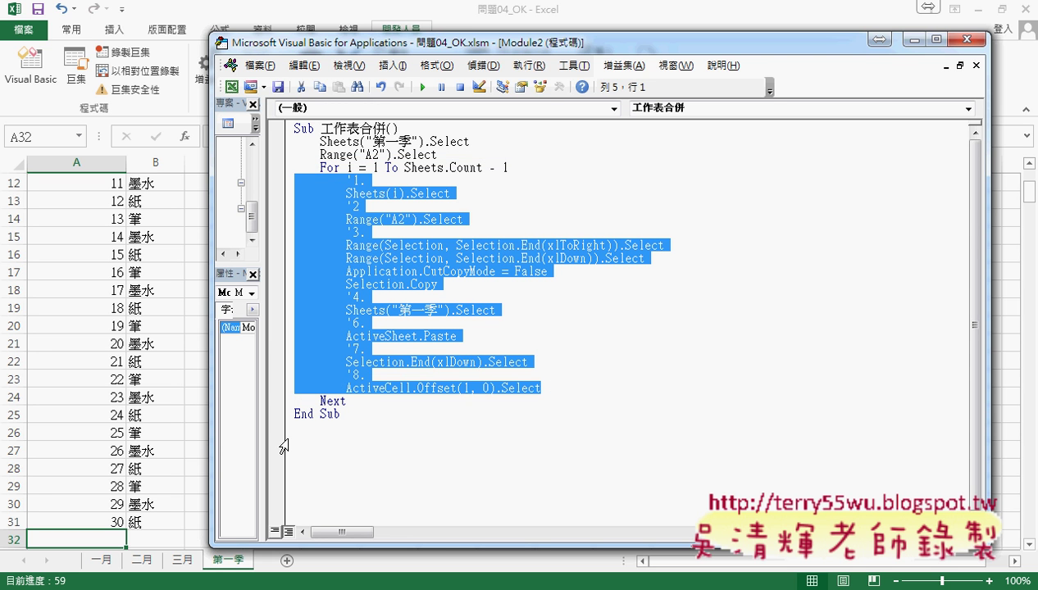
- Return to the Excel workbook and clear 第一季's data with the 清除 button
click(315, 432)
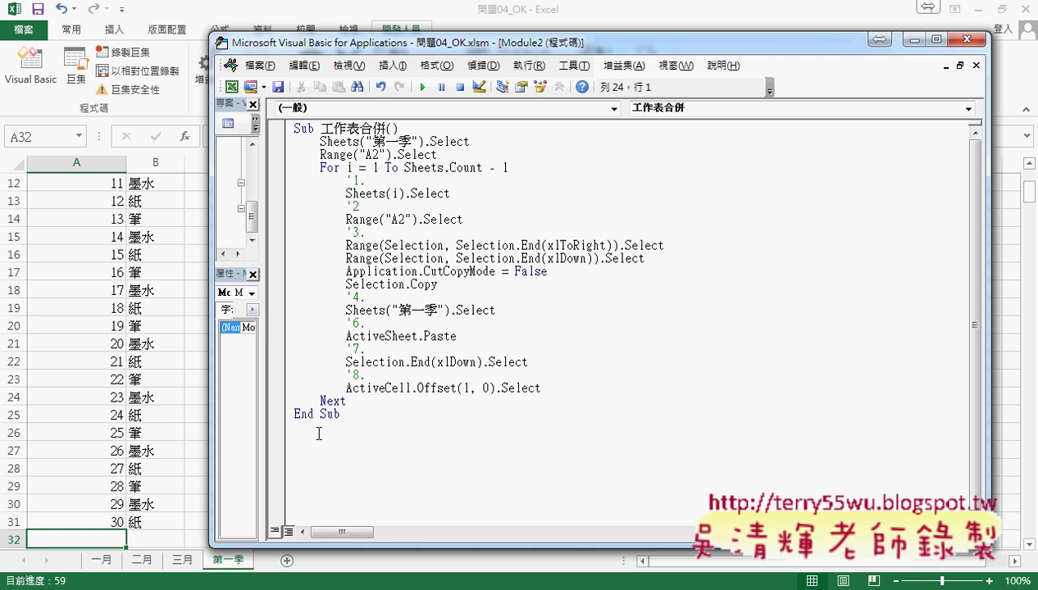
click(164, 394)
scroll(521, 350, up, 3)
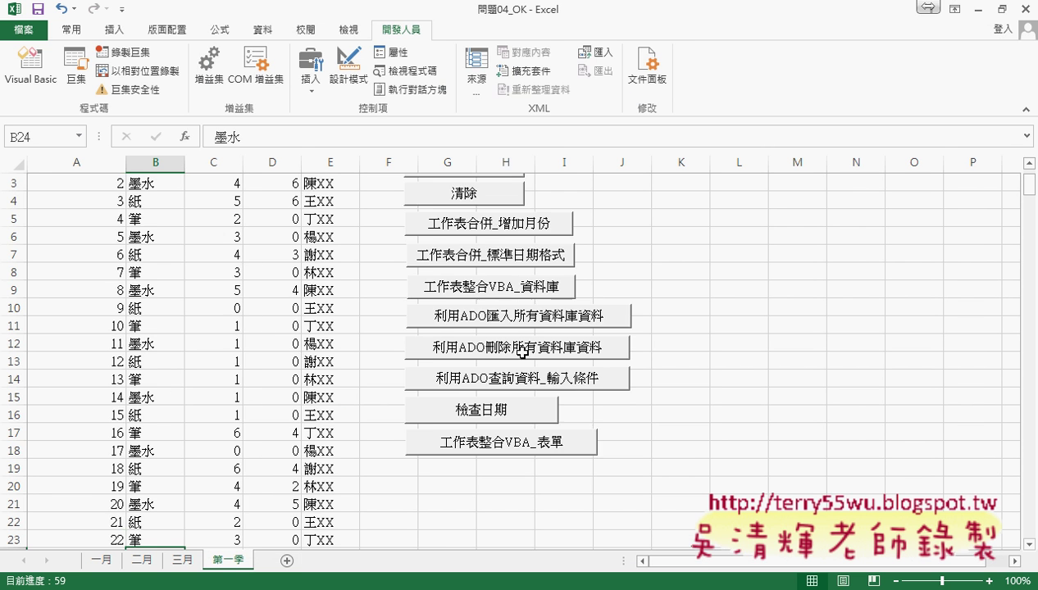
scroll(521, 350, up, 1)
click(492, 230)
- Open the macro code via Assign Macro on 清除, then open Module2's 工作表合併 code
right_click(494, 229)
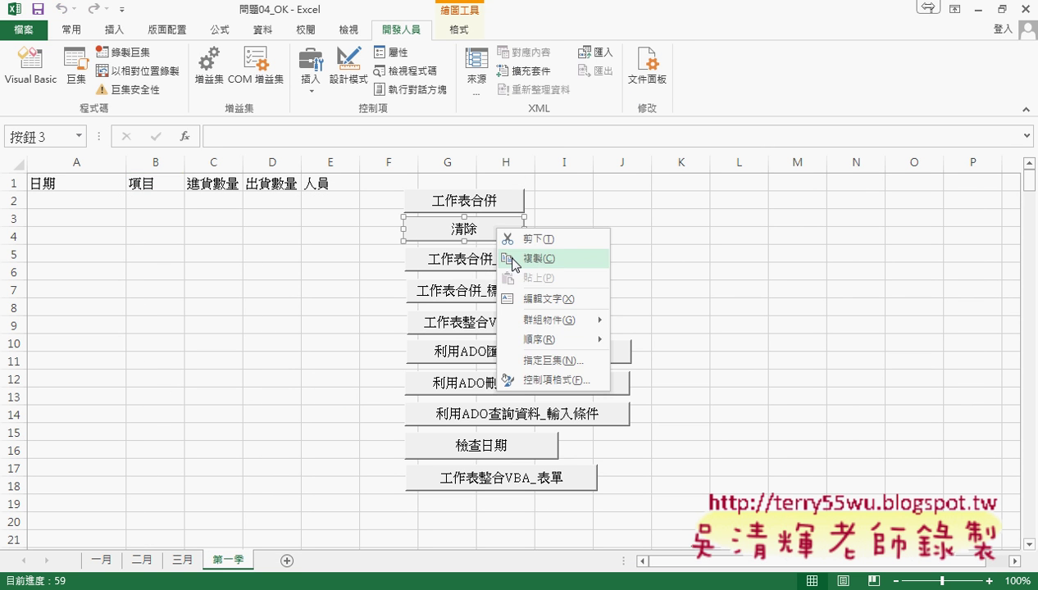
click(554, 360)
click(735, 244)
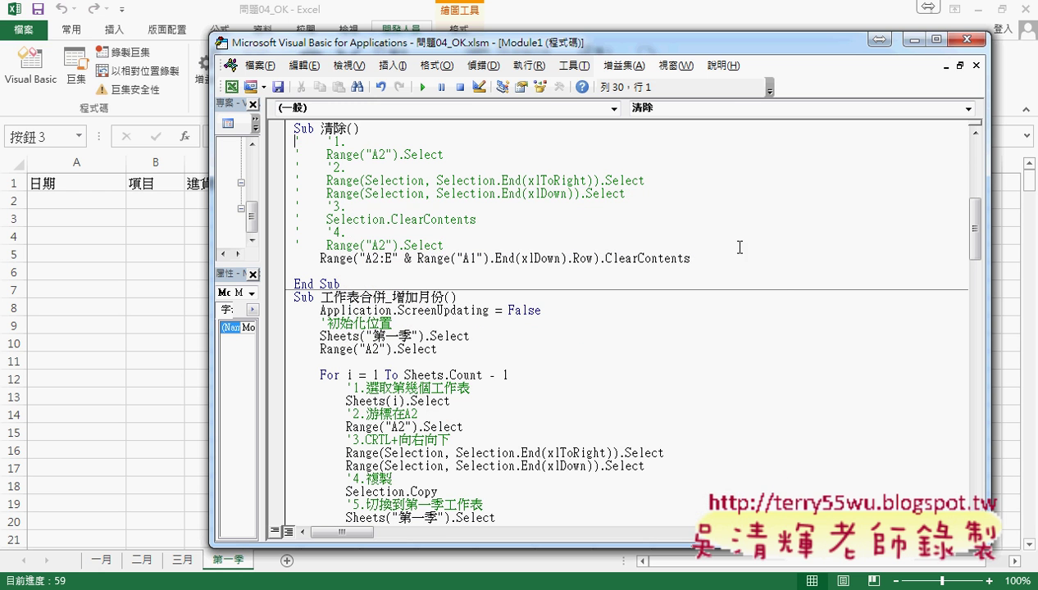
drag(697, 258, 319, 259)
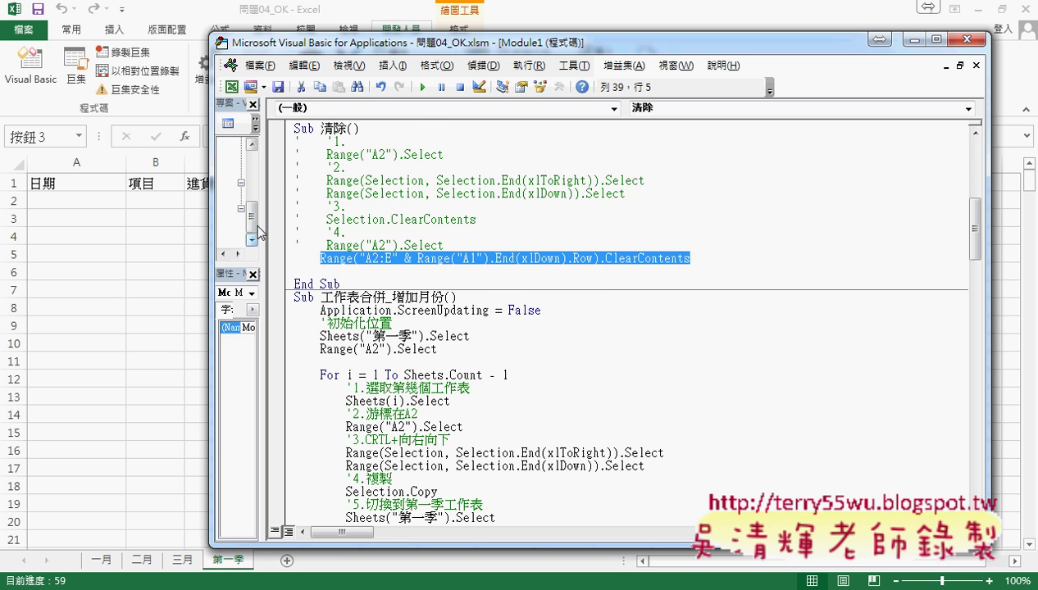
drag(260, 246, 382, 234)
double_click(300, 235)
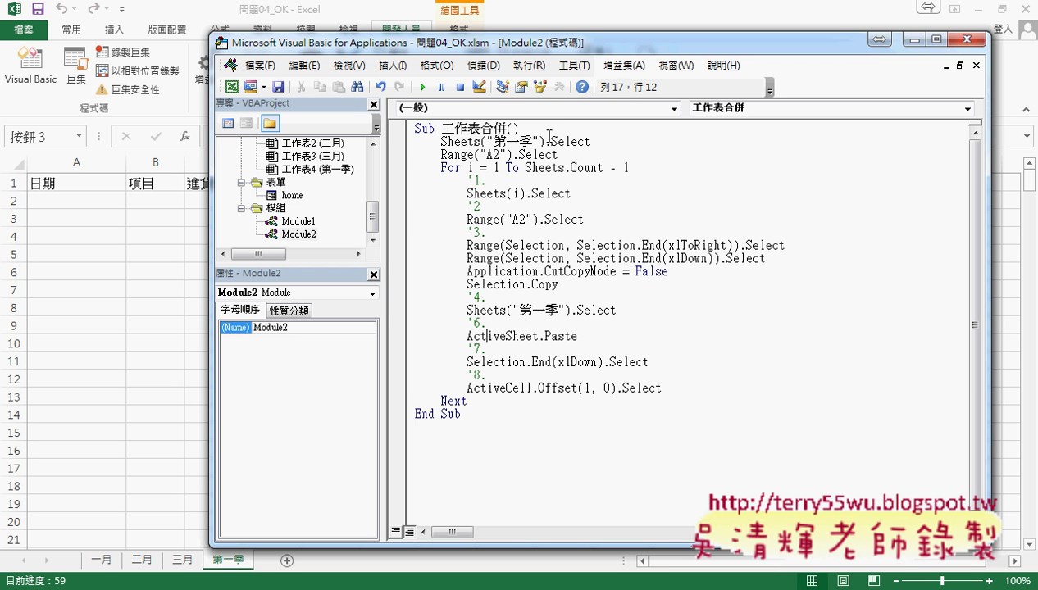
click(544, 141)
- Set a breakpoint on the first statement, run the macro to it, and narrow the editor
click(398, 143)
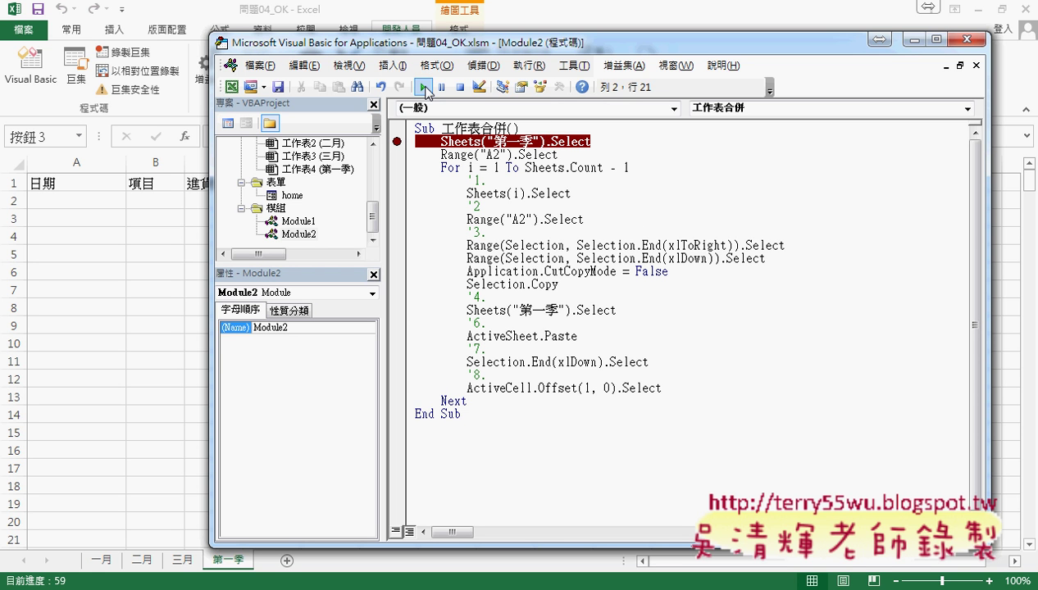
click(422, 87)
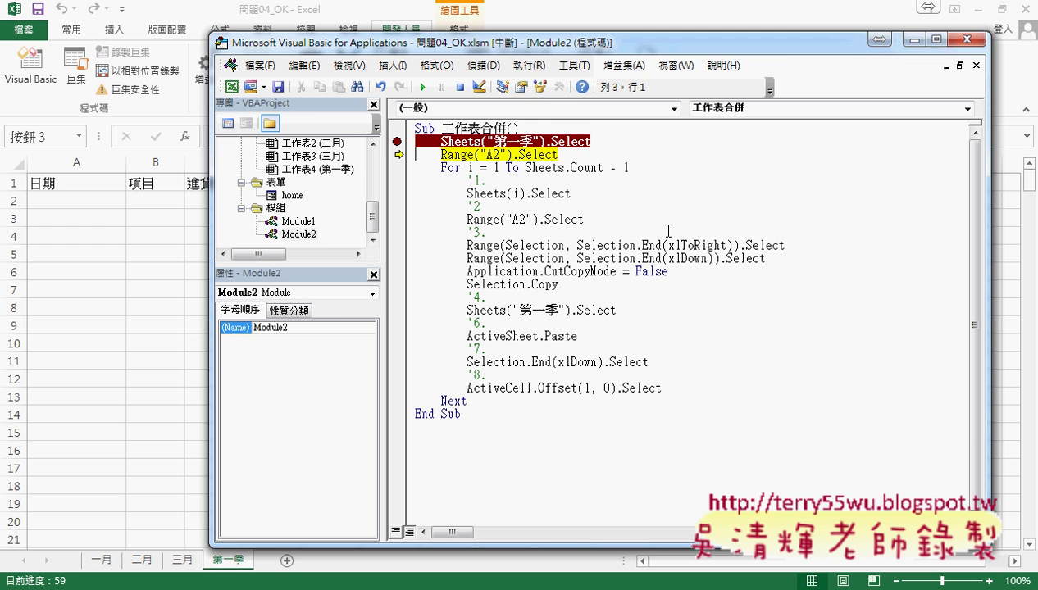
drag(209, 242, 354, 242)
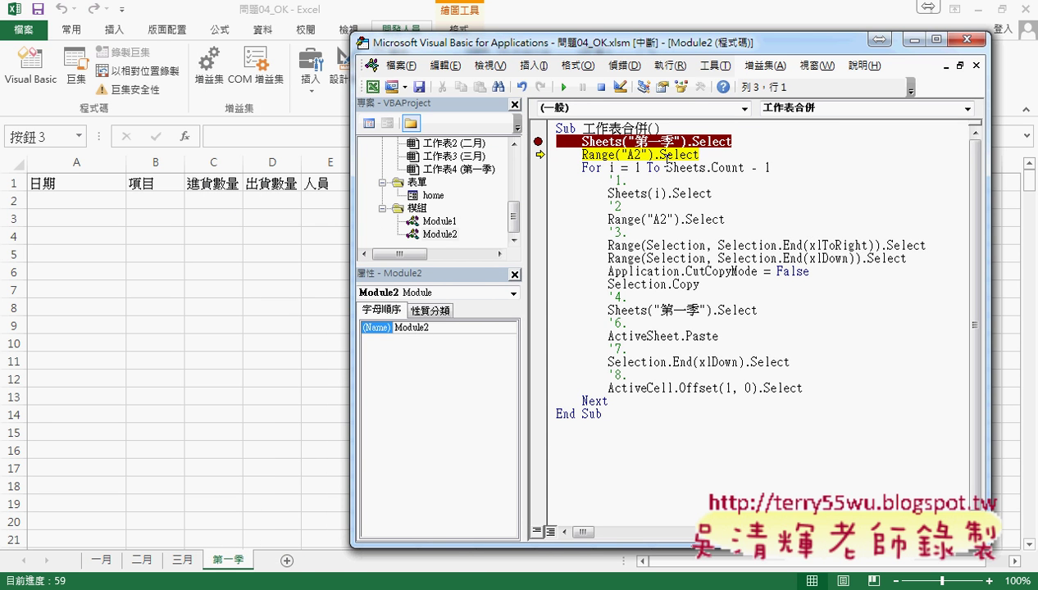
- Step through the first loop pass with F8, pasting 一月's data into 第一季 rows 2–31
key(F8)
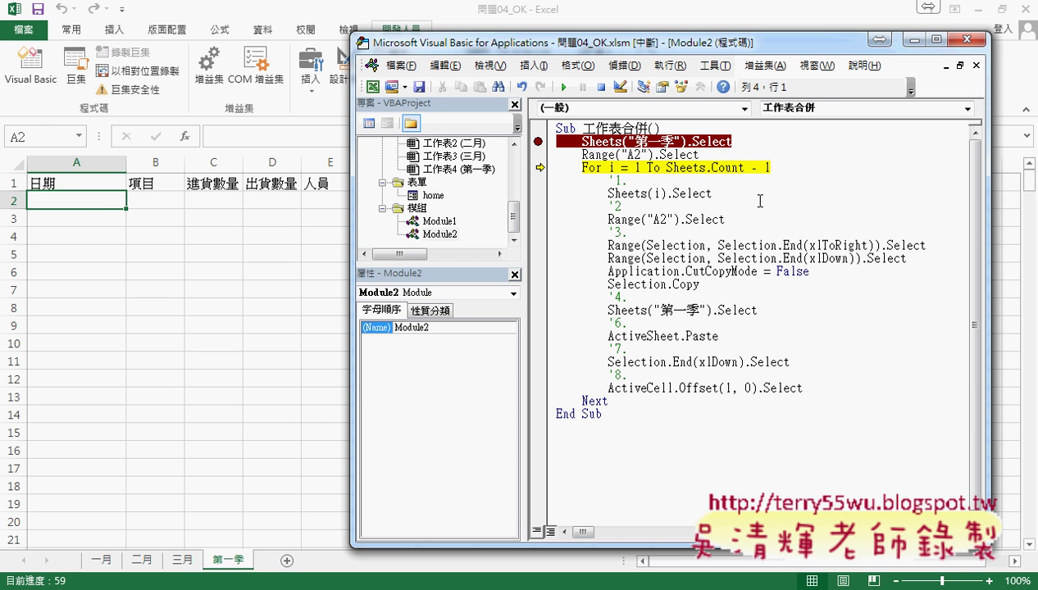
key(F8)
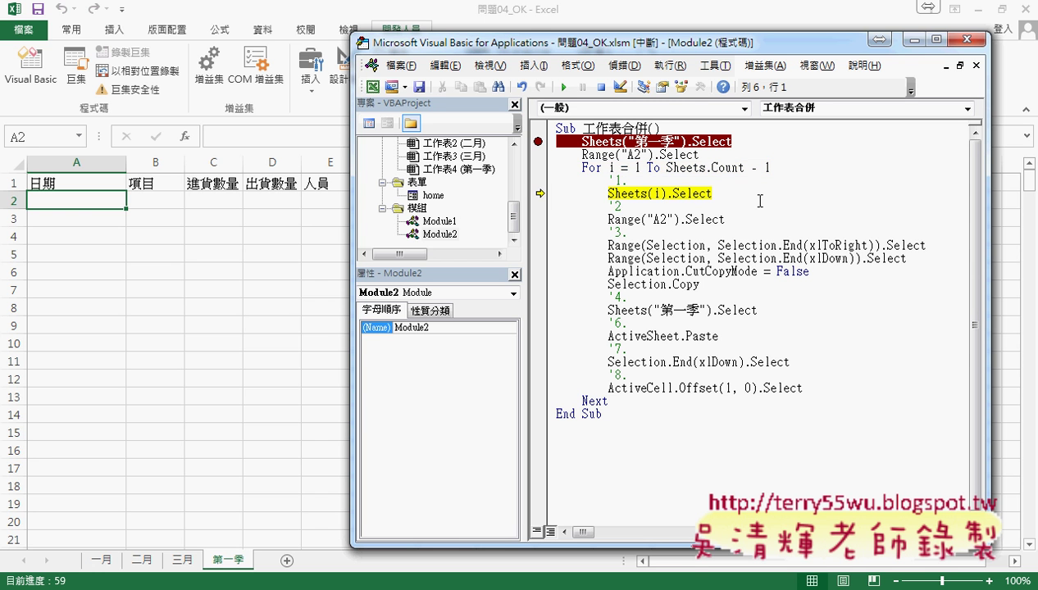
key(F8)
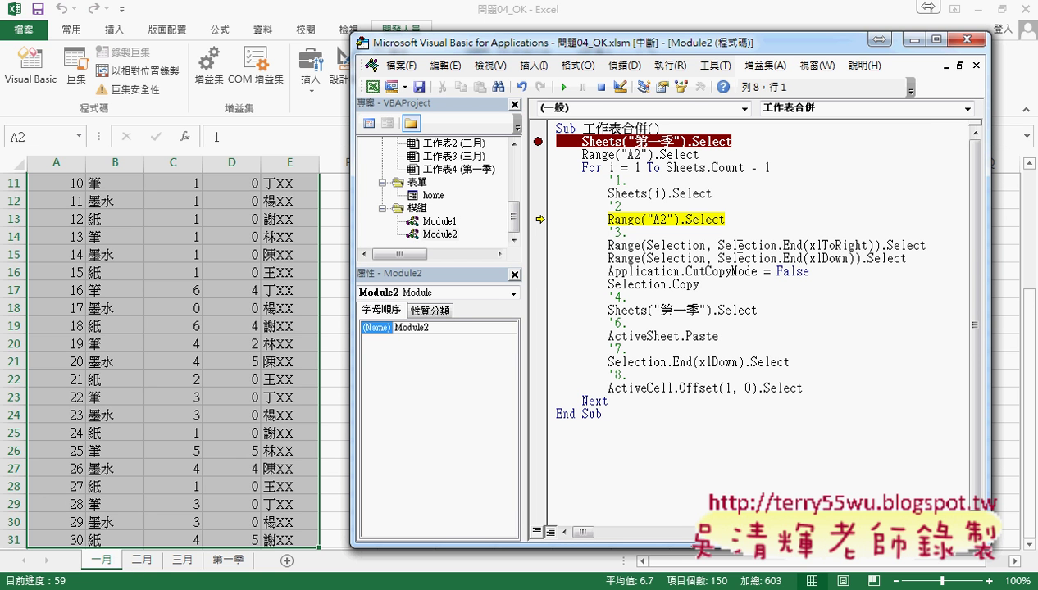
key(F8)
key(F8)
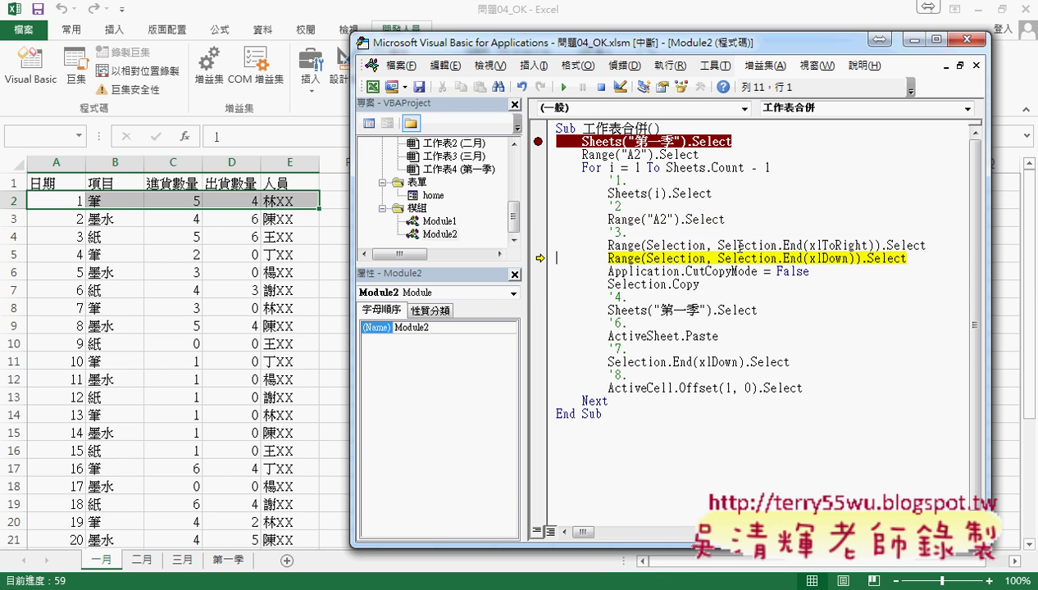
key(F8)
key(F8)
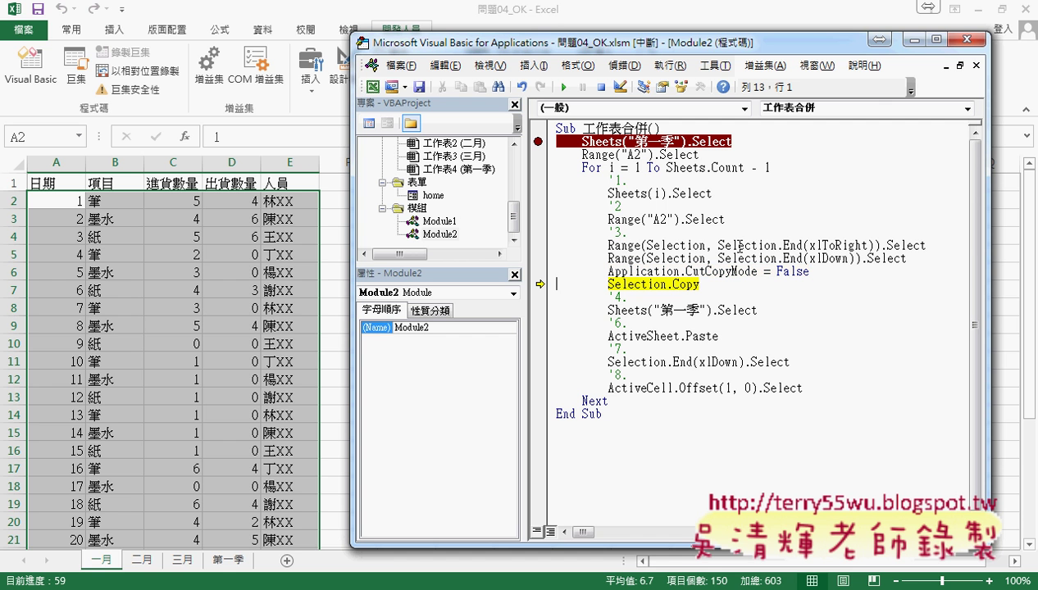
key(F8)
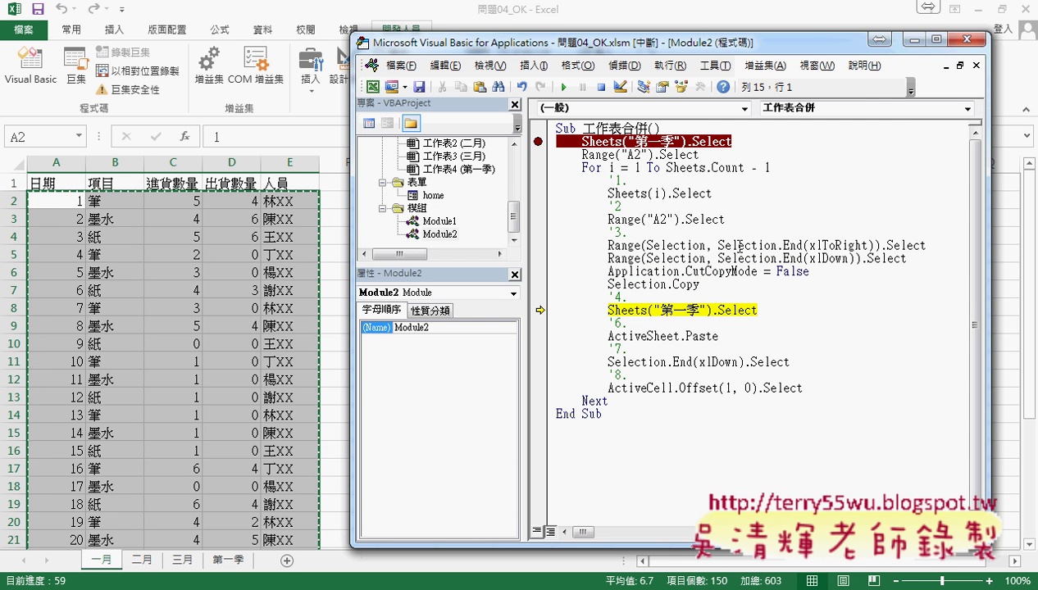
key(F8)
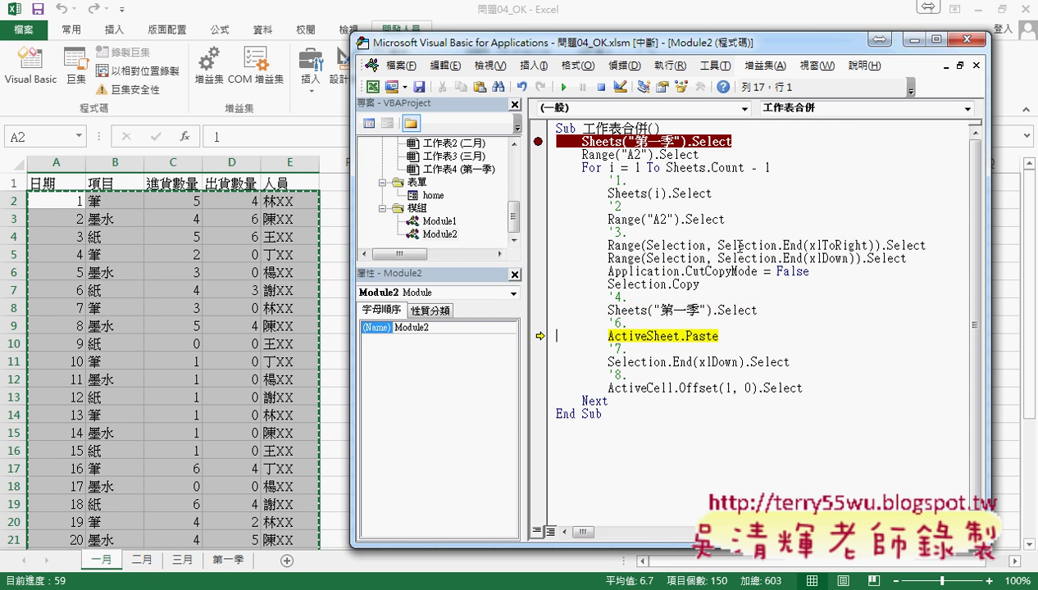
key(F8)
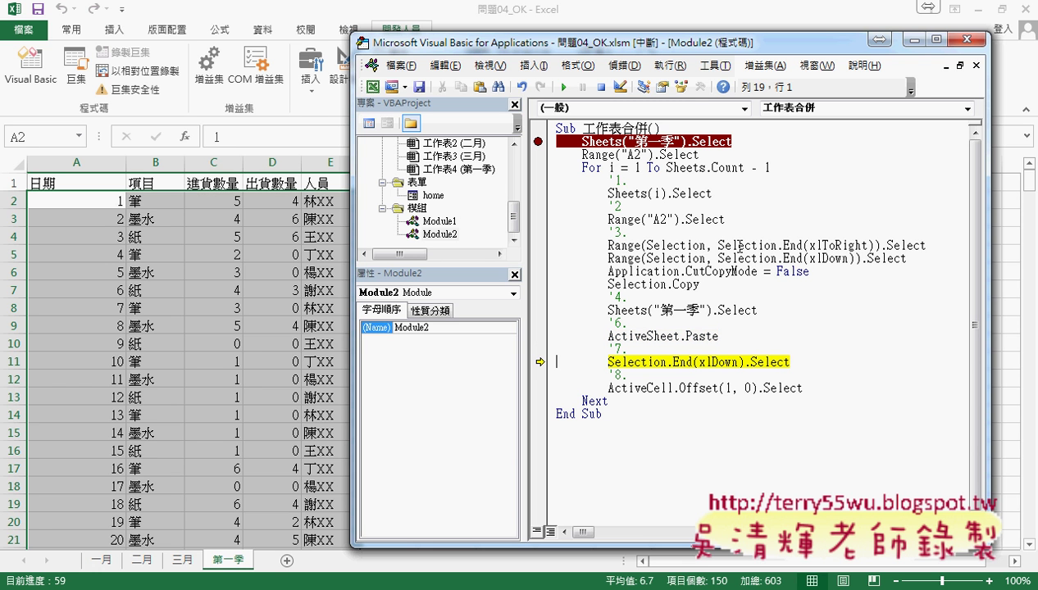
key(F8)
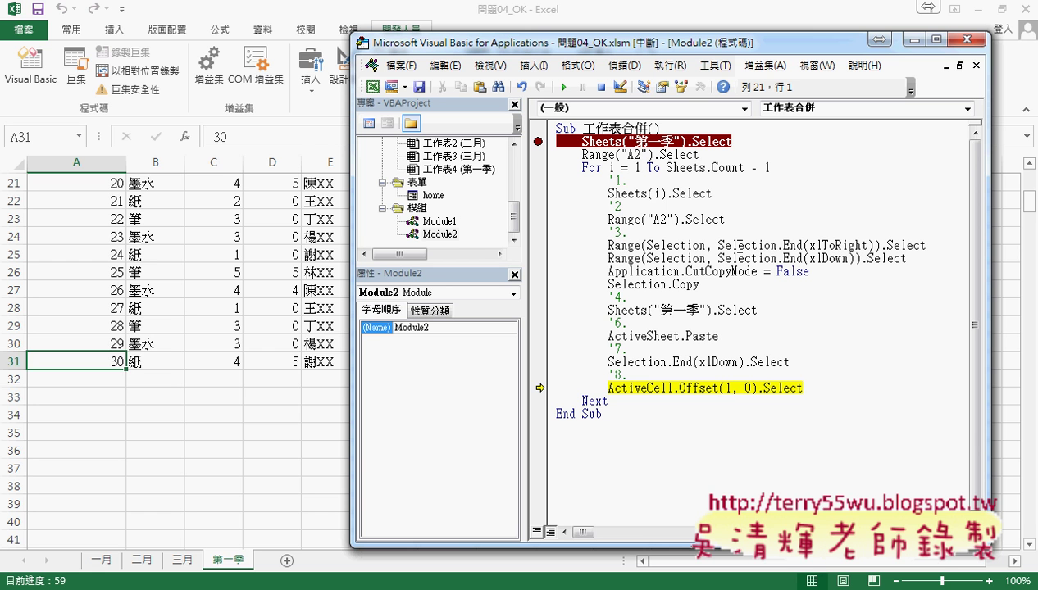
key(F8)
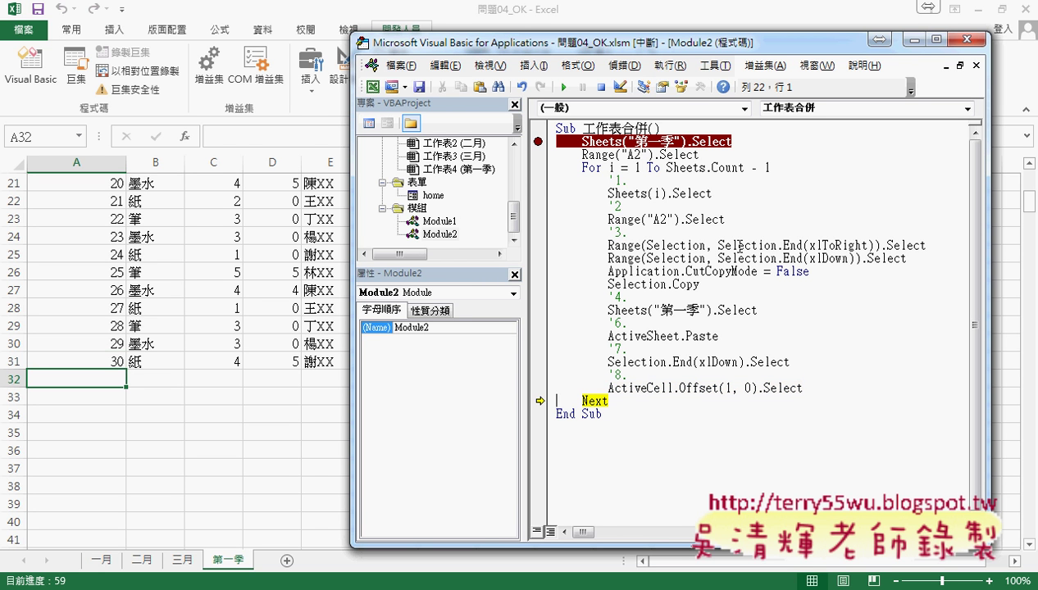
key(F8)
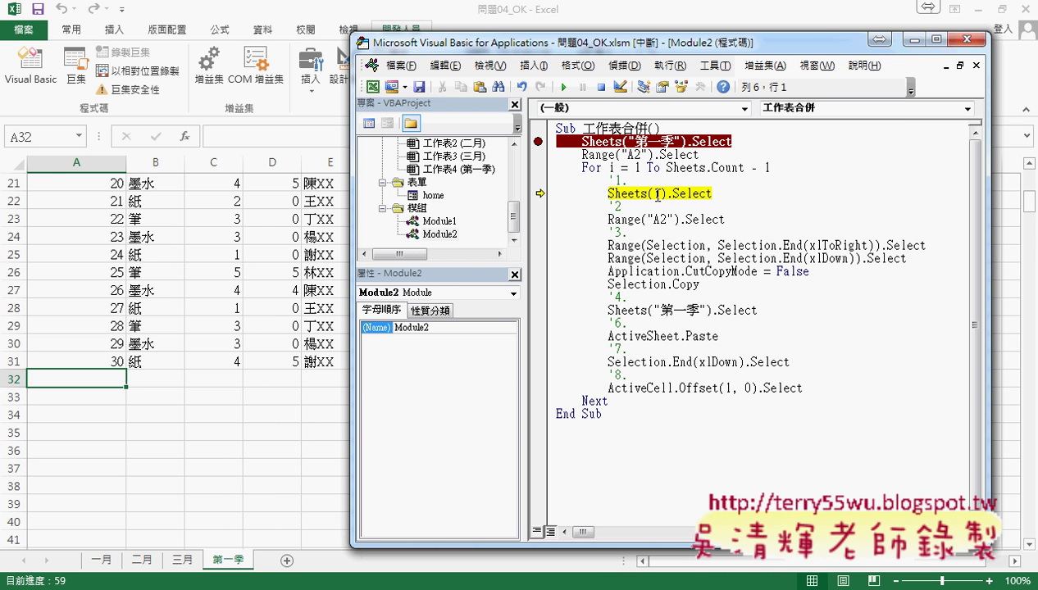
- Step through the 二月 and 三月 passes with F8 until 第一季 is filled through row 91
key(F8)
key(F8)
key(F8)
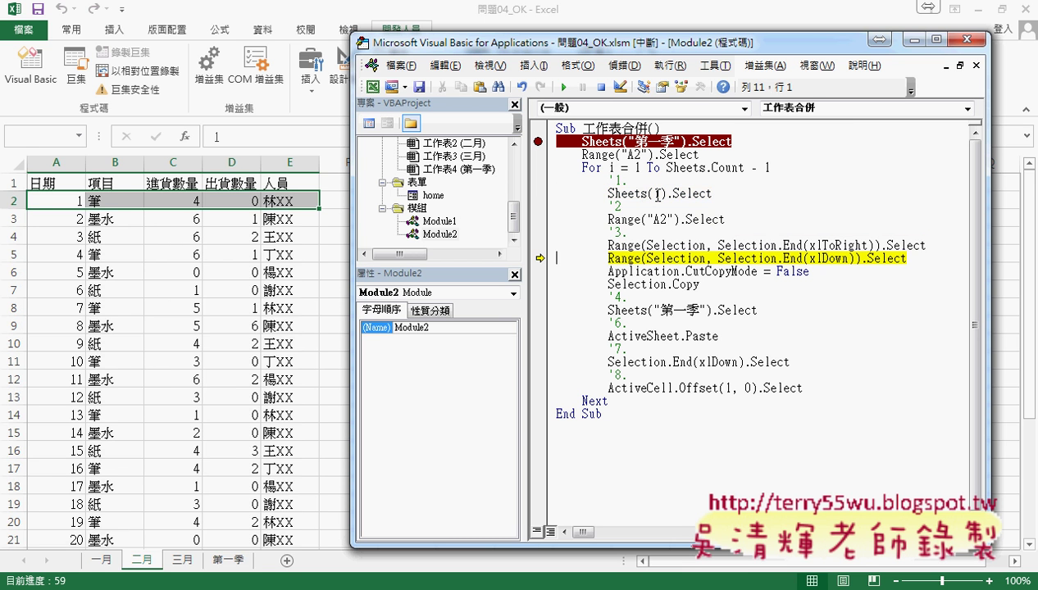
key(F8)
key(F8)
key(F8)
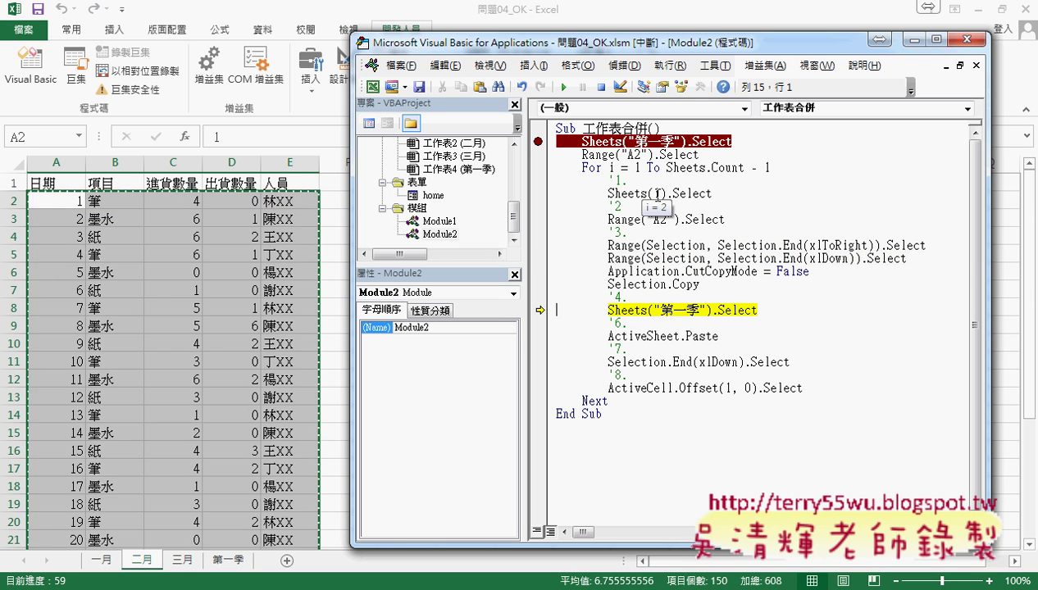
key(F8)
key(F8)
key(F8)
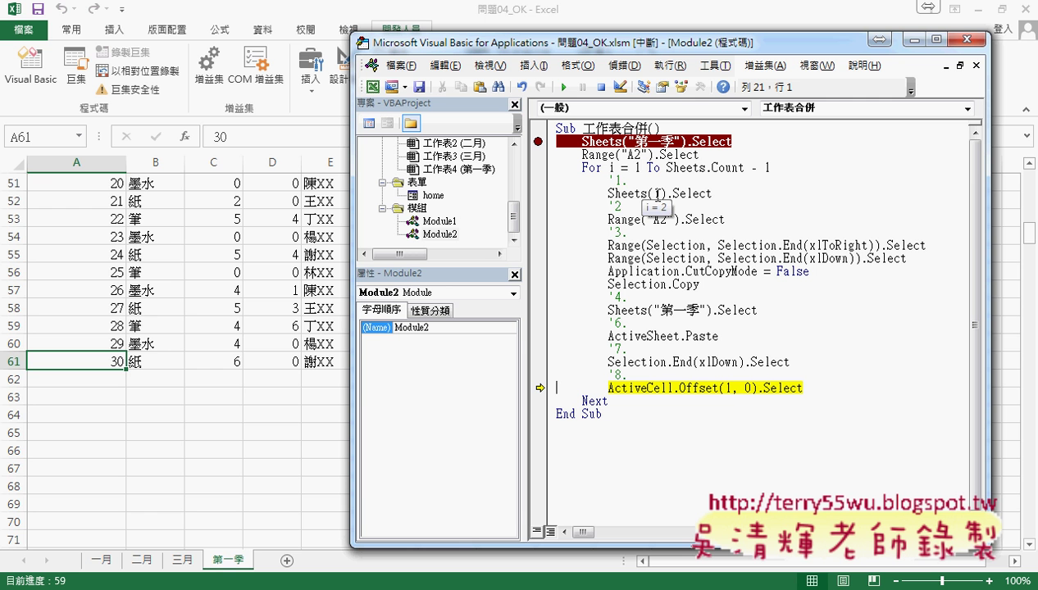
key(F8)
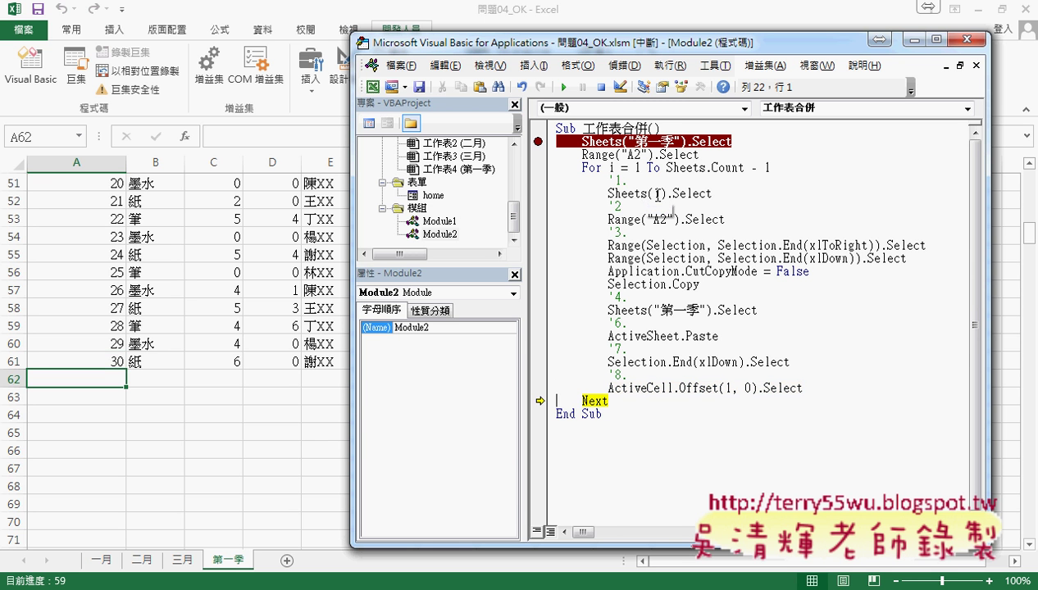
key(F8)
key(F8)
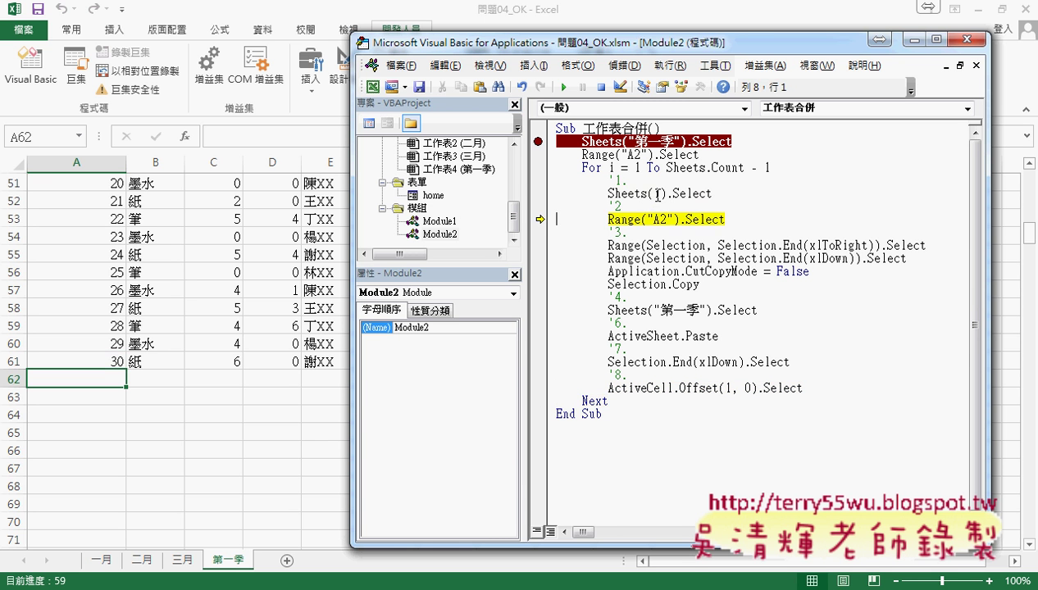
key(F8)
key(F8)
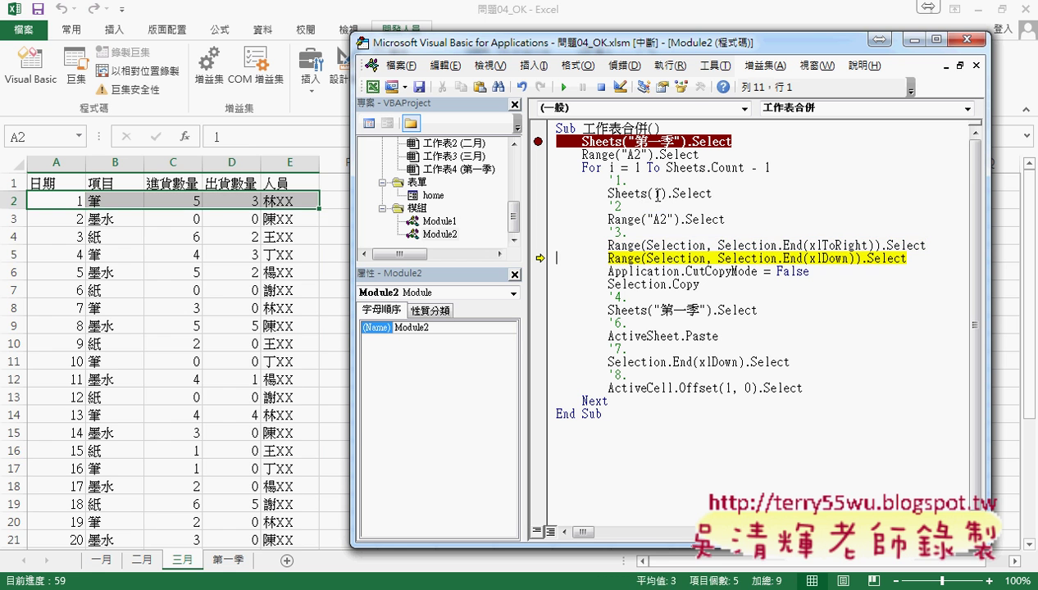
key(F8)
key(F8)
key(F8)
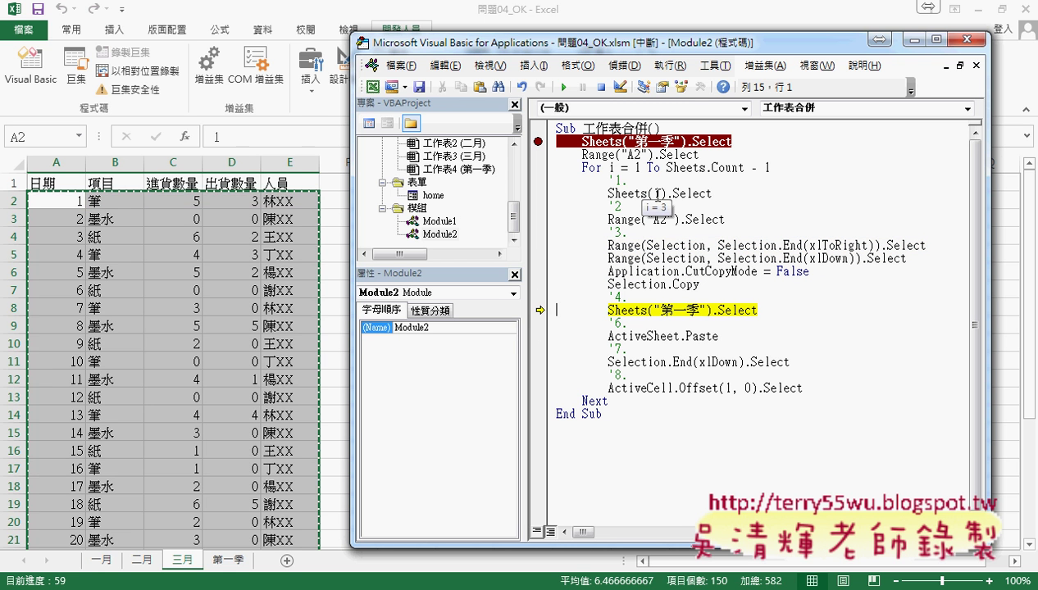
key(F8)
key(F8)
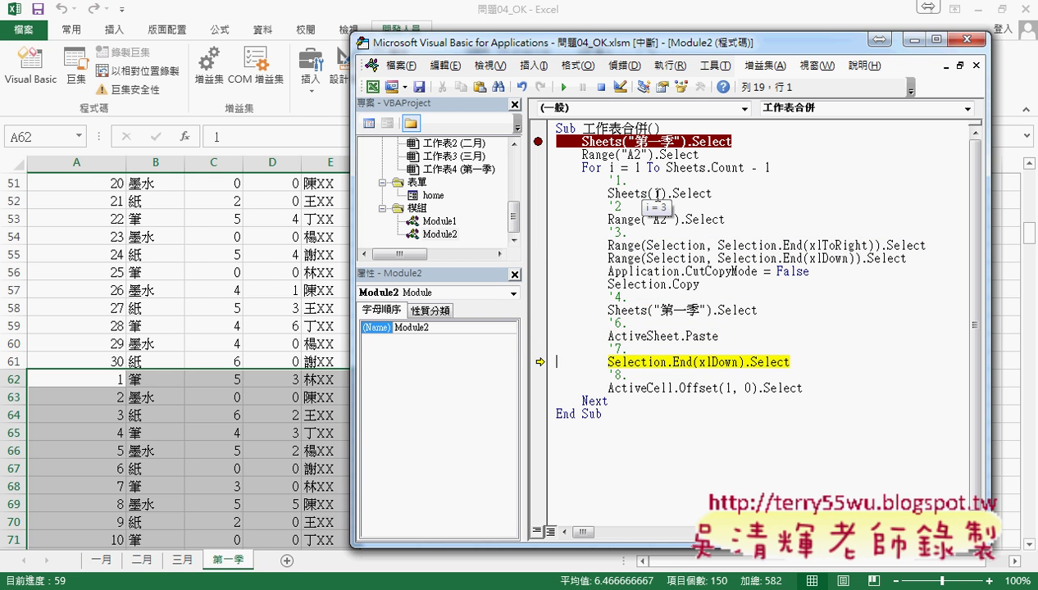
key(F8)
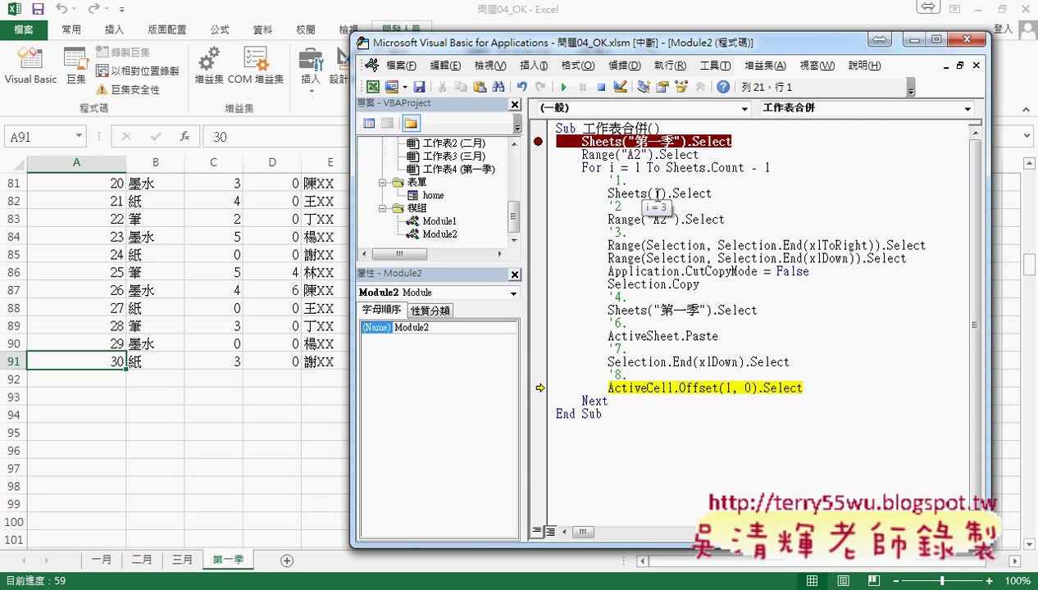
key(F8)
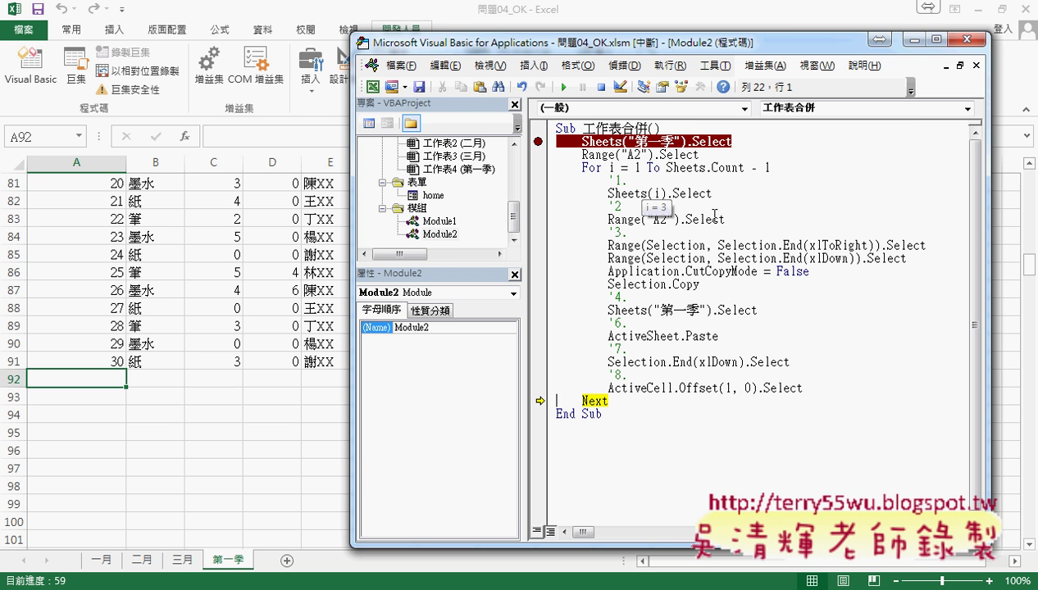
click(623, 402)
- Copy Range("A2").Select onto a new line after Next and step through it to End Sub
key(Return)
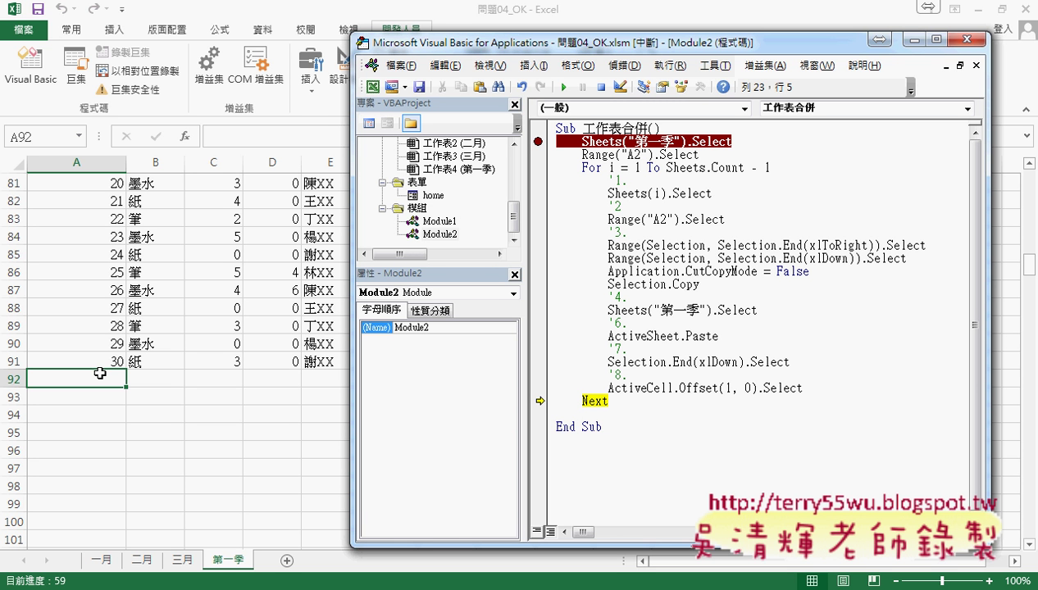
mouse_move(698, 155)
mouse_down()
mouse_move(608, 167)
mouse_move(582, 155)
mouse_up()
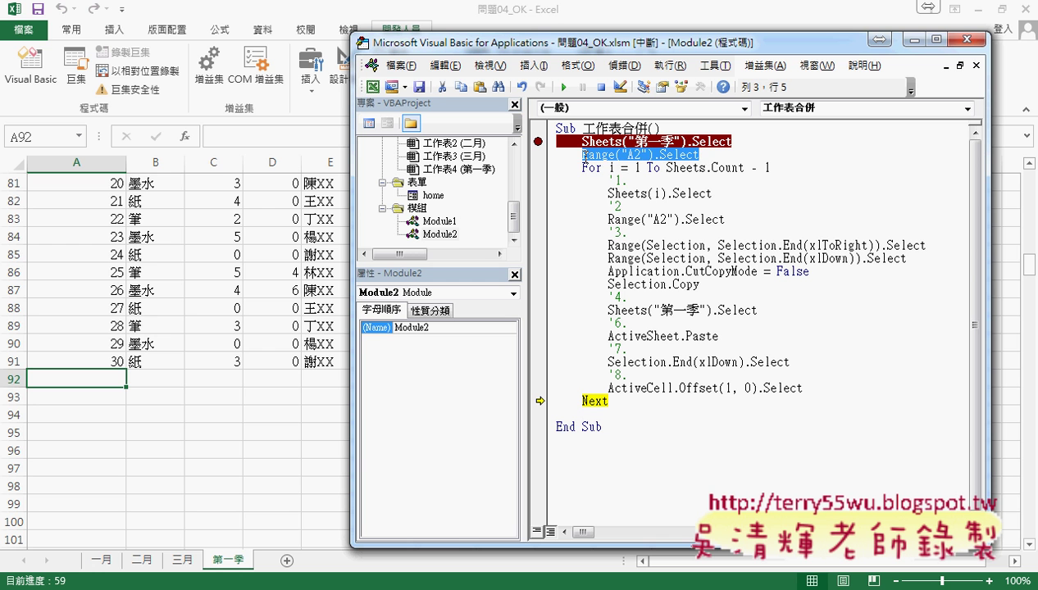
key(ctrl+c)
click(599, 414)
key(ctrl+v)
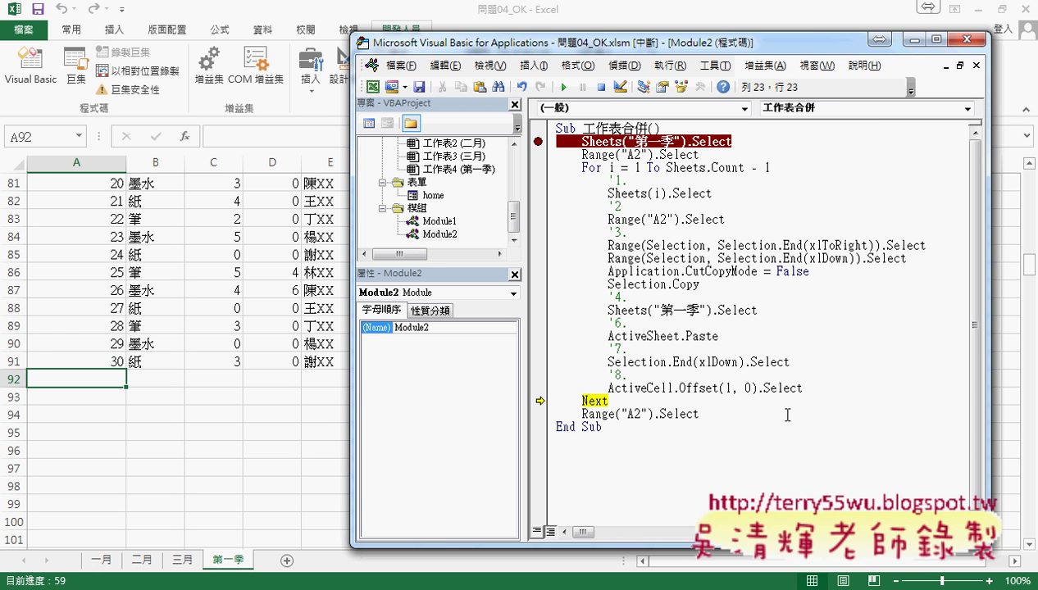
key(F8)
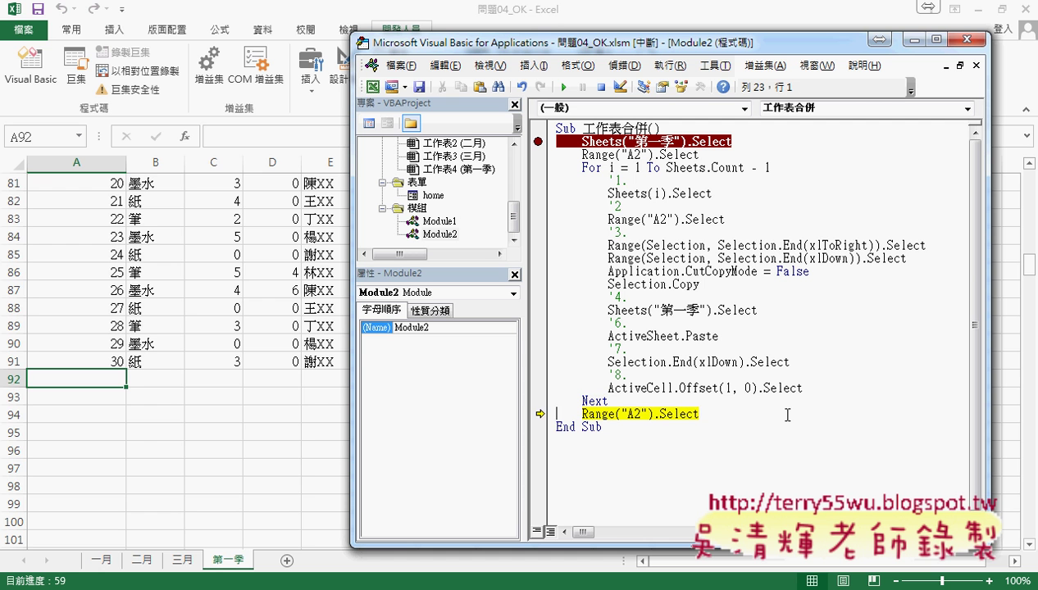
key(F8)
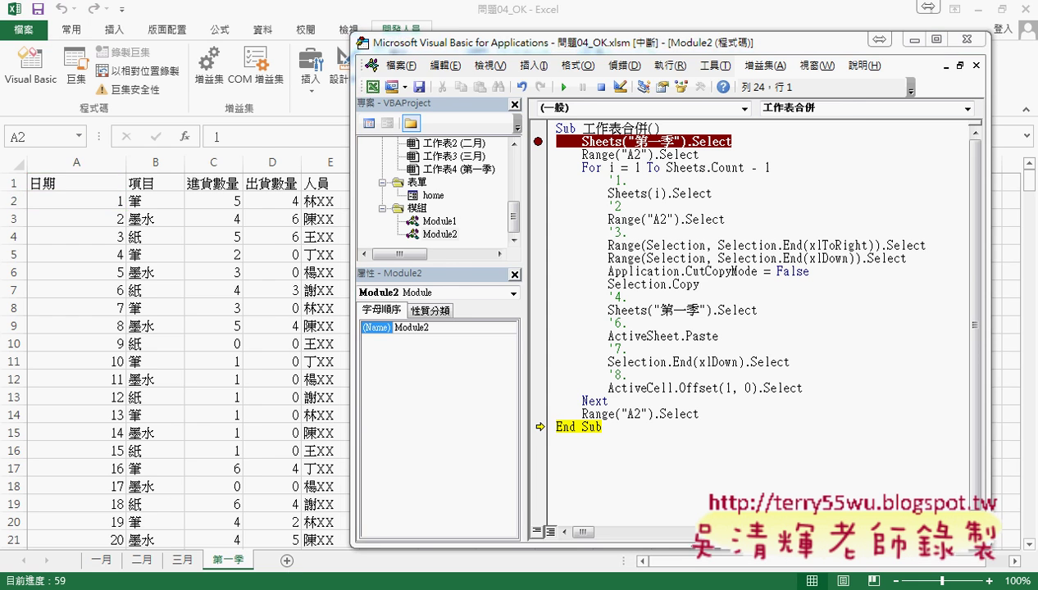
- Scroll up in the Google Docs 程式碼 notes and select commented steps '1 through '8
scroll(403, 385, up, 4)
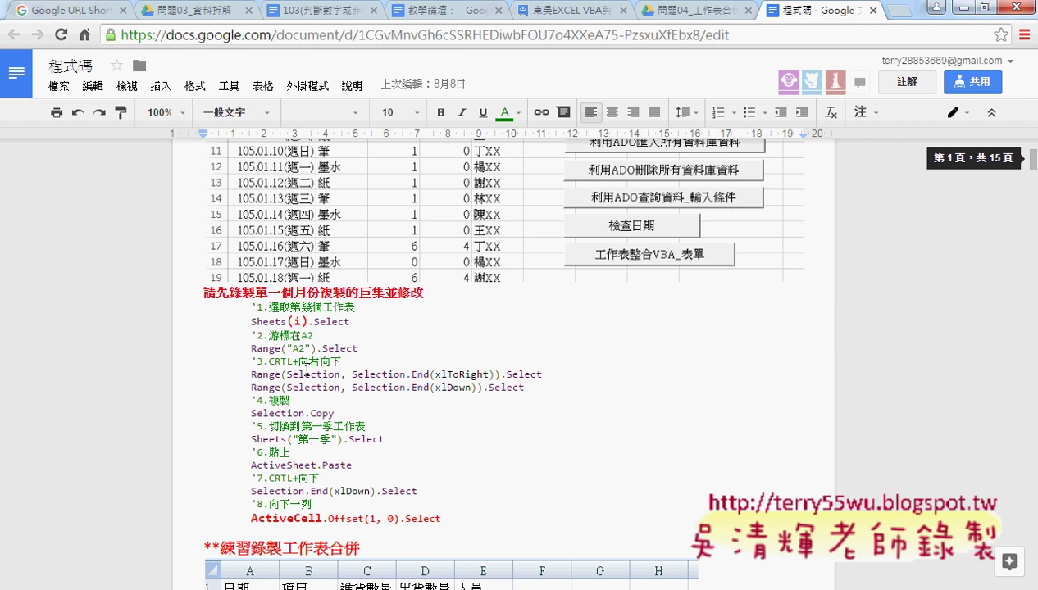
drag(253, 305, 412, 508)
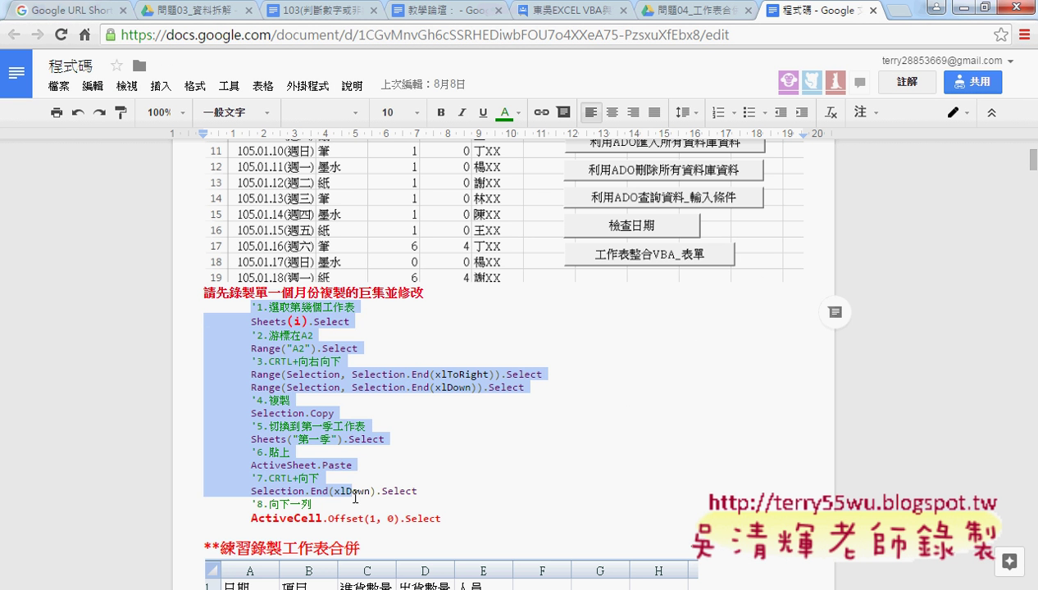